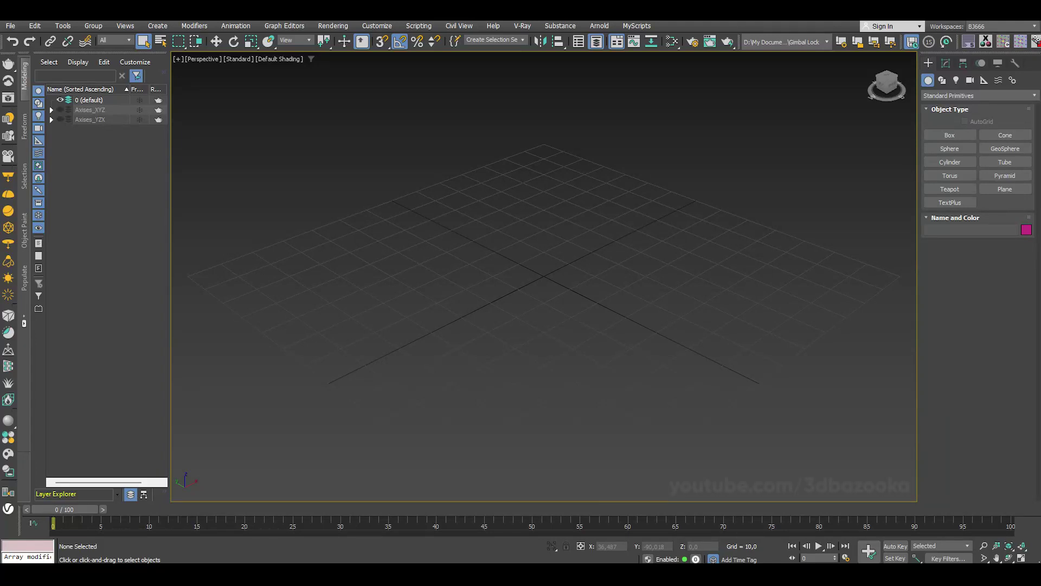
- Draw a teapot, reset its X and Y position to 0, and switch on Auto Key
click(949, 189)
mouse_move(542, 279)
mouse_down()
mouse_move(625, 363)
mouse_move(595, 328)
mouse_up()
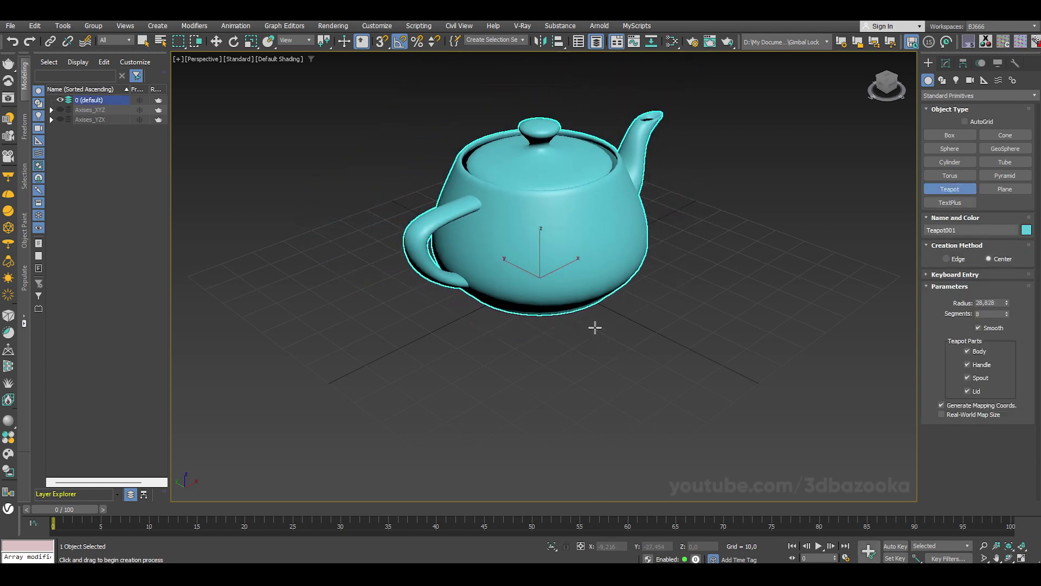
mouse_move(686, 330)
alt+middle_down()
mouse_move(705, 335)
mouse_move(698, 296)
alt+middle_up()
key(w)
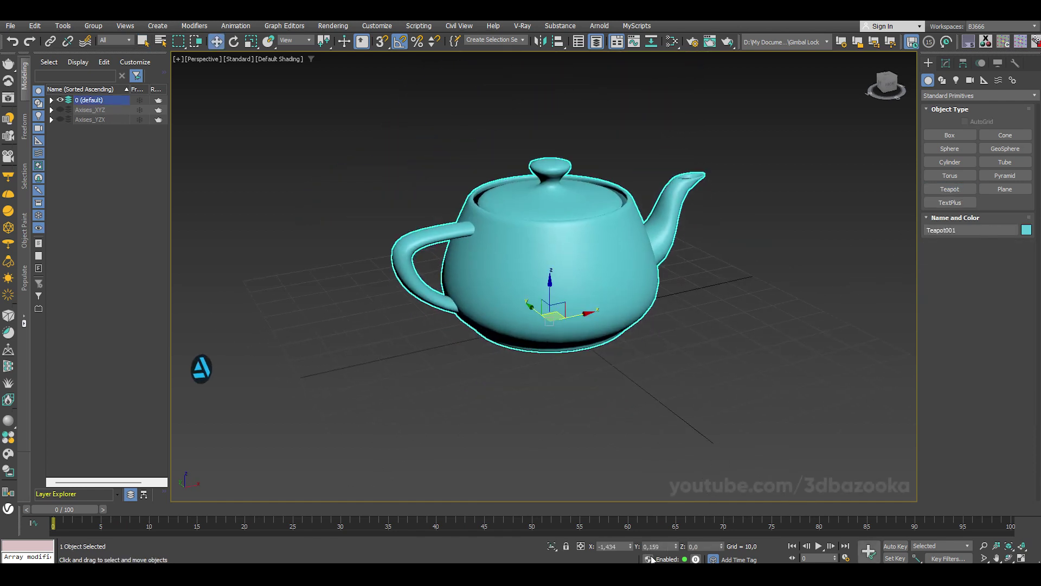
right_click(631, 546)
right_click(675, 547)
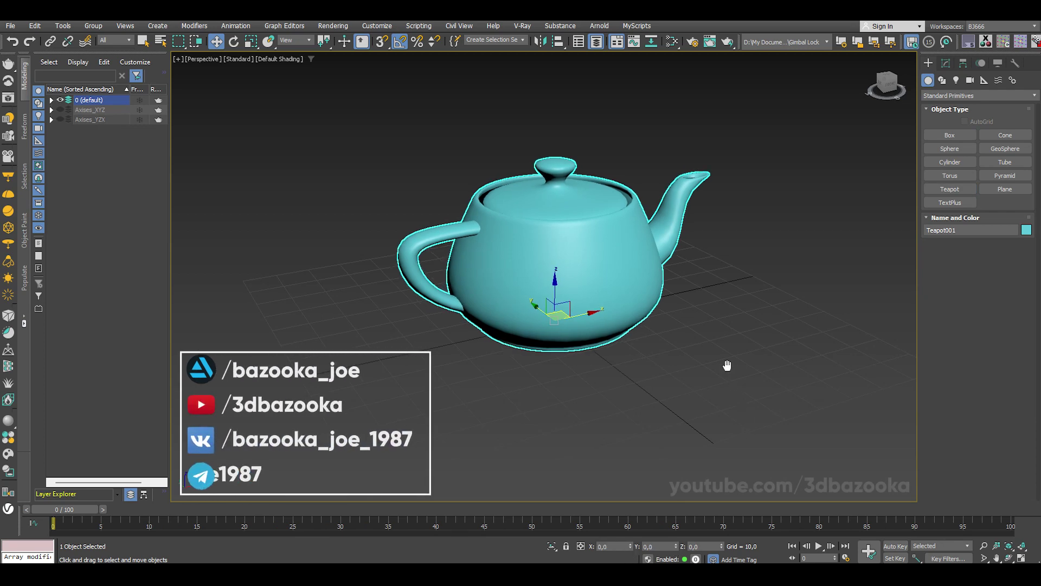
mouse_move(727, 365)
alt+middle_down()
mouse_move(662, 374)
mouse_move(695, 379)
alt+middle_up()
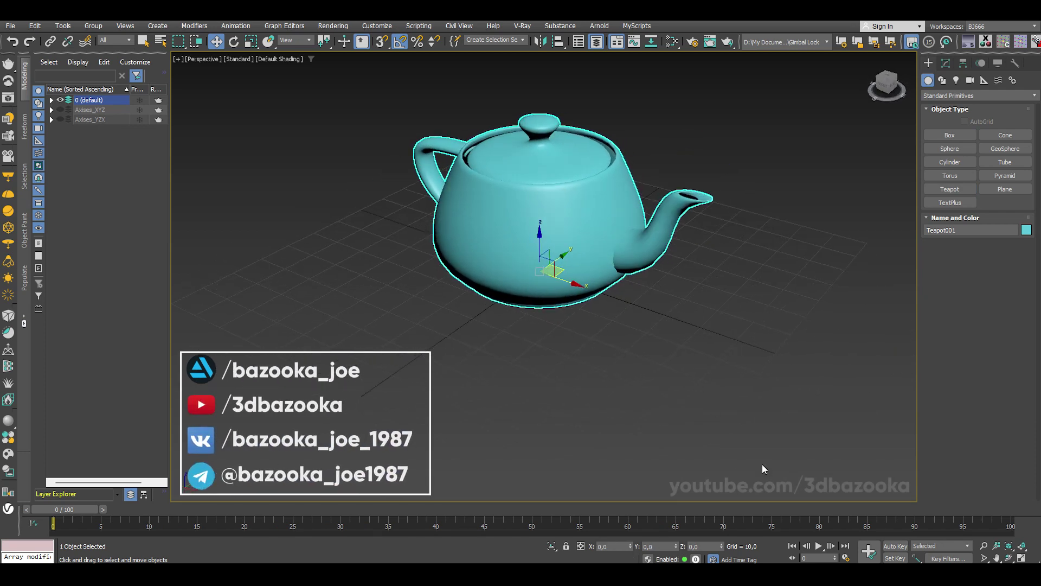
click(895, 546)
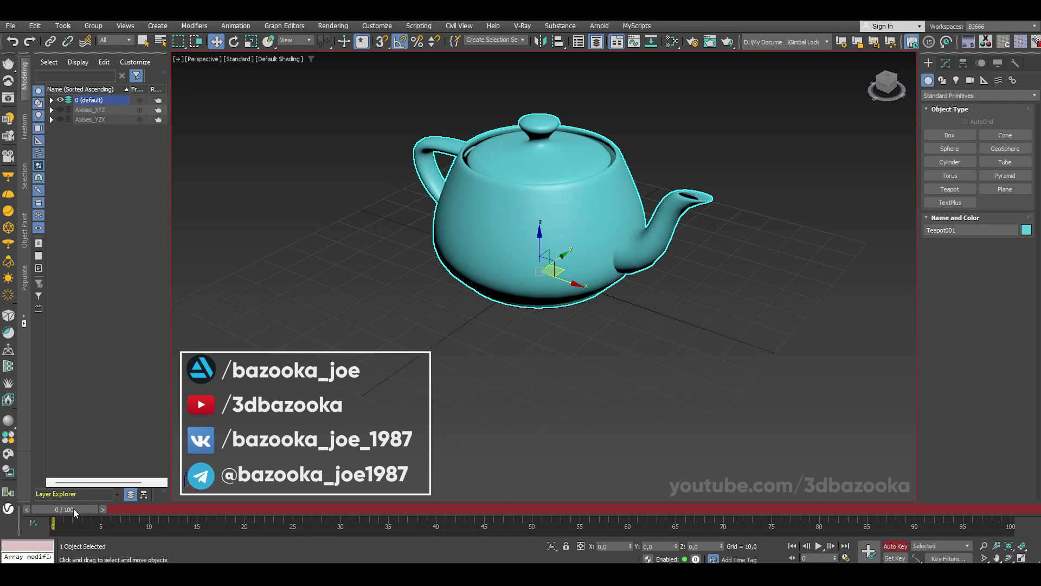
- At frame 20, rotate the teapot 90° about Y using angle snap
drag(73, 509, 245, 522)
key(w)
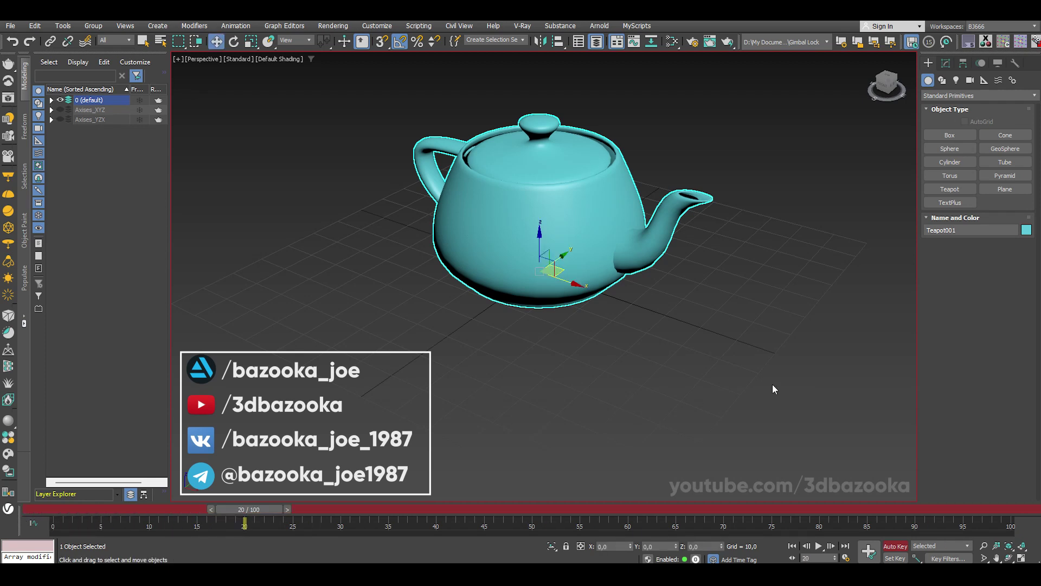
key(e)
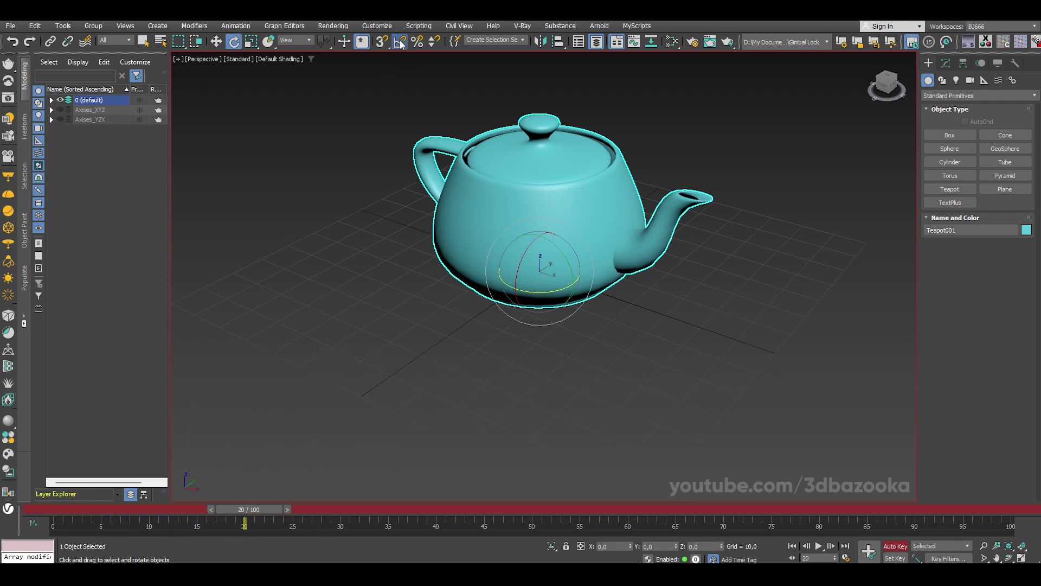
right_click(400, 41)
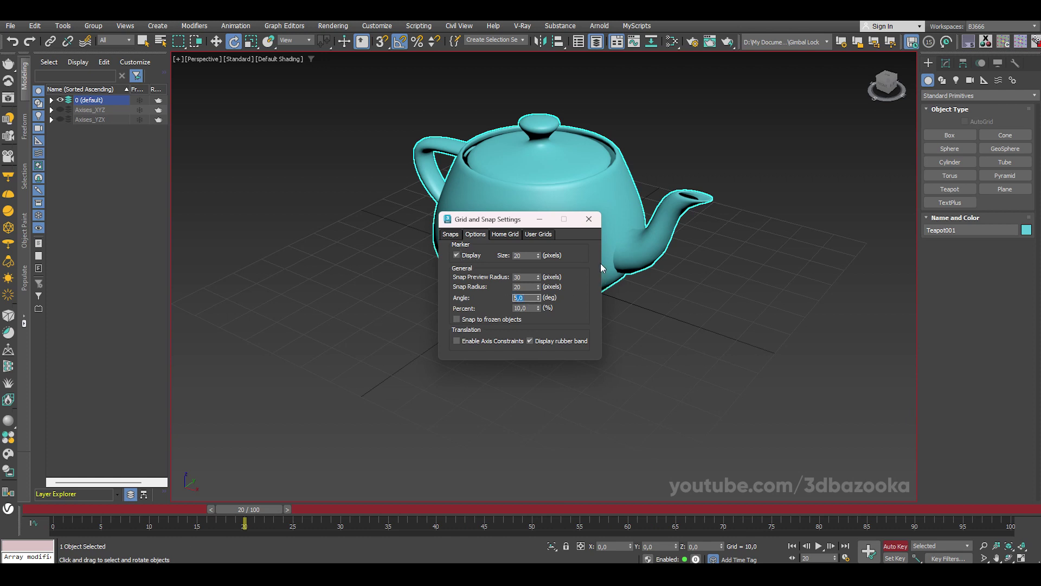
click(588, 219)
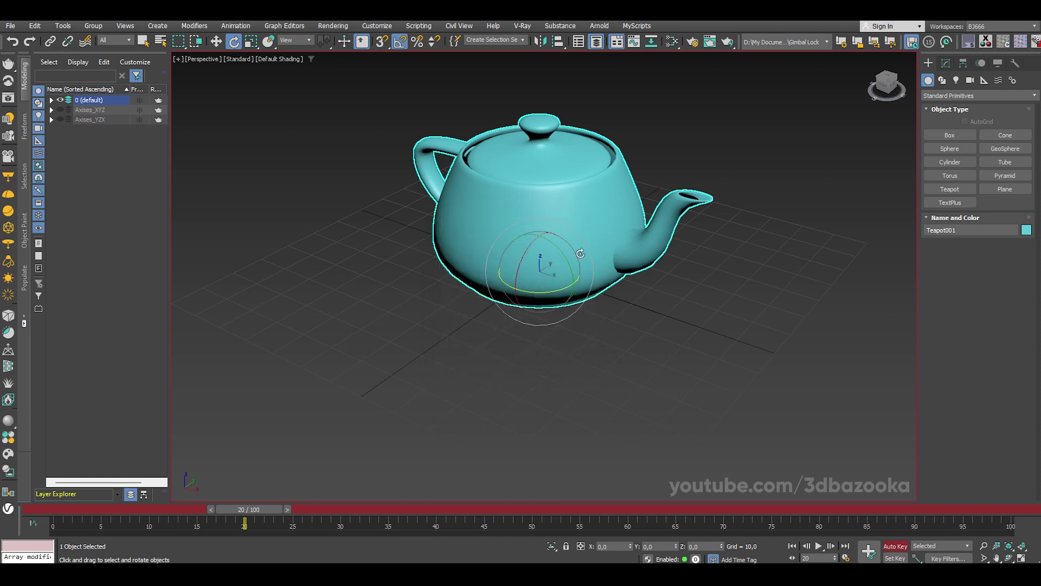
mouse_move(564, 252)
mouse_down()
mouse_move(590, 279)
mouse_move(613, 281)
mouse_up()
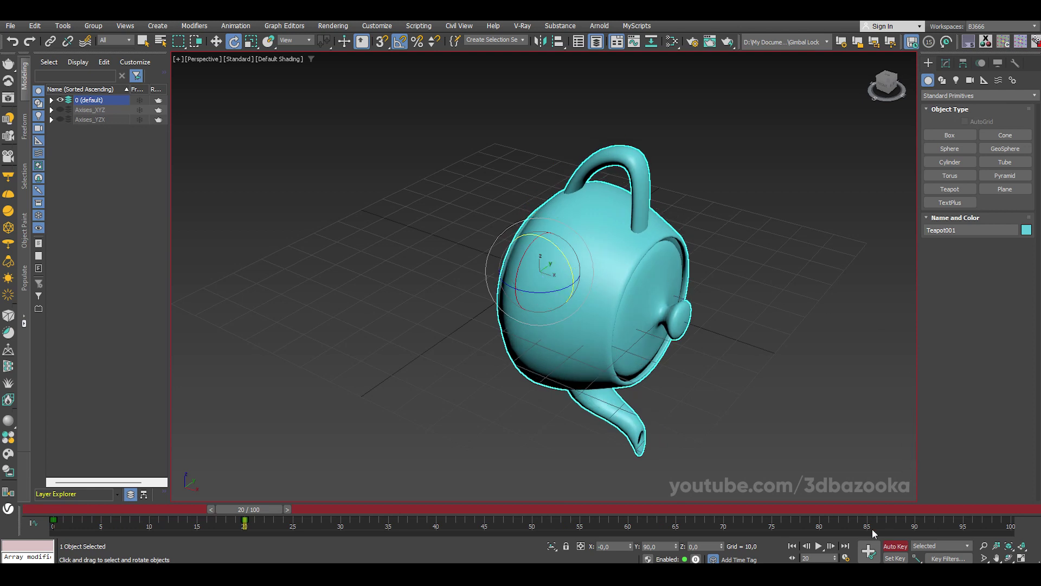
click(874, 553)
- At frame 40, rotate the teapot 90° about X
mouse_move(710, 421)
alt+middle_down()
mouse_move(614, 425)
mouse_move(674, 415)
mouse_move(662, 402)
mouse_move(716, 396)
mouse_move(681, 396)
mouse_move(739, 396)
alt+middle_up()
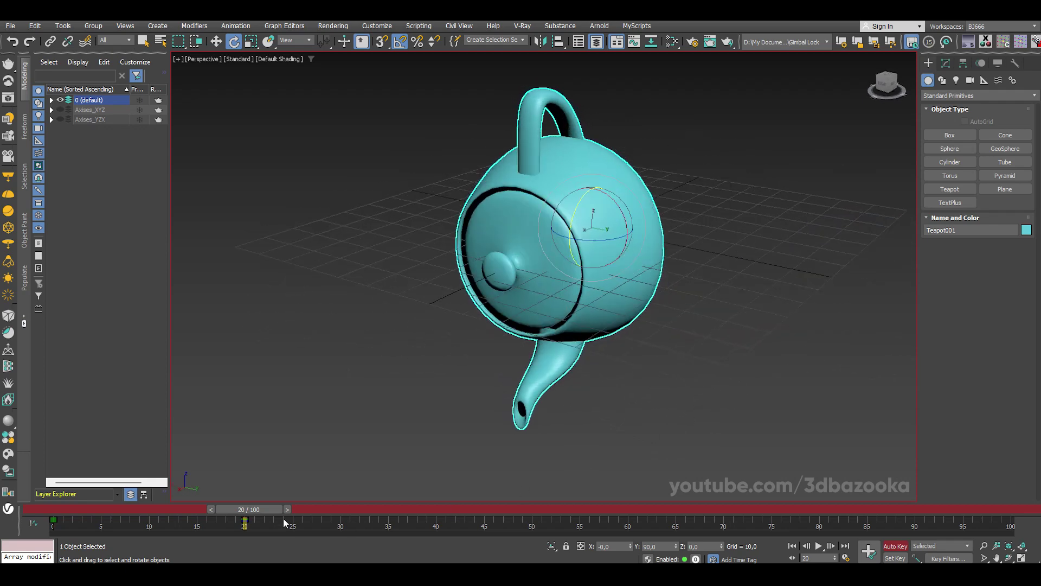
drag(288, 510, 446, 516)
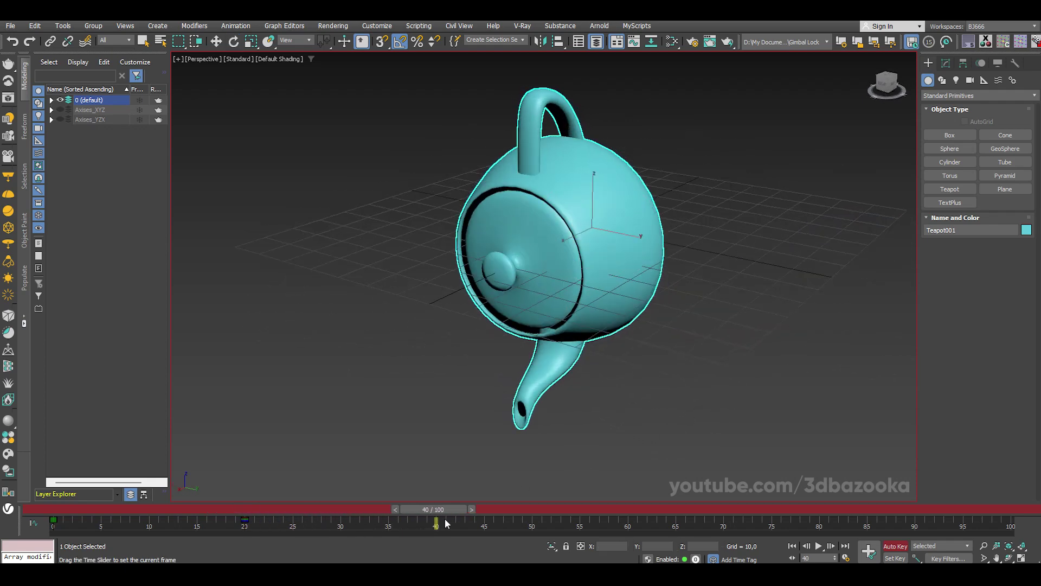
key(e)
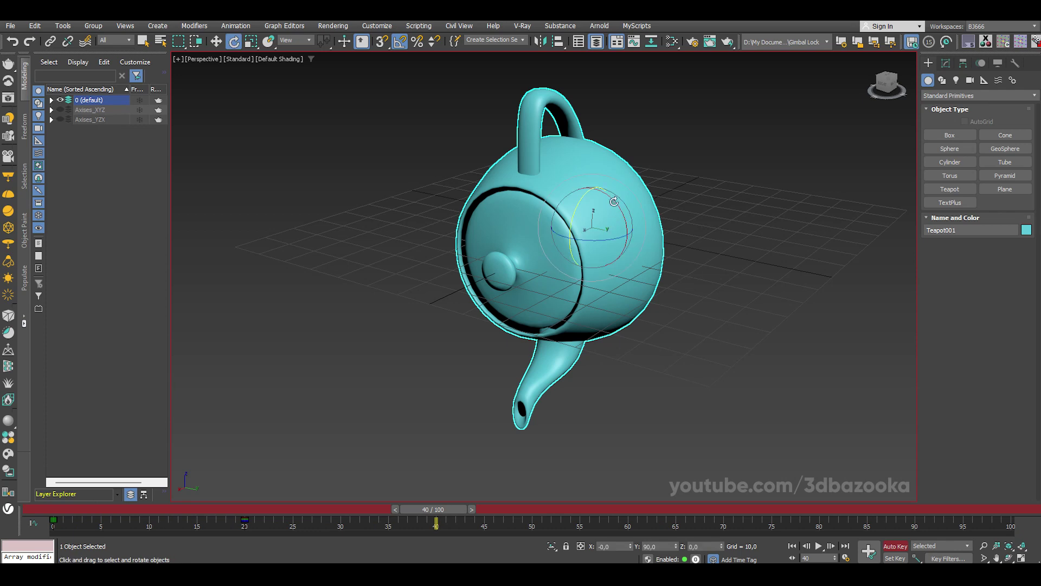
drag(629, 217, 644, 162)
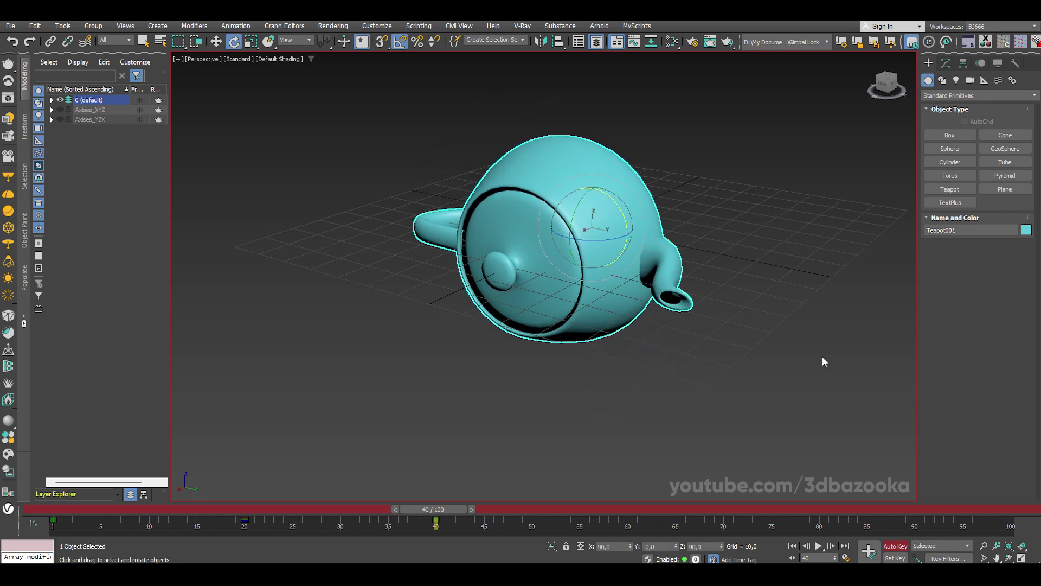
- Turn Auto Key off and return the time slider to frame 0
click(895, 546)
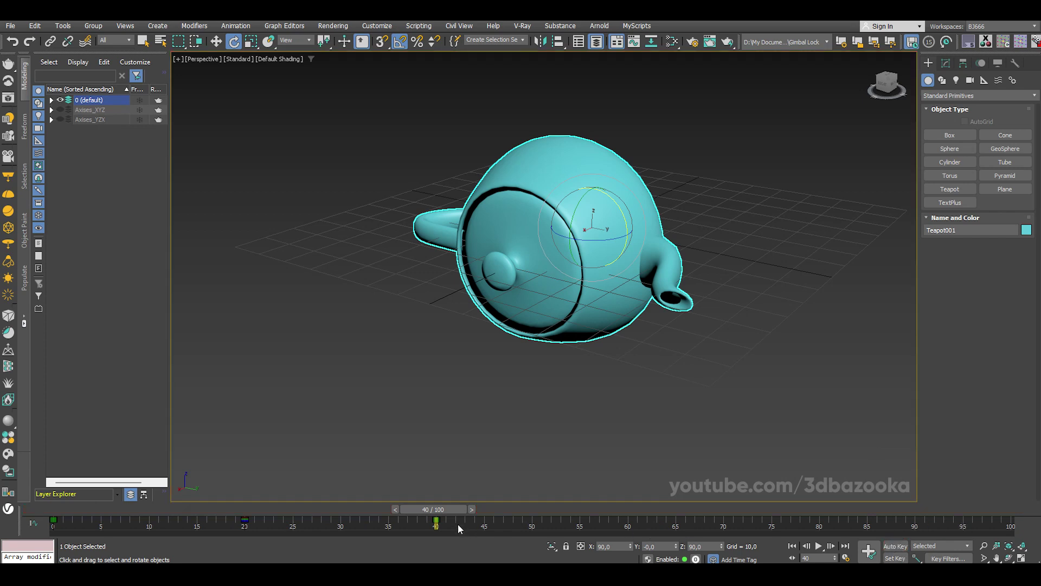
key(q)
click(395, 509)
key(Home)
key(e)
mouse_move(381, 438)
alt+middle_down()
mouse_move(490, 462)
mouse_move(640, 416)
mouse_move(632, 402)
alt+middle_up()
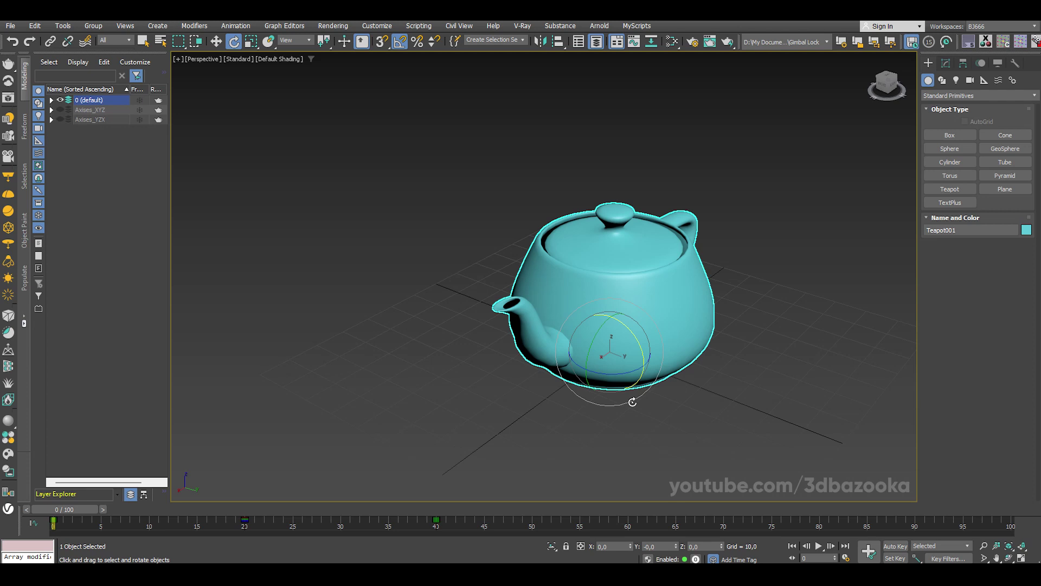
key(w)
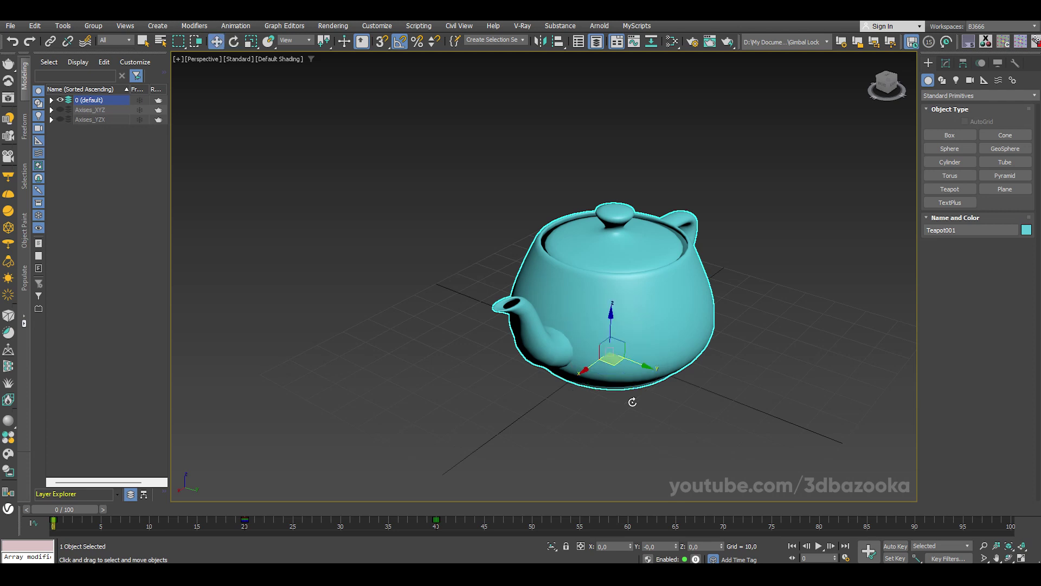
key(q)
mouse_move(685, 421)
alt+middle_down()
mouse_move(627, 414)
mouse_move(645, 384)
alt+middle_up()
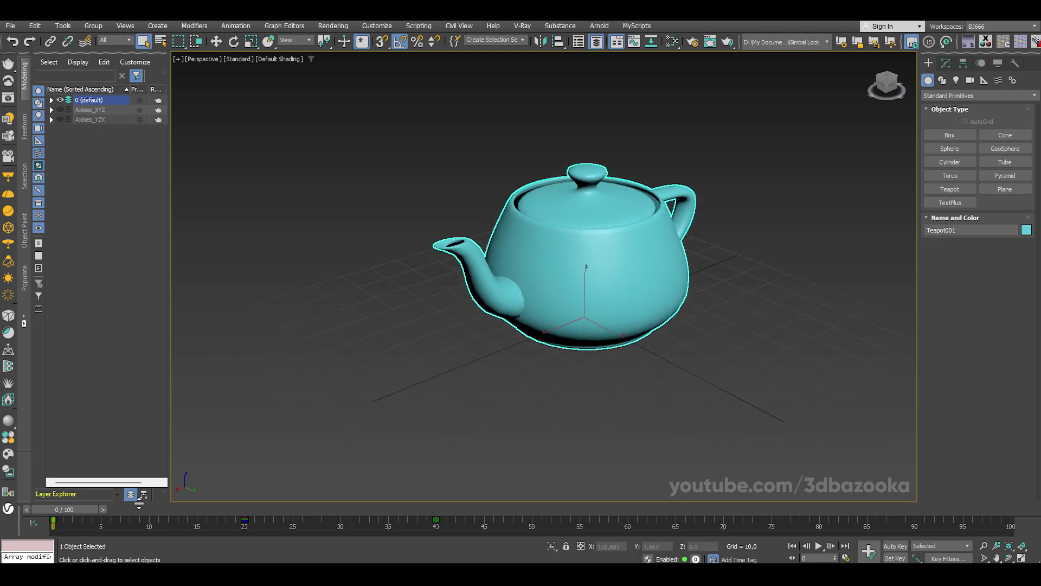
mouse_move(72, 509)
mouse_down()
mouse_move(215, 531)
mouse_move(103, 528)
mouse_move(261, 525)
mouse_up()
key(Home)
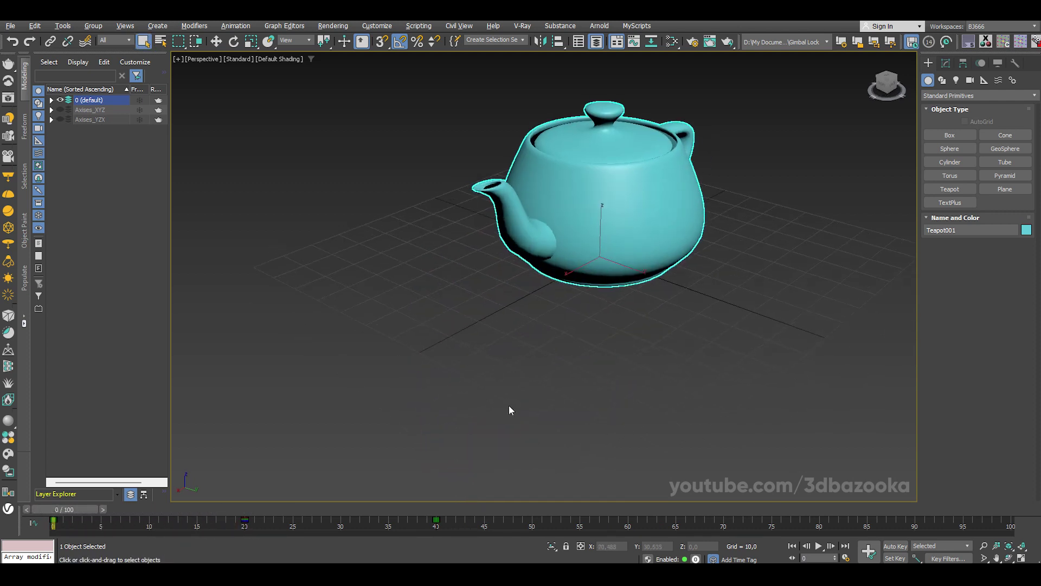
mouse_move(99, 510)
mouse_down()
mouse_move(264, 510)
mouse_move(126, 500)
mouse_move(272, 512)
mouse_move(141, 508)
mouse_move(264, 509)
mouse_up()
key(Home)
mouse_move(294, 470)
alt+middle_down()
mouse_move(590, 379)
mouse_move(578, 363)
mouse_move(405, 462)
alt+middle_up()
mouse_move(245, 514)
mouse_down()
mouse_move(441, 504)
mouse_move(271, 502)
mouse_move(434, 506)
mouse_up()
mouse_move(443, 422)
alt+middle_down()
mouse_move(667, 413)
mouse_move(653, 438)
alt+middle_up()
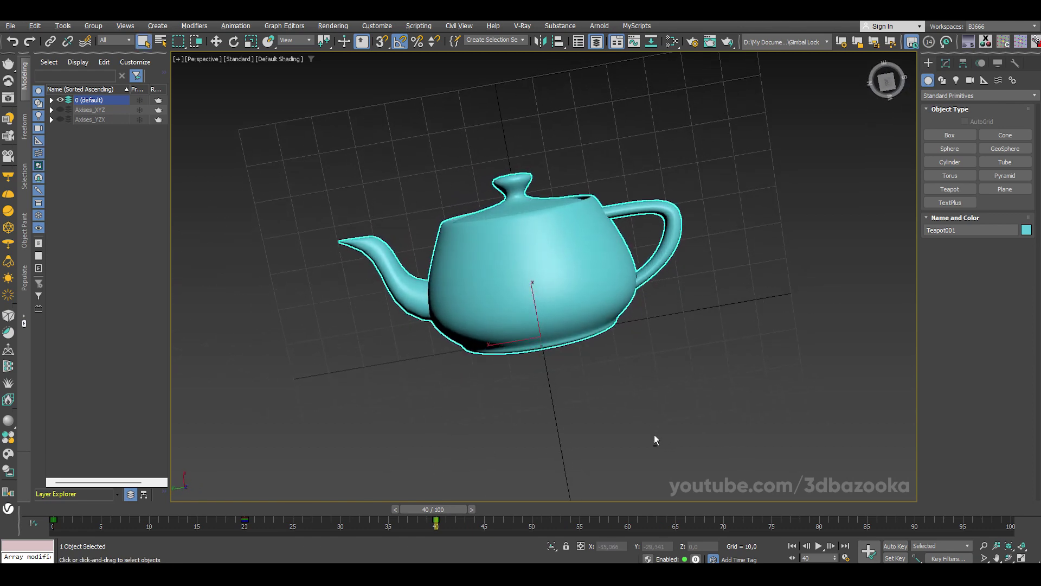
mouse_move(436, 512)
mouse_down()
mouse_move(262, 532)
mouse_move(449, 536)
mouse_up()
key(q)
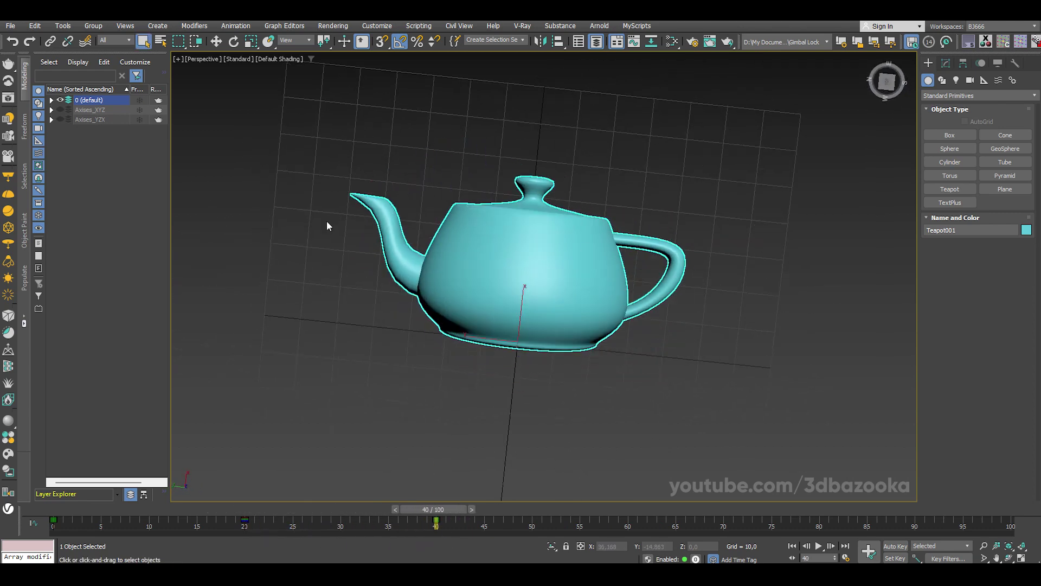
mouse_move(698, 395)
alt+middle_down()
mouse_move(483, 286)
mouse_move(474, 478)
alt+middle_up()
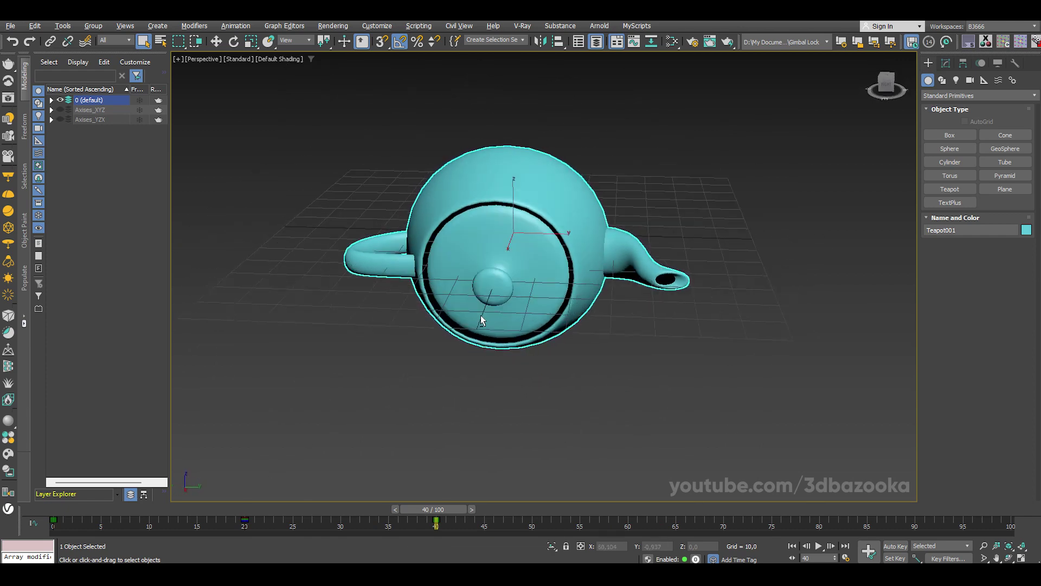
mouse_move(450, 510)
mouse_down()
mouse_move(194, 495)
mouse_move(65, 507)
mouse_up()
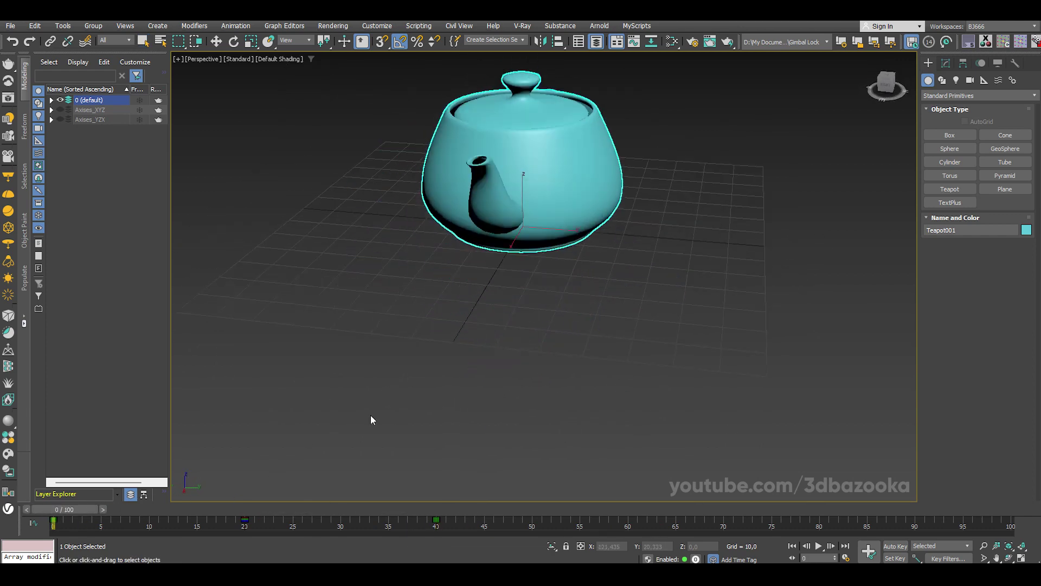
scroll(545, 361, down, 3)
mouse_move(610, 338)
alt+middle_down()
mouse_move(588, 285)
mouse_move(686, 357)
mouse_move(689, 304)
mouse_move(654, 296)
mouse_move(618, 341)
mouse_move(610, 334)
mouse_move(626, 340)
mouse_move(610, 330)
alt+middle_up()
scroll(588, 285, up, 2)
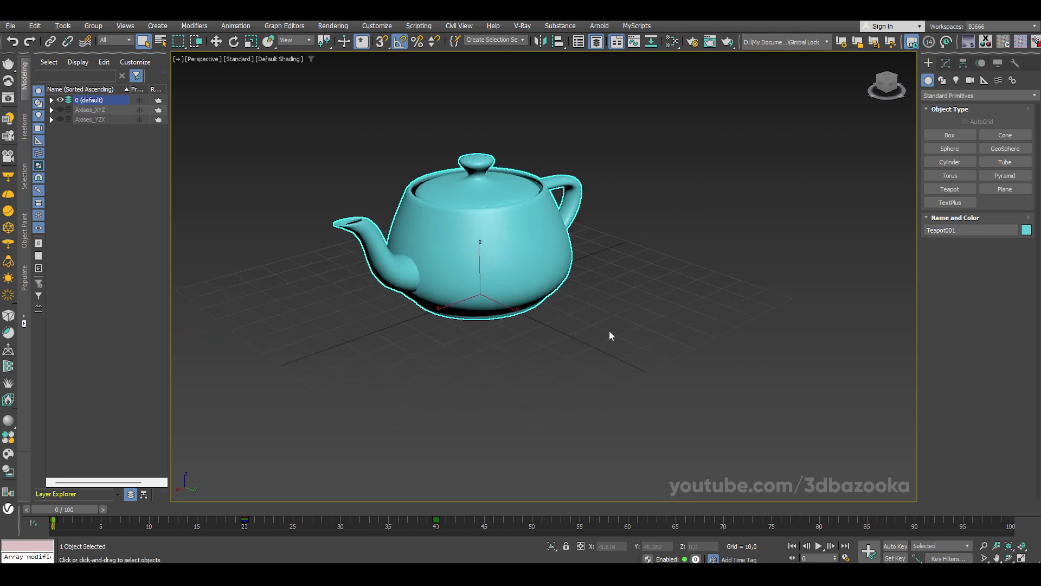
right_click(441, 216)
- Open the teapot's Curve Editor, scrub to frame 20, and view the Y Rotation curve
click(496, 322)
drag(768, 130, 808, 127)
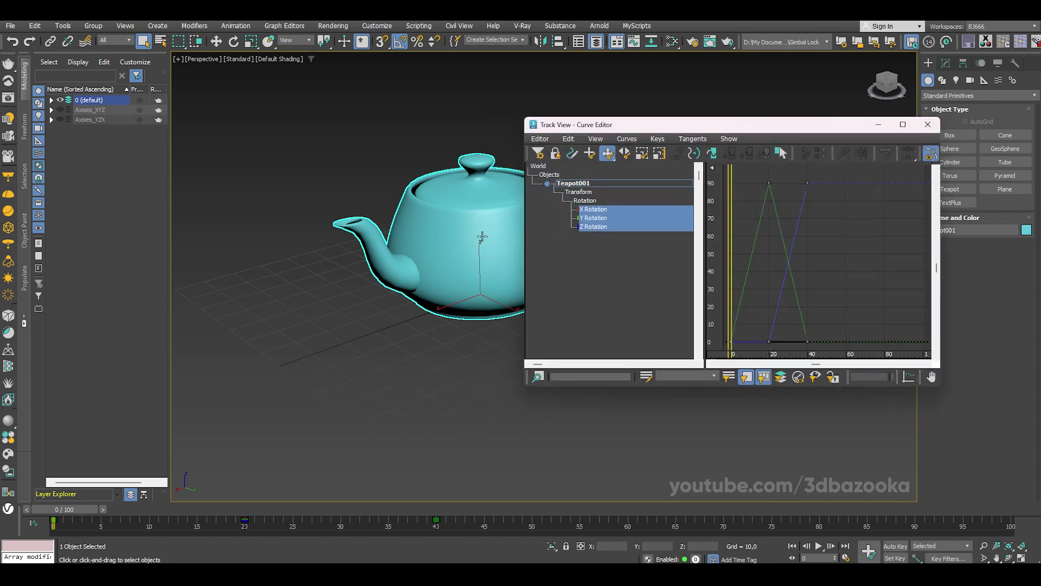
alt+middle_drag(426, 238, 326, 242)
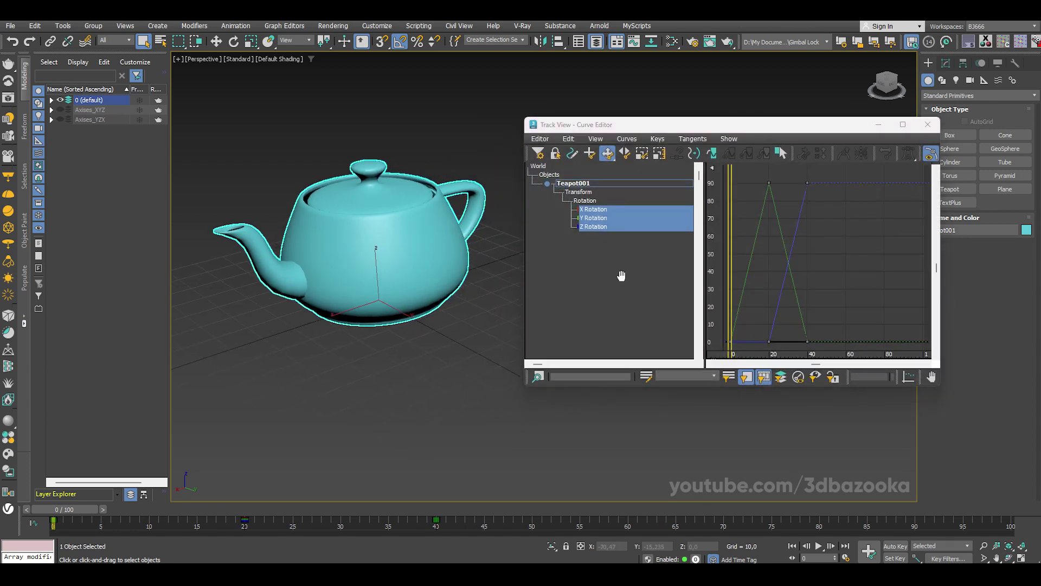
alt+middle_drag(386, 259, 401, 257)
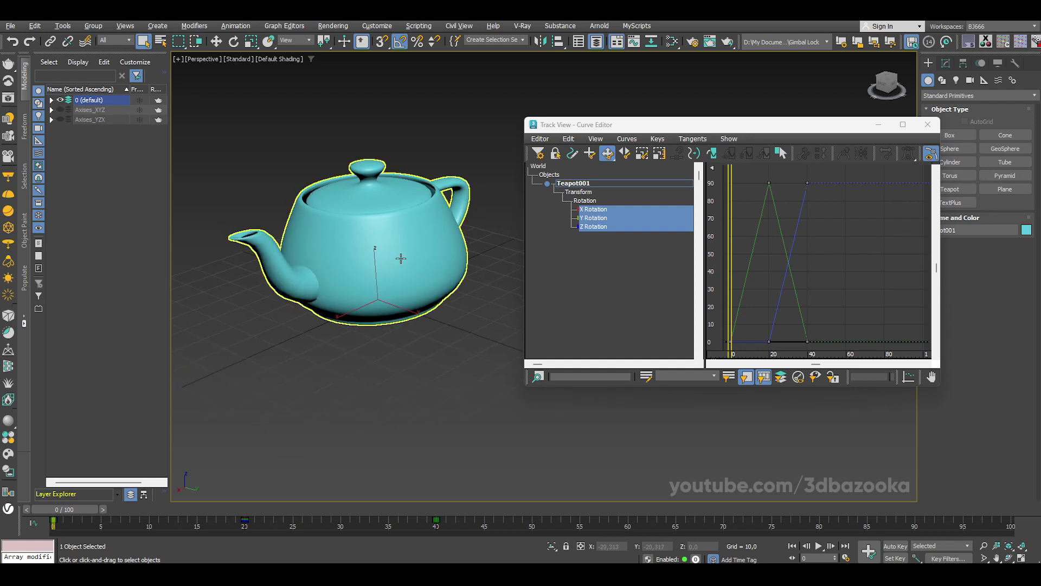
click(414, 390)
drag(67, 511, 259, 512)
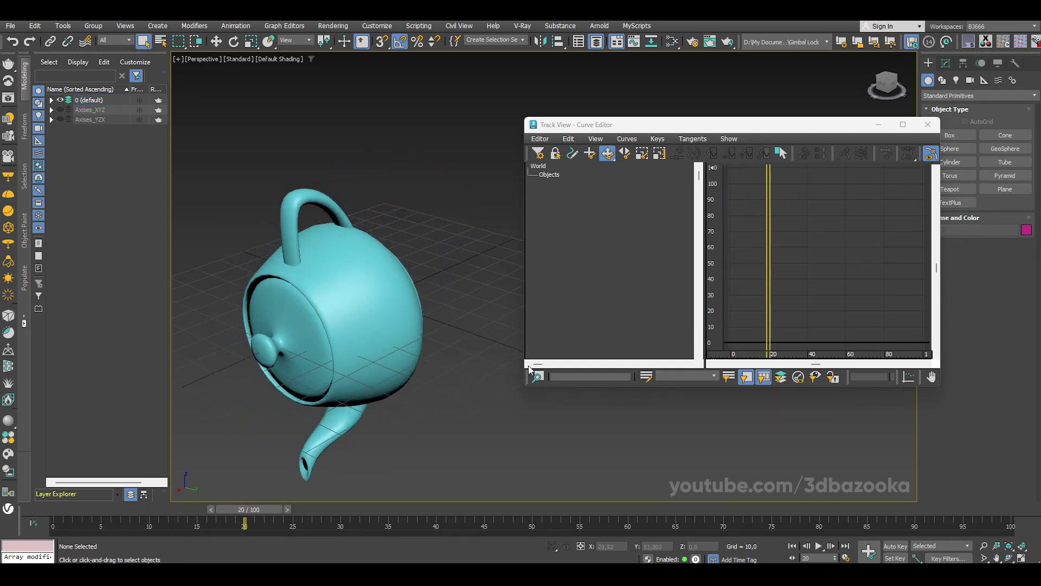
click(324, 277)
click(586, 201)
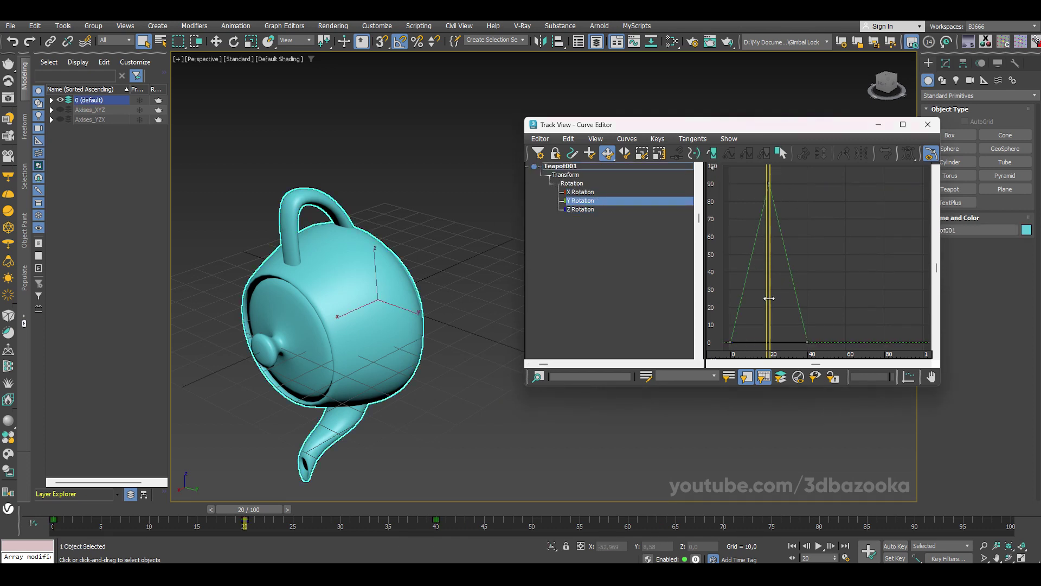
drag(769, 299, 771, 302)
- Inspect the Z, Y and X Rotation curves one by one, then move to frame 30
click(590, 194)
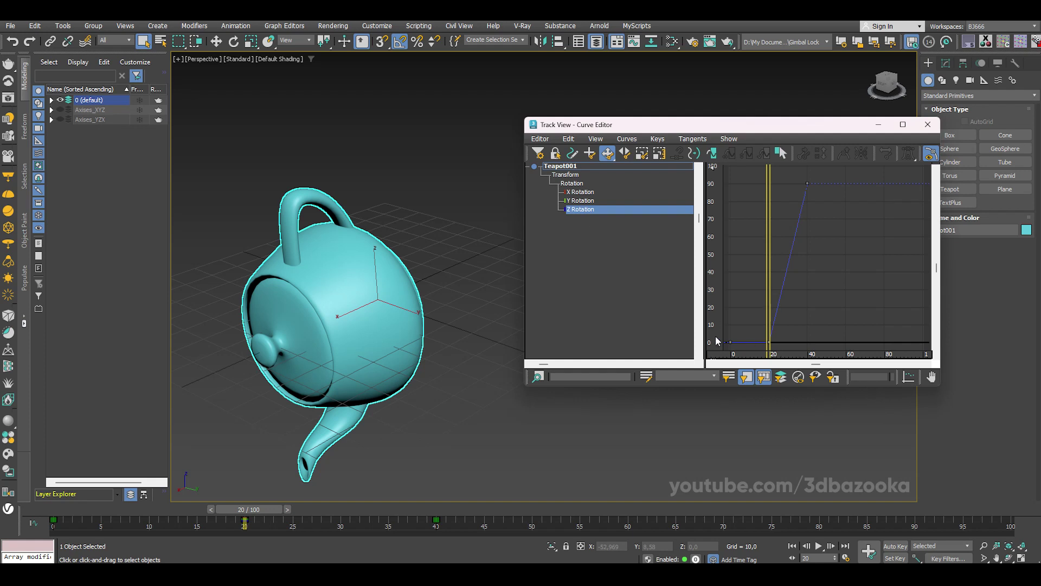
click(584, 201)
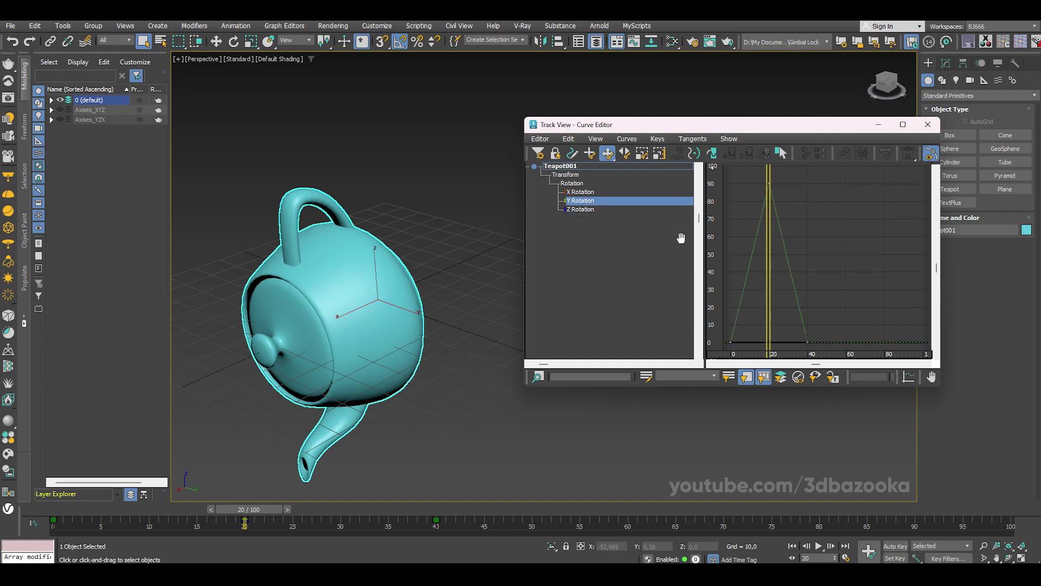
click(589, 193)
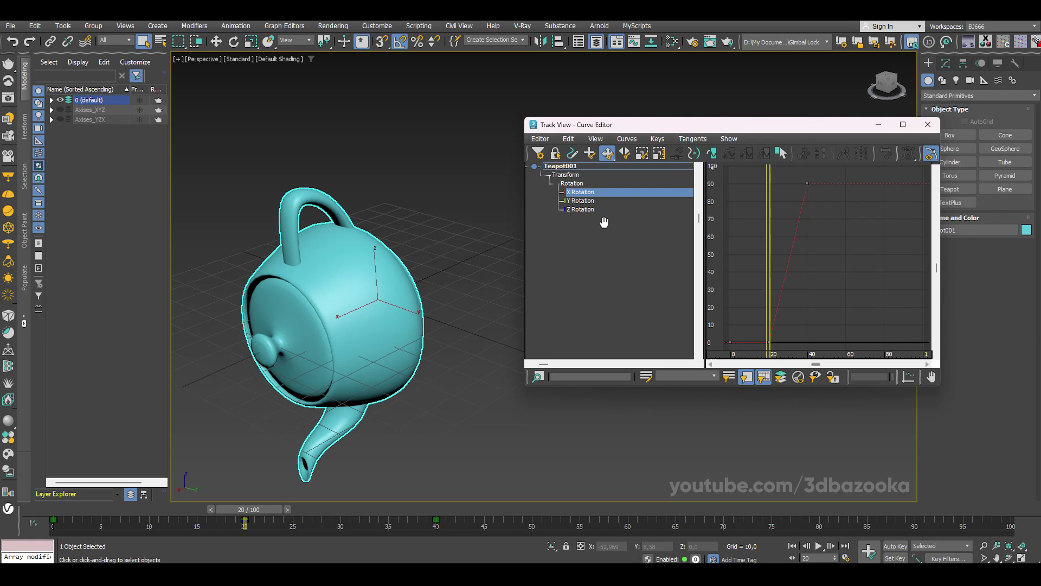
click(582, 210)
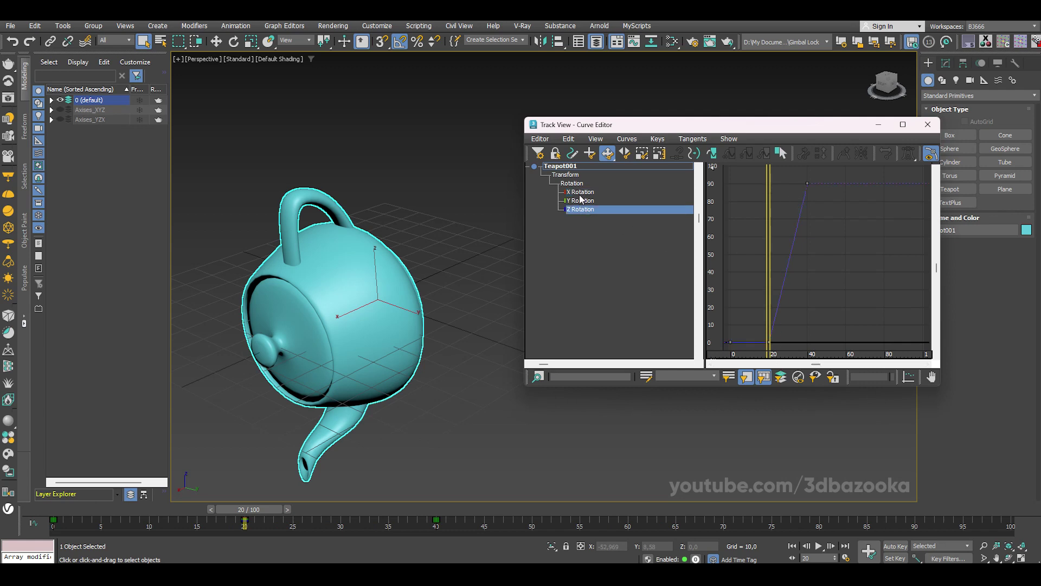
drag(251, 515, 340, 515)
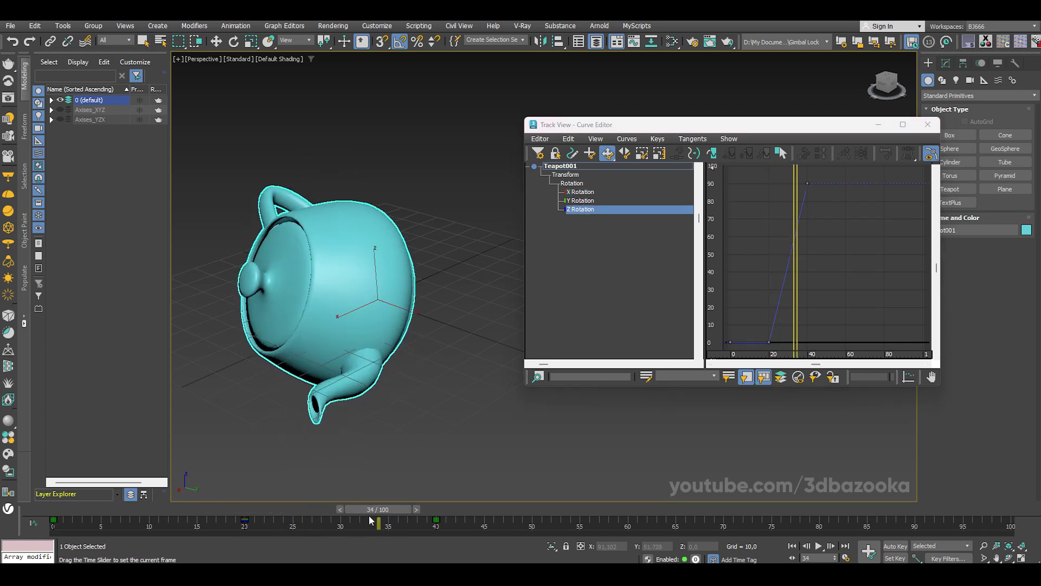
- Display the X, Y and Z Rotation curves together and return to frame 0
ctrl+click(575, 194)
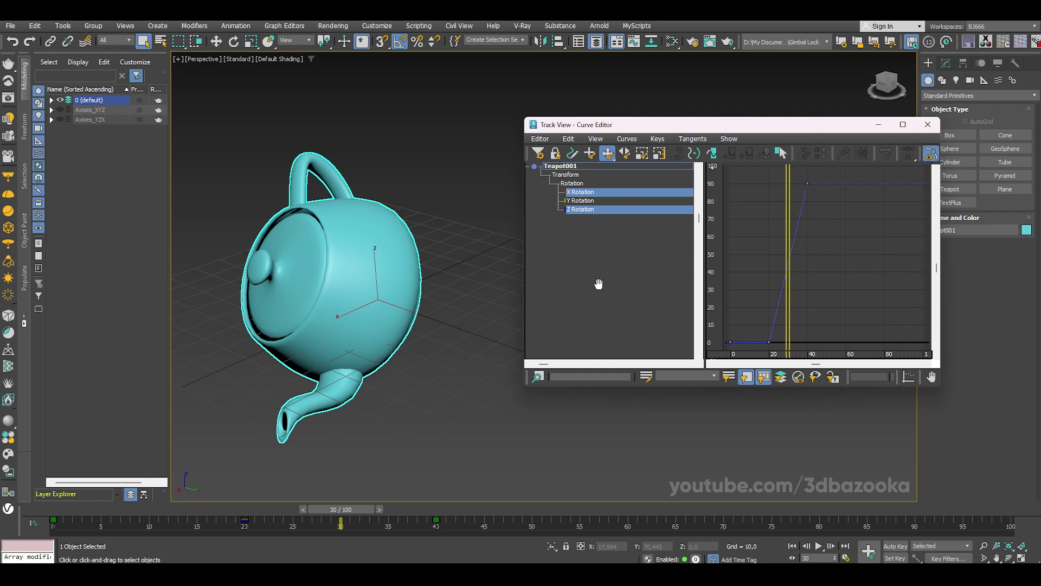
click(586, 201)
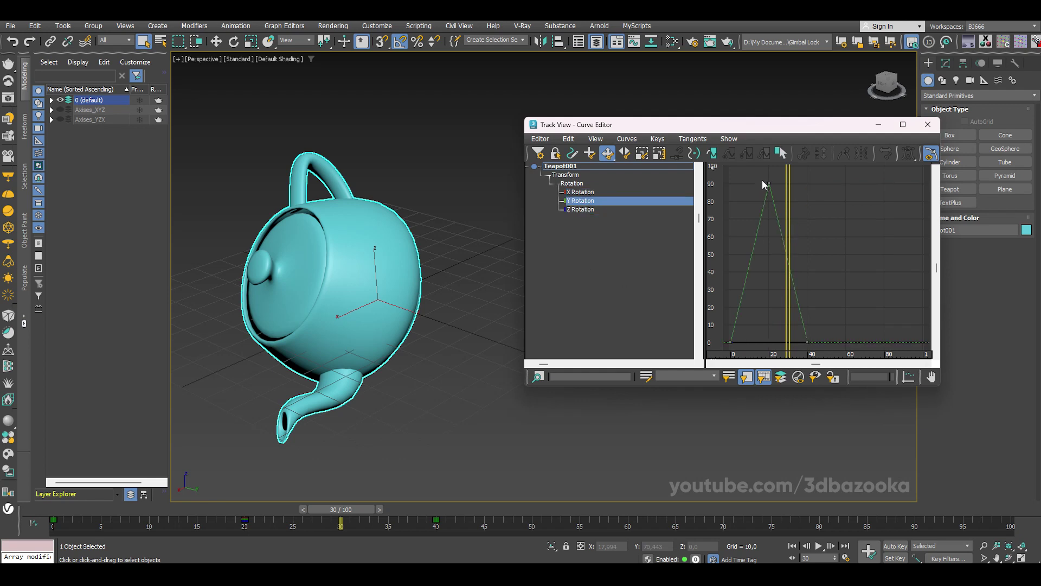
click(590, 194)
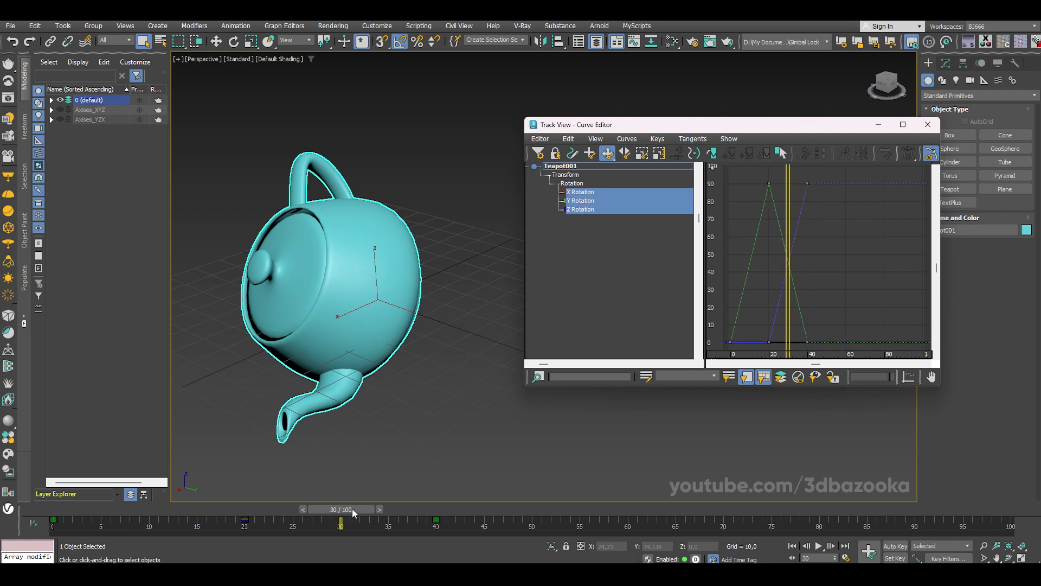
mouse_move(352, 509)
mouse_down()
mouse_move(364, 516)
mouse_move(260, 525)
mouse_up()
key(Home)
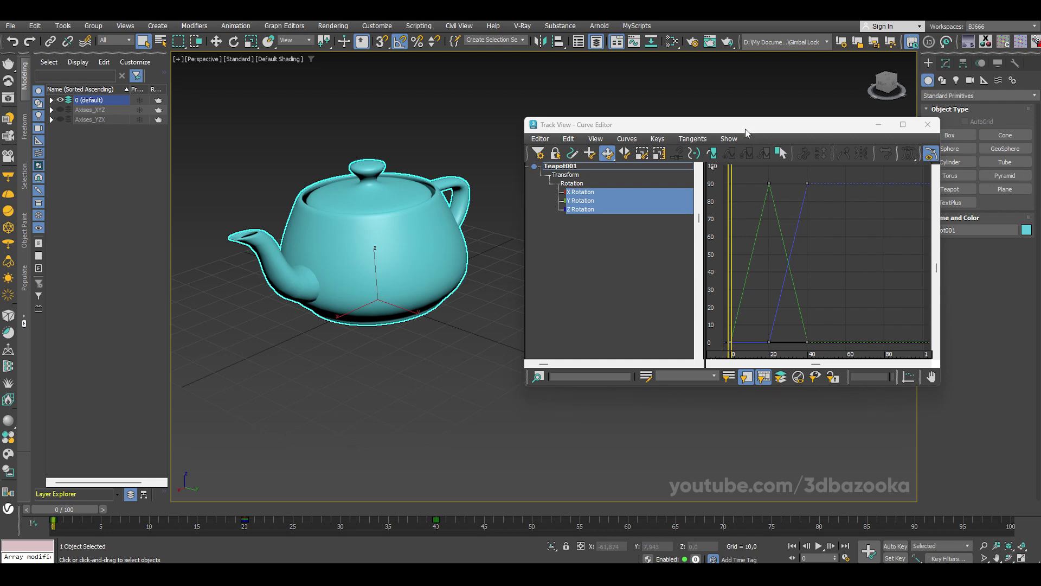
drag(746, 132, 593, 134)
- Close the Curve Editor and unhide the Axises_XYZ layer
click(774, 126)
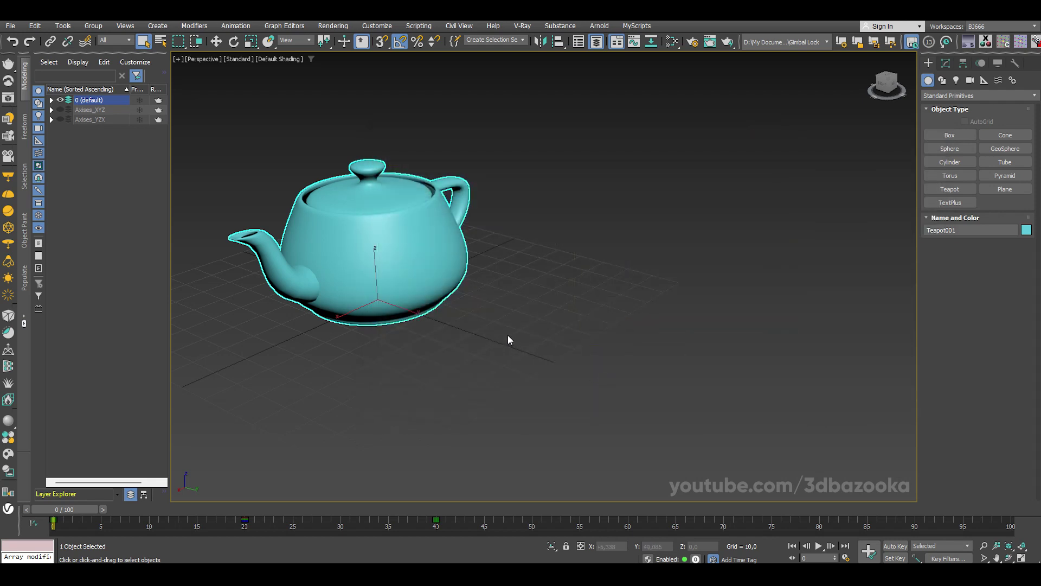
alt+middle_drag(516, 313, 516, 318)
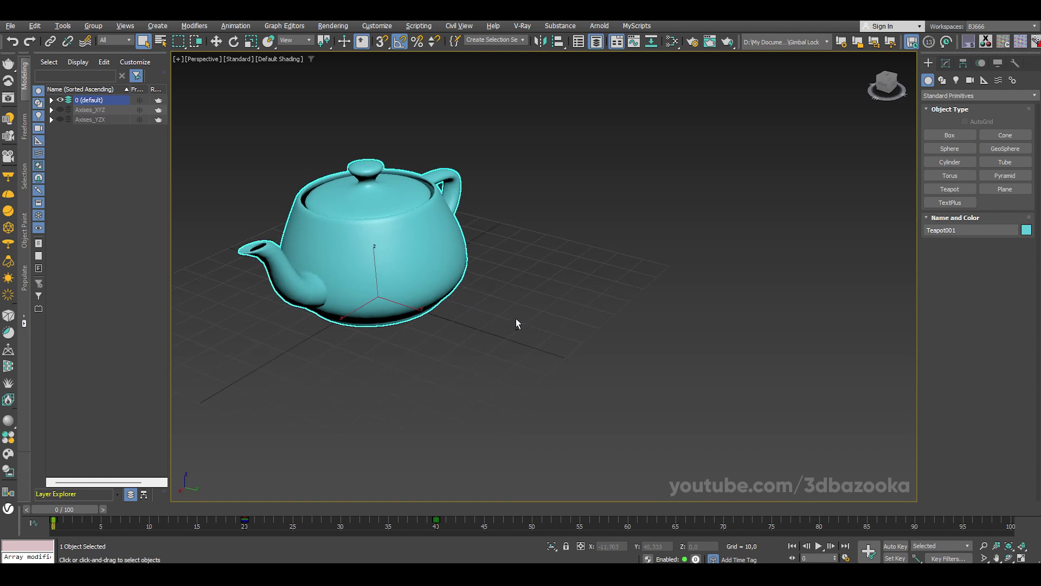
click(61, 110)
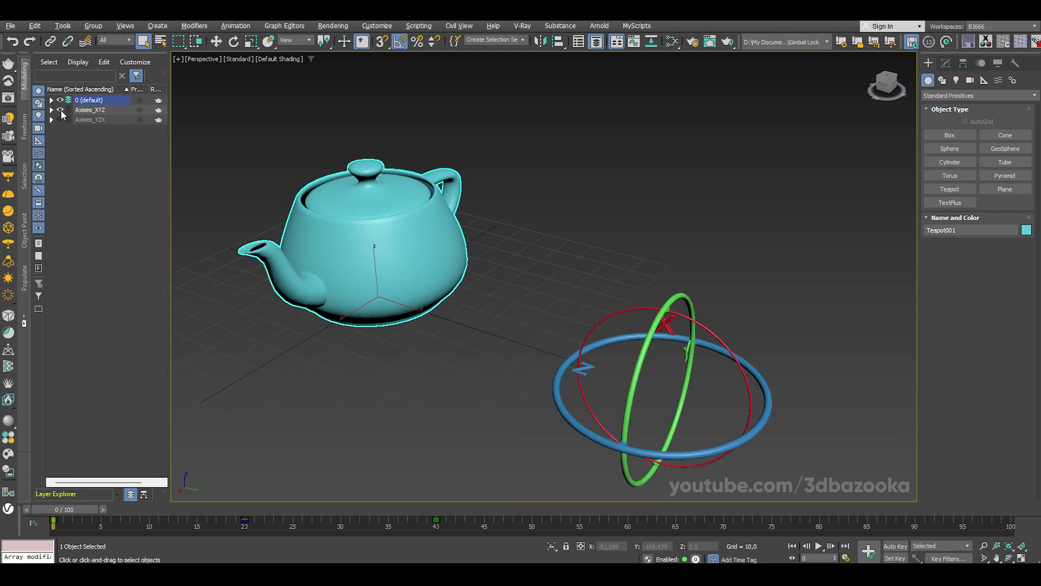
middle_drag(561, 264, 502, 196)
- Inspect the XYZ ring rig and select its blue Z ring
drag(725, 402, 683, 347)
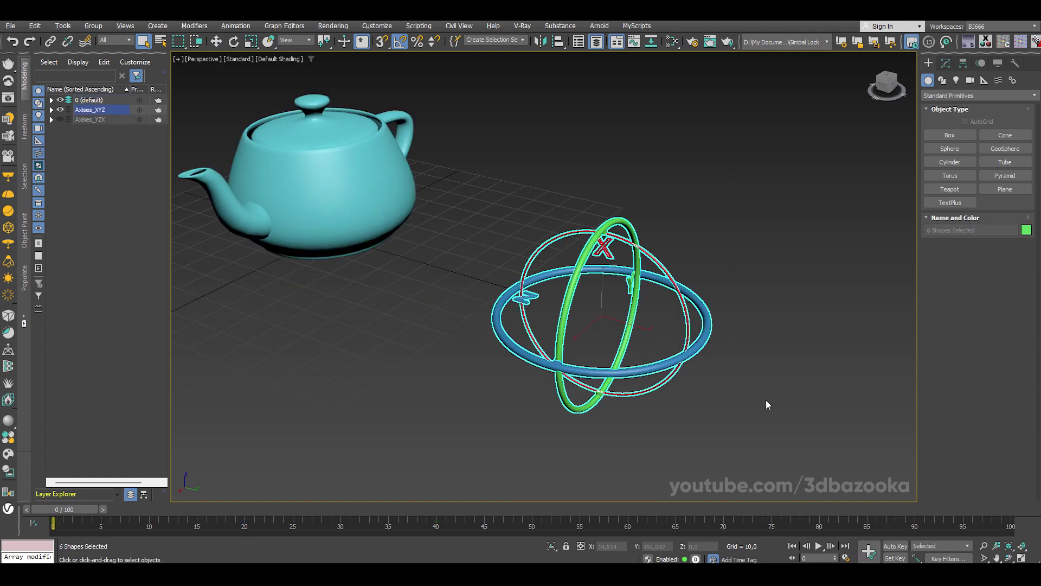
mouse_move(780, 366)
alt+middle_down()
mouse_move(791, 359)
mouse_move(782, 358)
alt+middle_up()
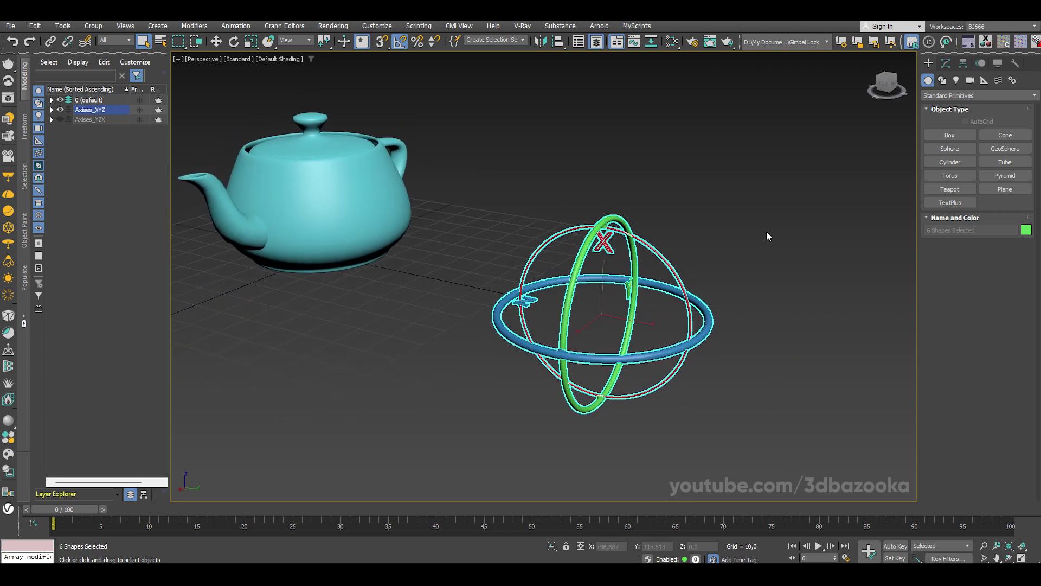
click(734, 310)
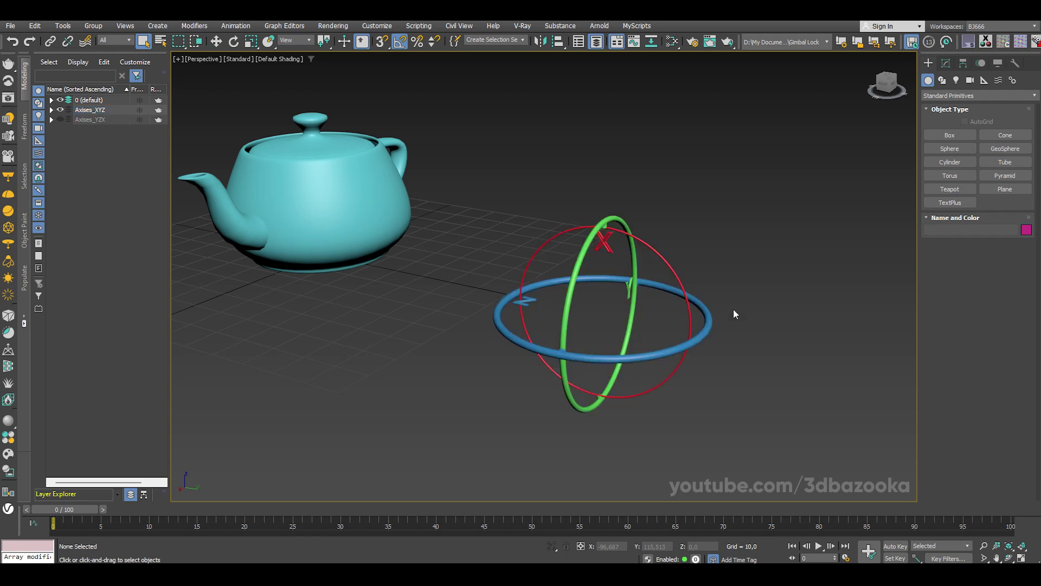
click(656, 355)
mouse_move(733, 365)
alt+middle_down()
mouse_move(746, 344)
mouse_move(763, 353)
mouse_move(736, 353)
mouse_move(753, 369)
mouse_move(744, 365)
alt+middle_up()
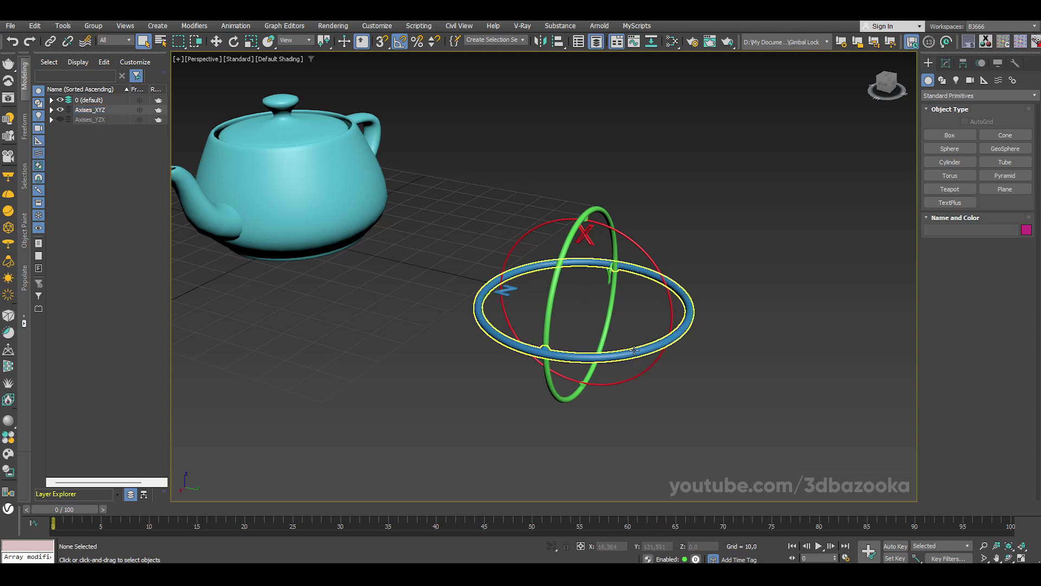
mouse_move(766, 347)
alt+middle_down()
mouse_move(763, 331)
mouse_move(786, 351)
alt+middle_up()
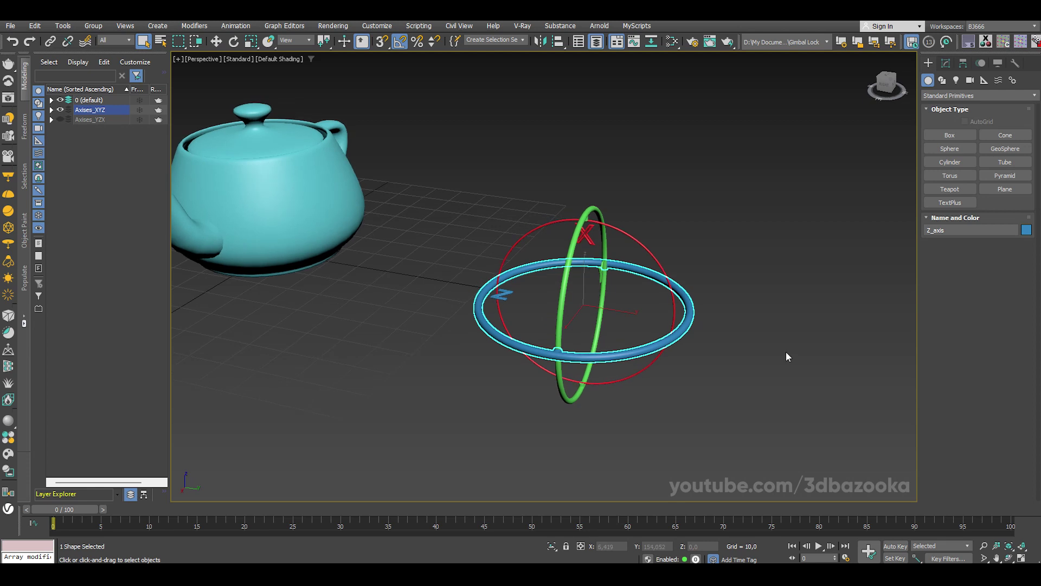
- View the teapot's Euler XYZ rotation controller in the Motion panel, then select the Z ring
click(270, 176)
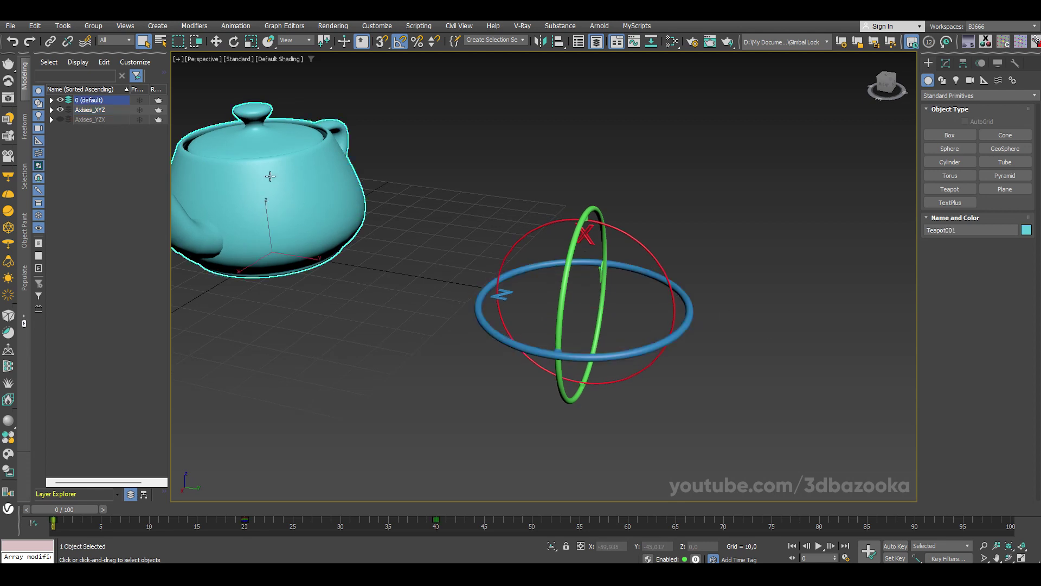
click(984, 69)
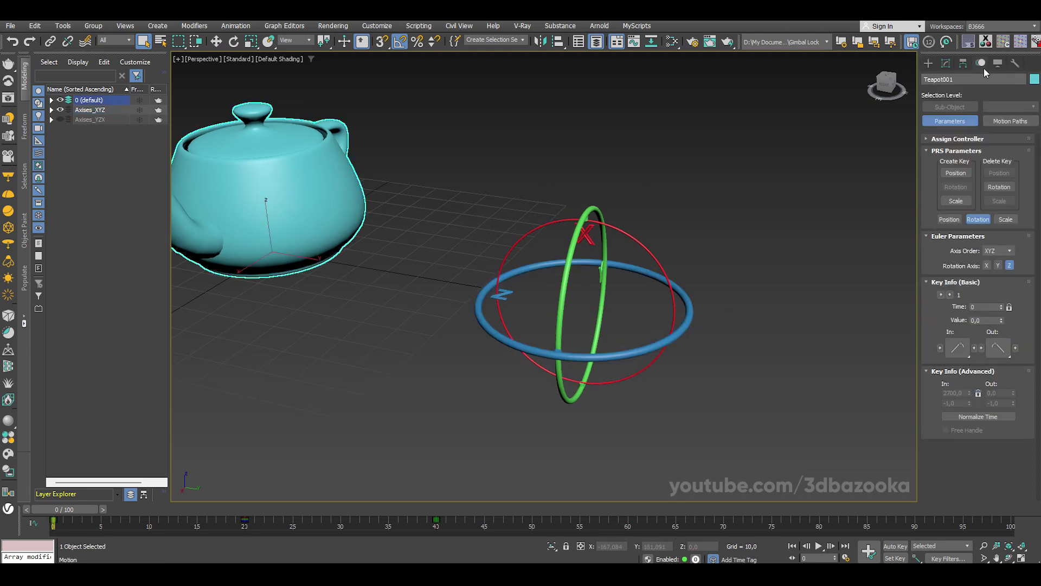
click(957, 139)
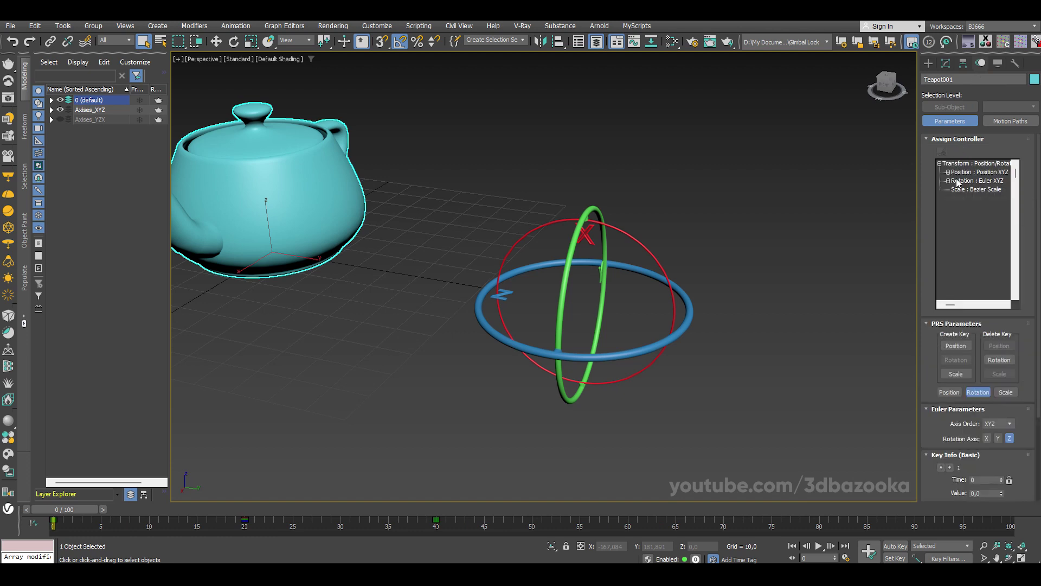
click(999, 183)
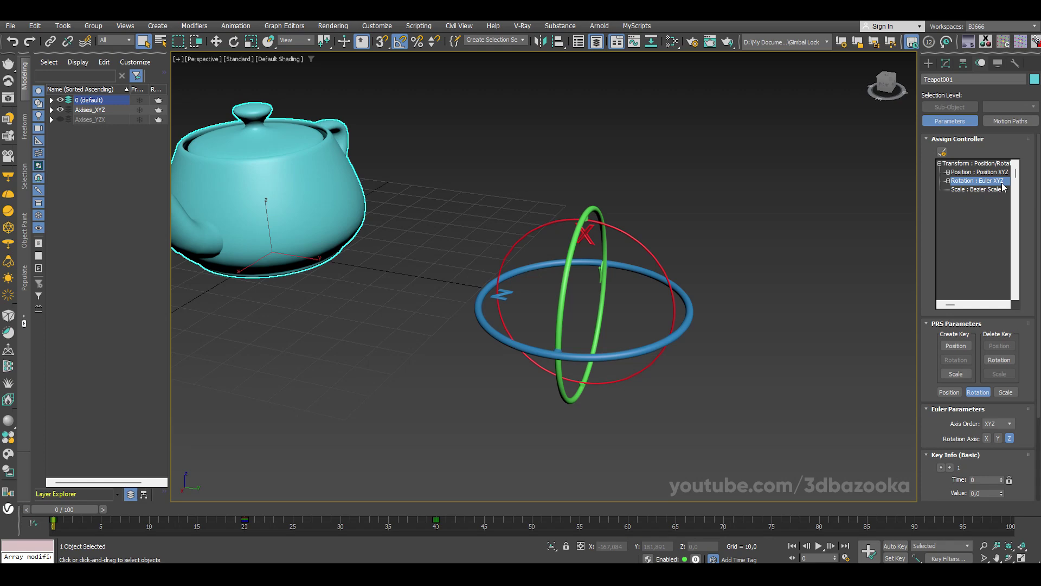
click(643, 345)
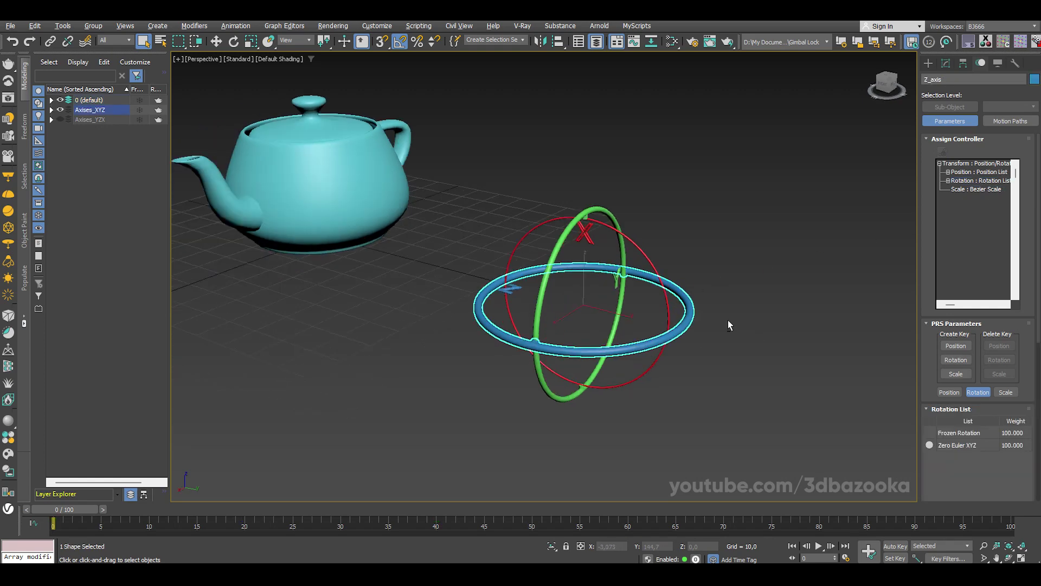
- Rotate the red X ring of the XYZ rig about 115 degrees
alt+middle_drag(728, 324, 724, 322)
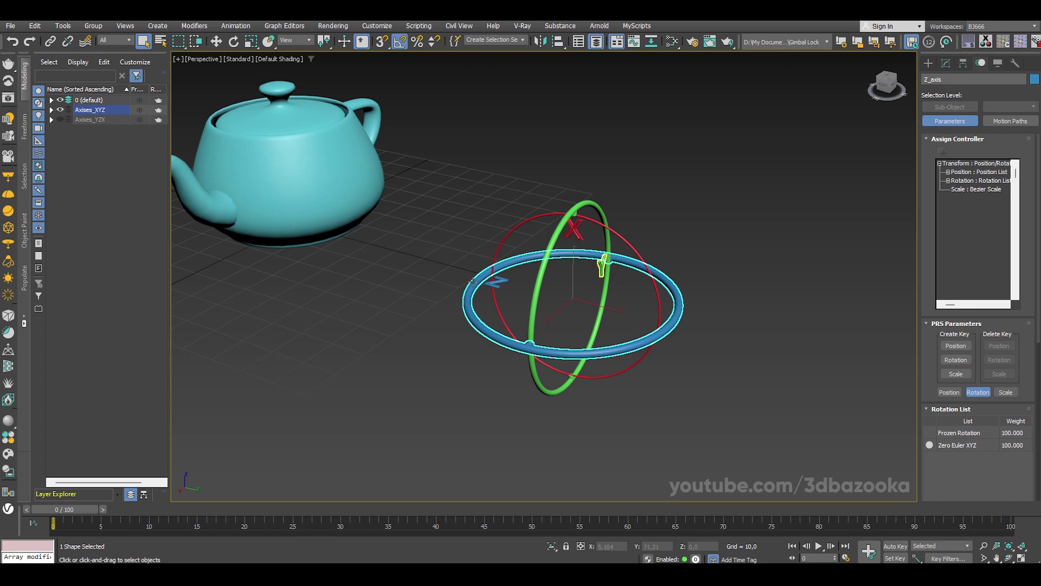
click(617, 234)
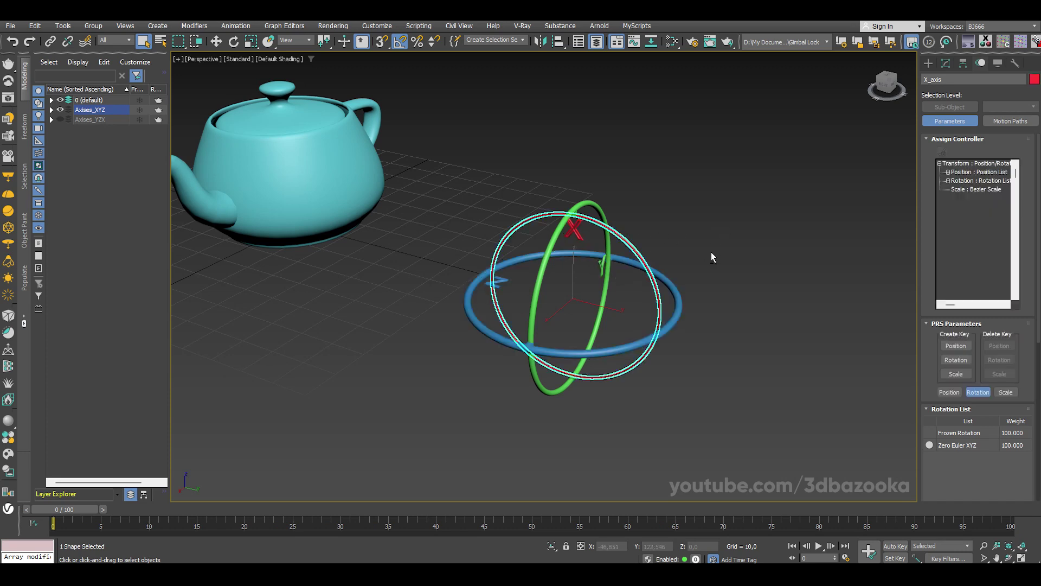
alt+middle_drag(711, 252, 719, 247)
key(e)
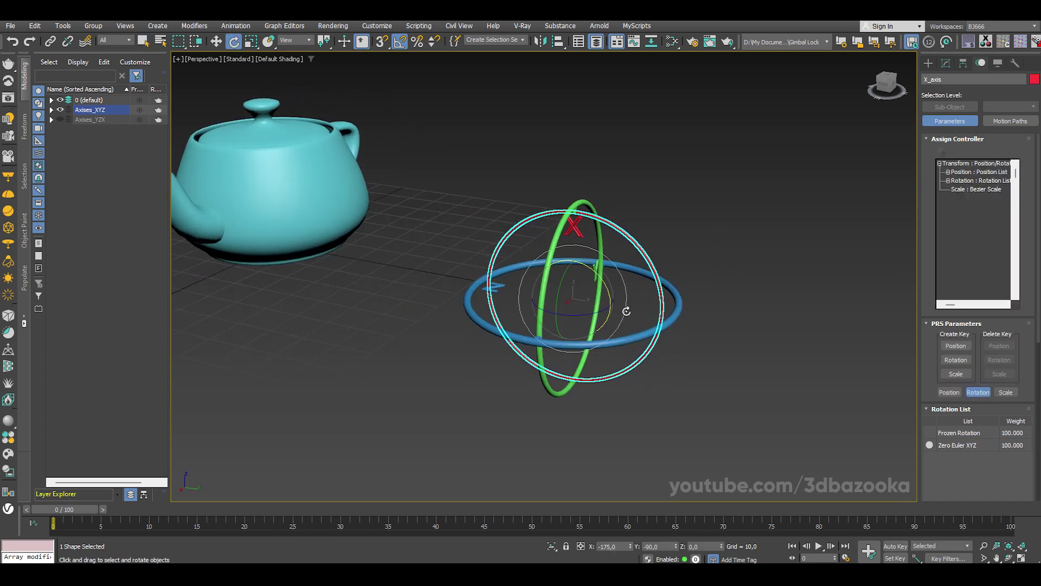
mouse_move(596, 276)
mouse_down()
mouse_move(597, 182)
mouse_move(698, 366)
mouse_move(705, 352)
mouse_up()
alt+middle_drag(721, 338, 751, 253)
- Rotate the green Y ring around its axis, then check the blue Z ring
click(750, 253)
click(546, 246)
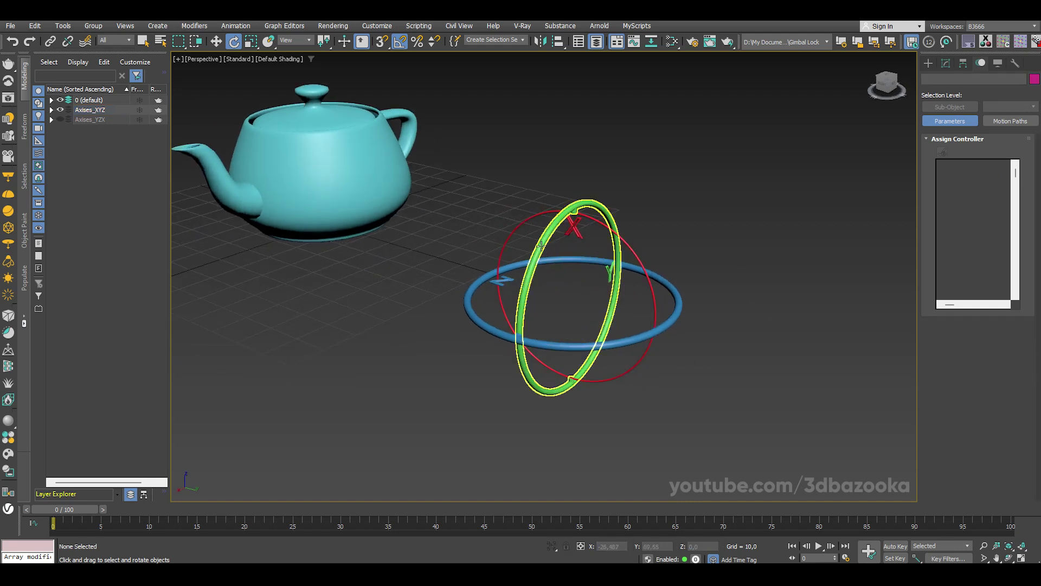
mouse_move(562, 269)
mouse_down()
mouse_move(576, 275)
mouse_move(604, 221)
mouse_move(524, 340)
mouse_move(553, 303)
mouse_move(782, 291)
mouse_up()
click(583, 342)
click(782, 290)
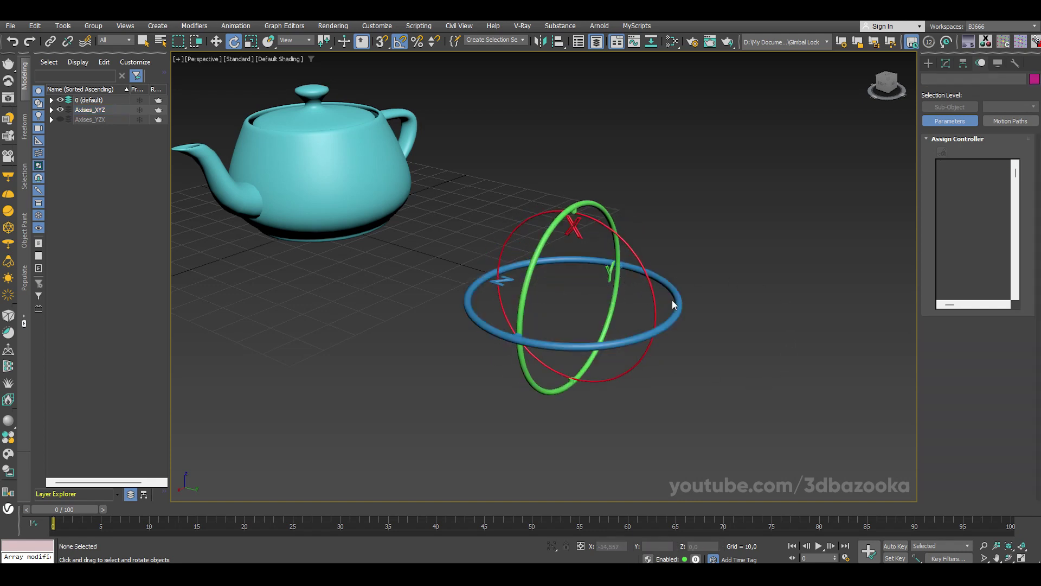
- Select the X, Y and Z axis labels in turn, then select the teapot
click(575, 227)
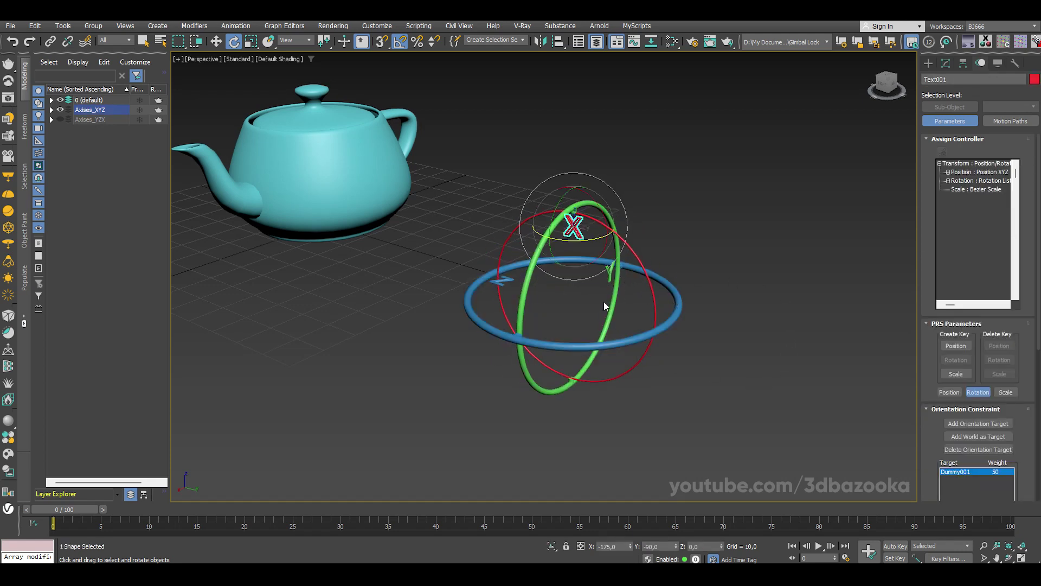
click(756, 260)
click(575, 228)
click(610, 274)
click(502, 280)
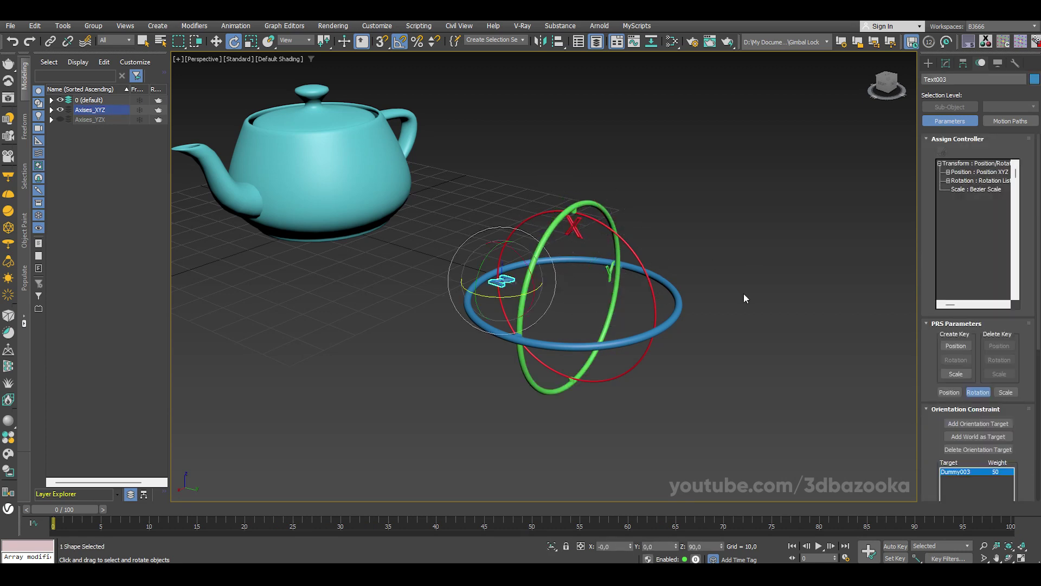
click(798, 223)
click(374, 161)
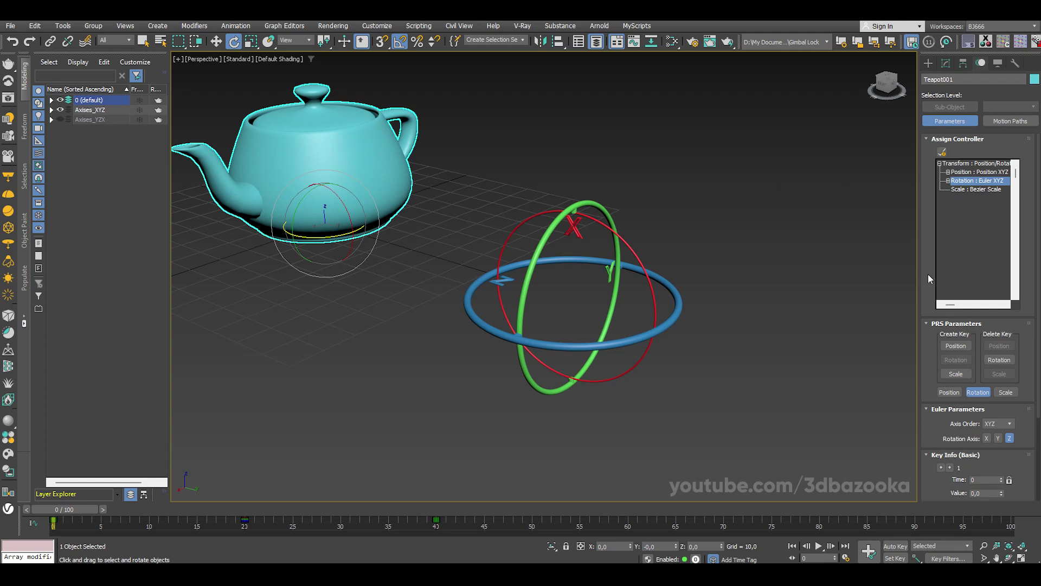
- Browse the teapot's position and rotation key settings and review the Euler axis order list
drag(969, 311, 973, 233)
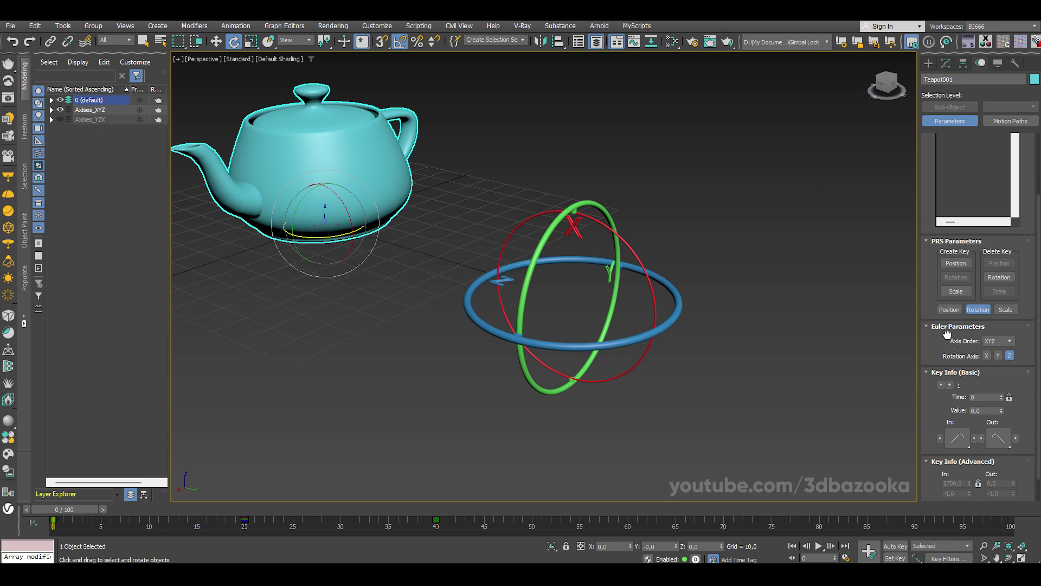
drag(947, 334, 955, 299)
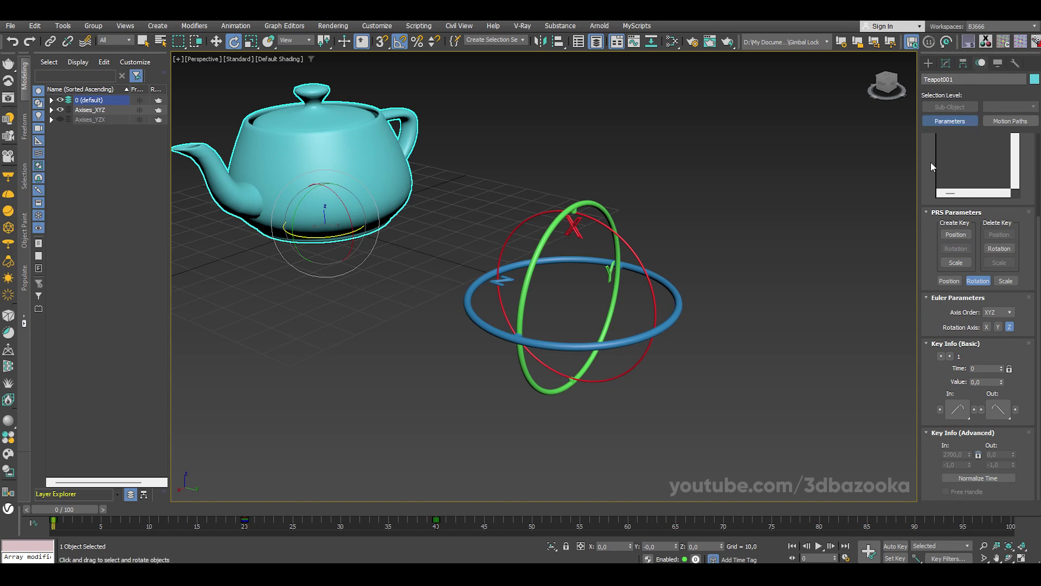
mouse_move(946, 165)
mouse_down()
mouse_move(946, 260)
mouse_move(946, 179)
mouse_up()
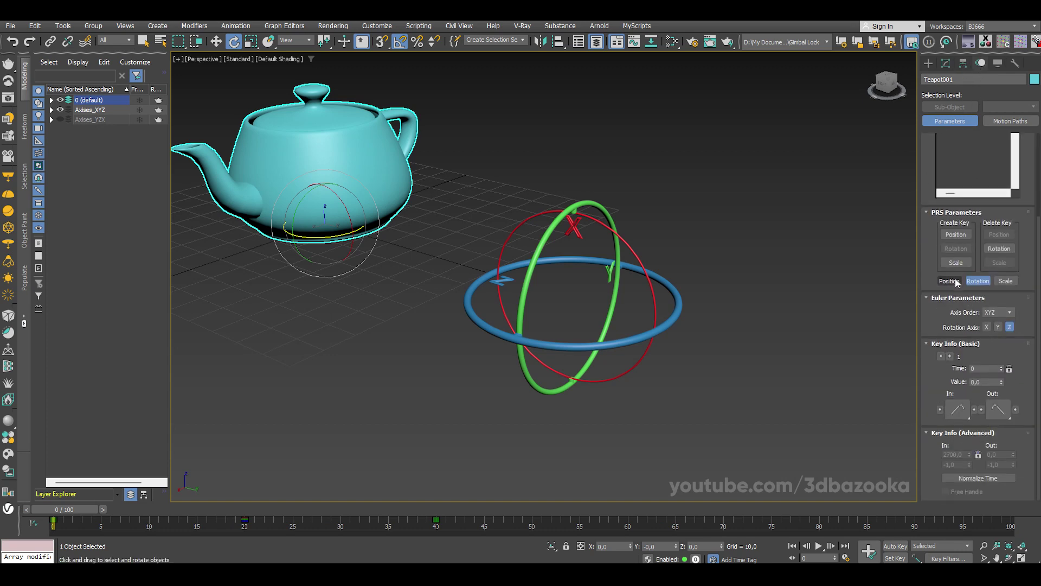
click(949, 295)
click(978, 294)
click(1009, 312)
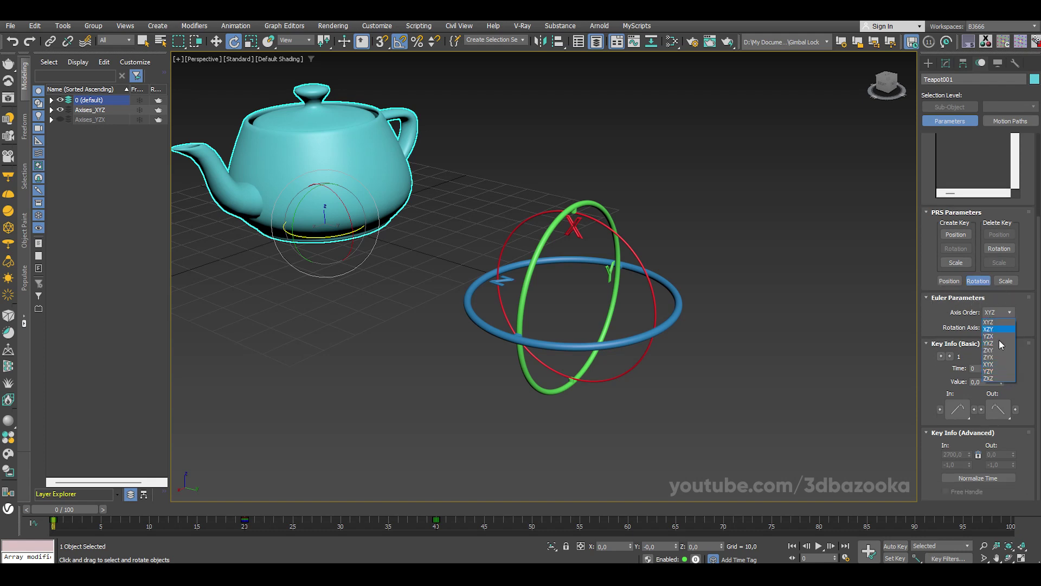
click(924, 319)
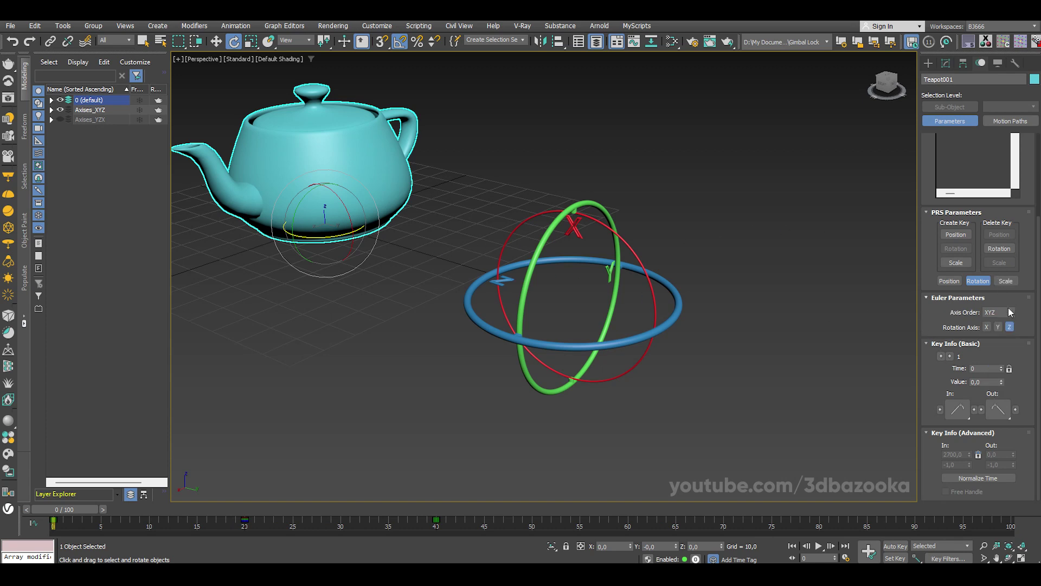
- Set the teapot's Euler axis order to YXZ, then to YZX
click(339, 152)
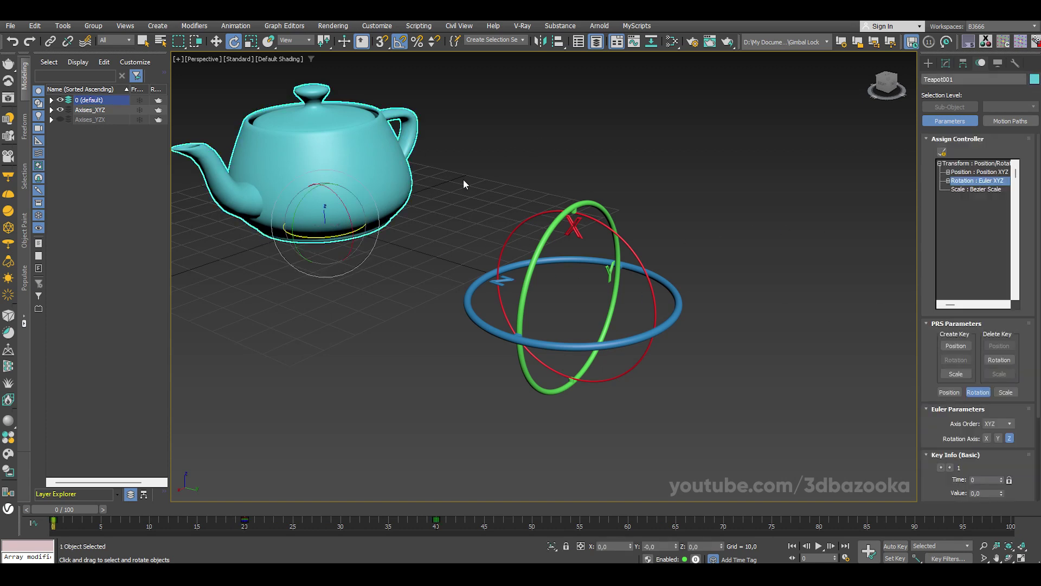
scroll(992, 326, down, 2)
scroll(997, 302, down, 2)
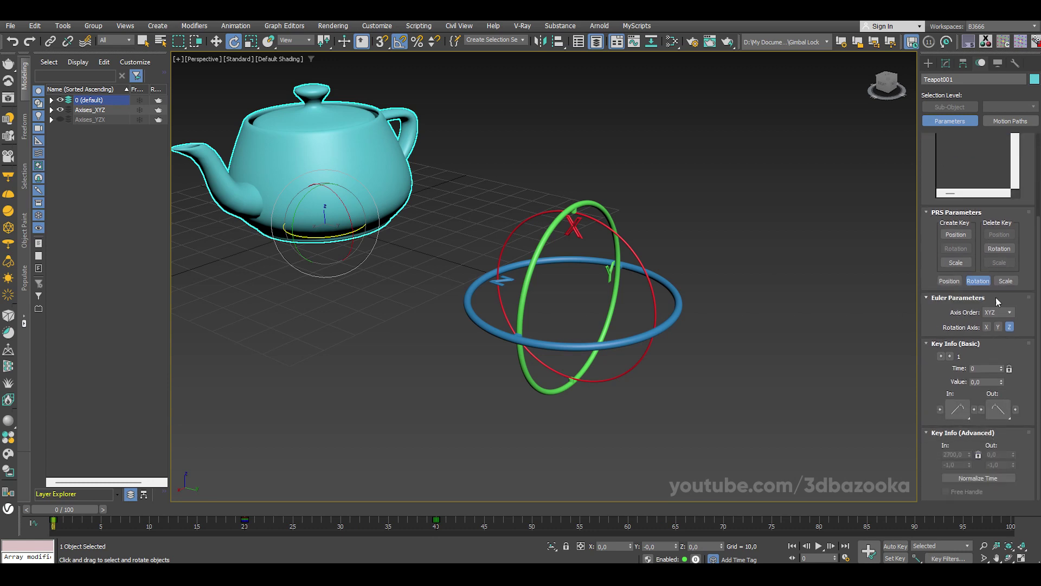
click(1012, 314)
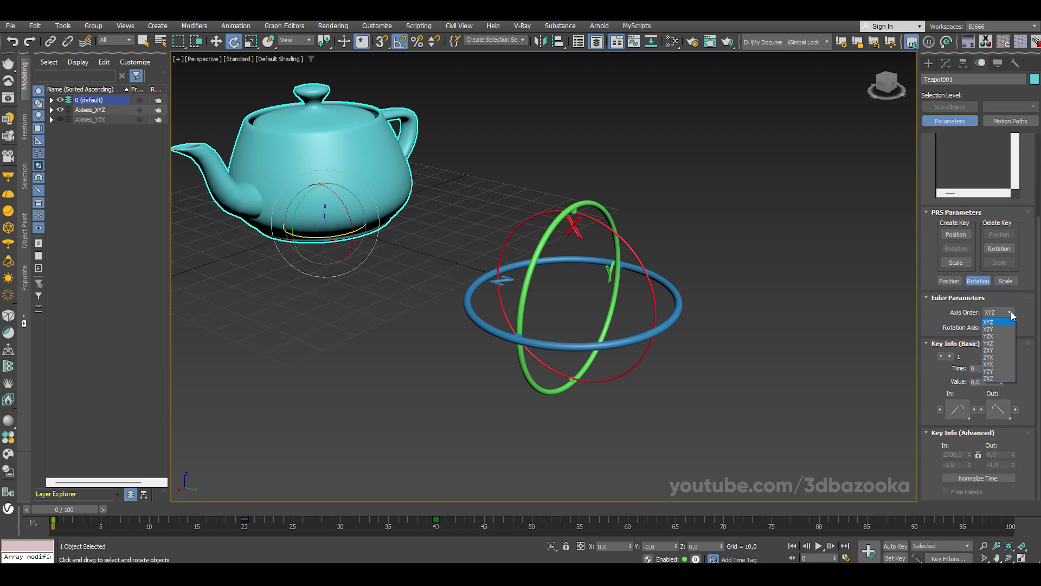
click(986, 344)
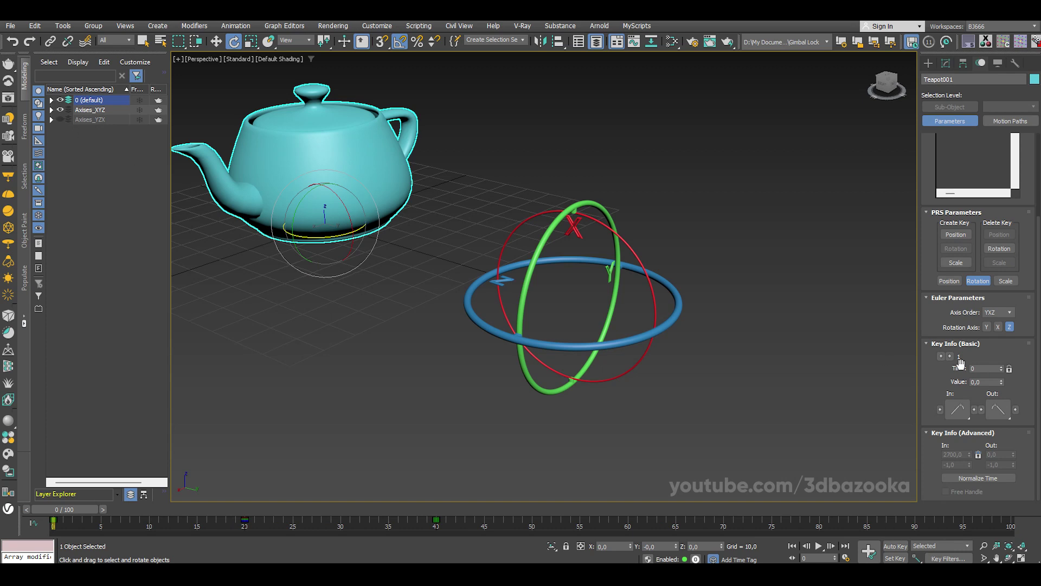
click(999, 315)
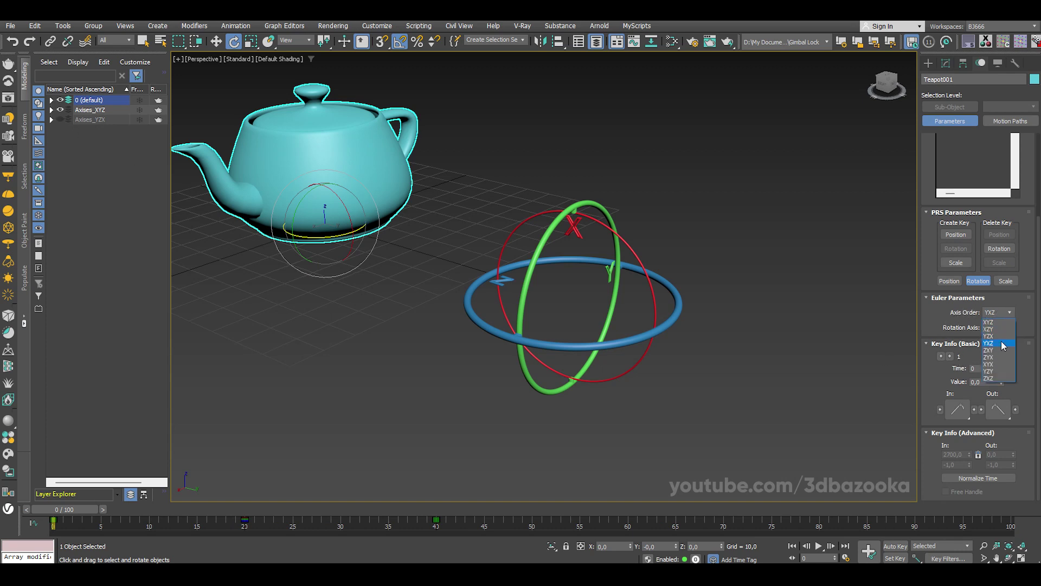
click(1001, 337)
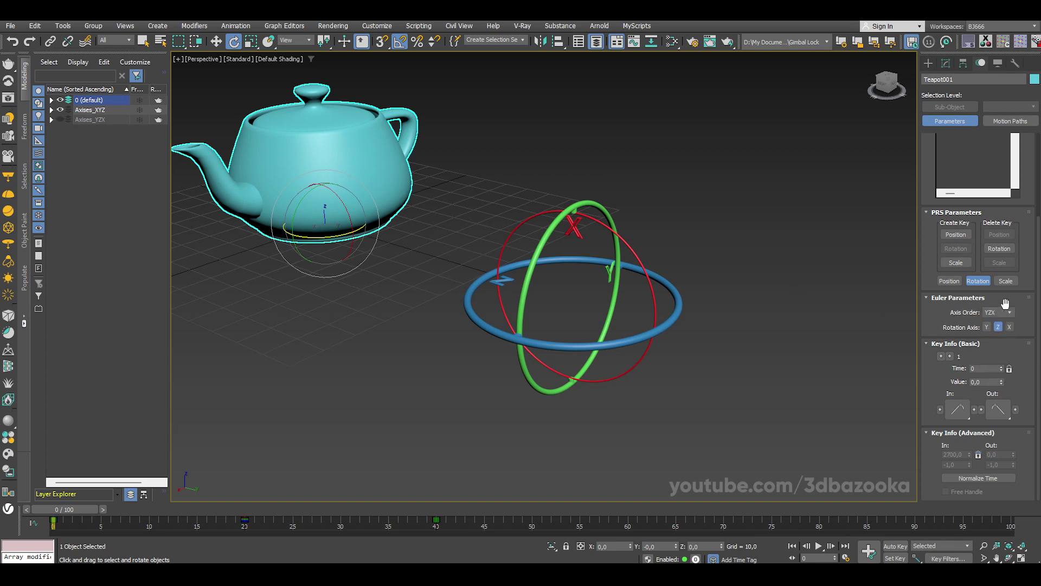
- Unhide the Axises_YZX layer and pan to show the YZX rig
click(61, 119)
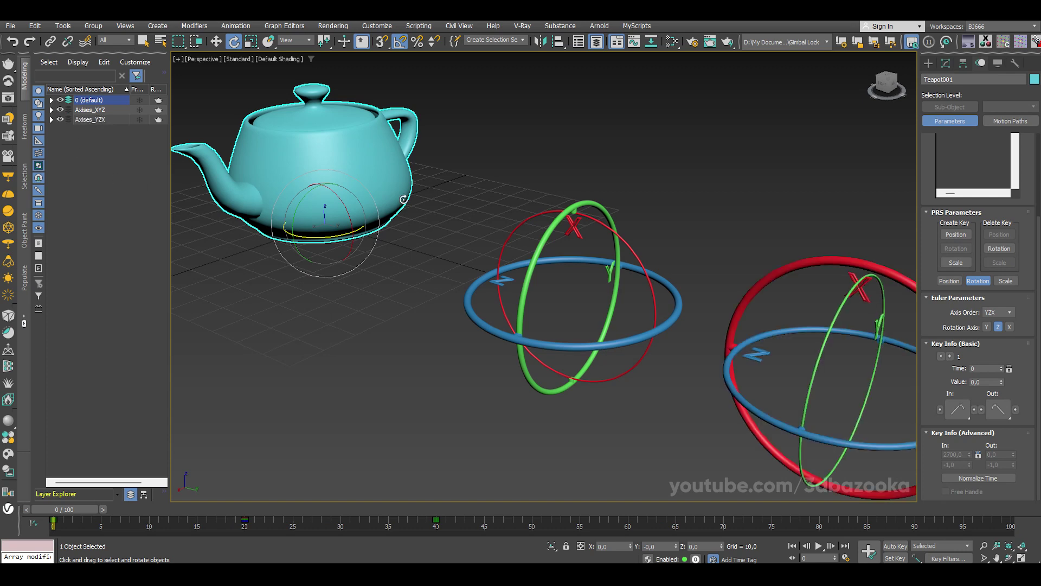
middle_drag(790, 326, 646, 269)
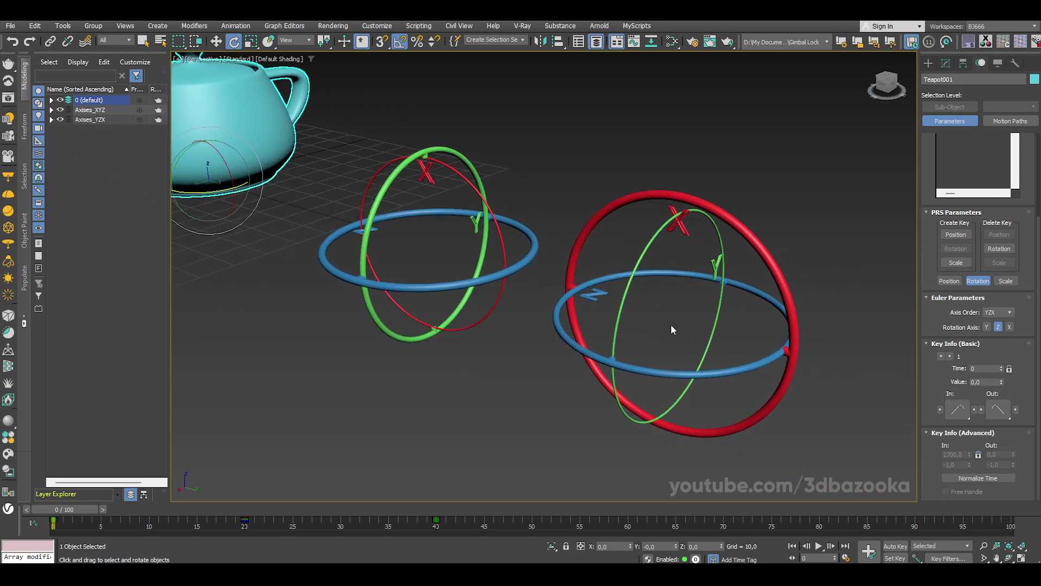
click(824, 173)
scroll(585, 162, down, 5)
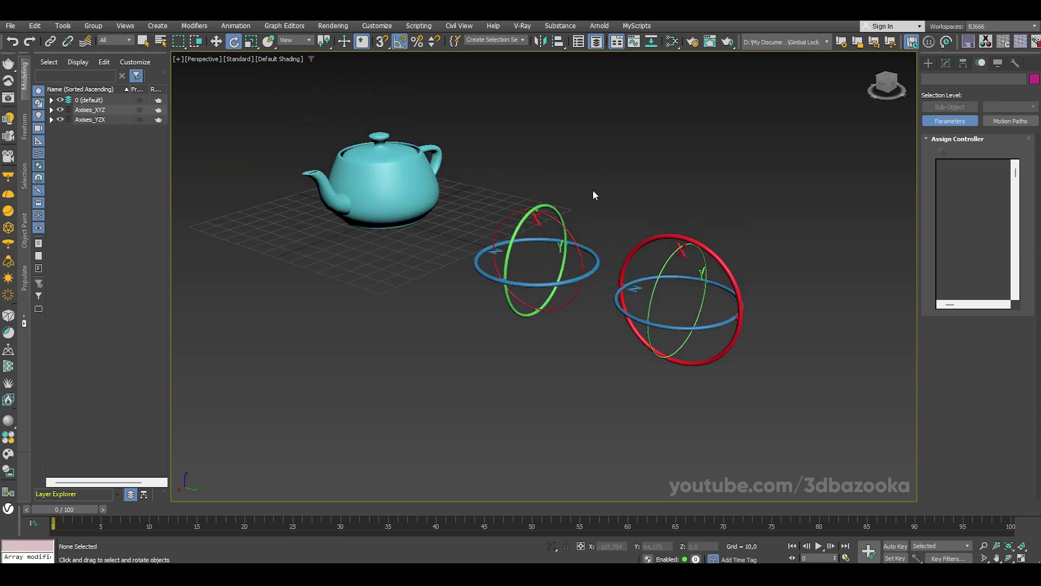
- Delete the teapot's existing animation with Delete Selected Animation
click(370, 169)
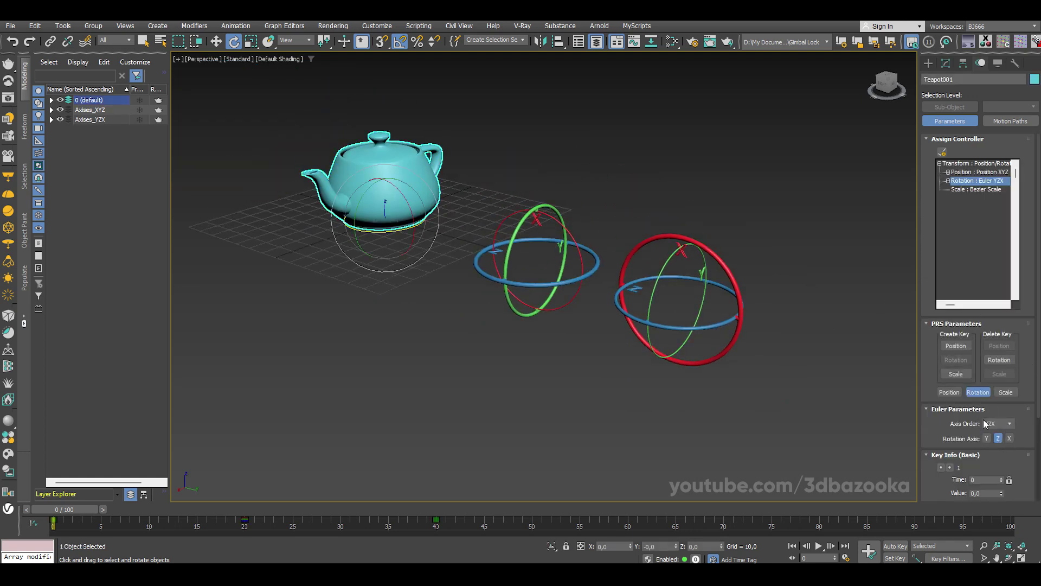
right_click(378, 177)
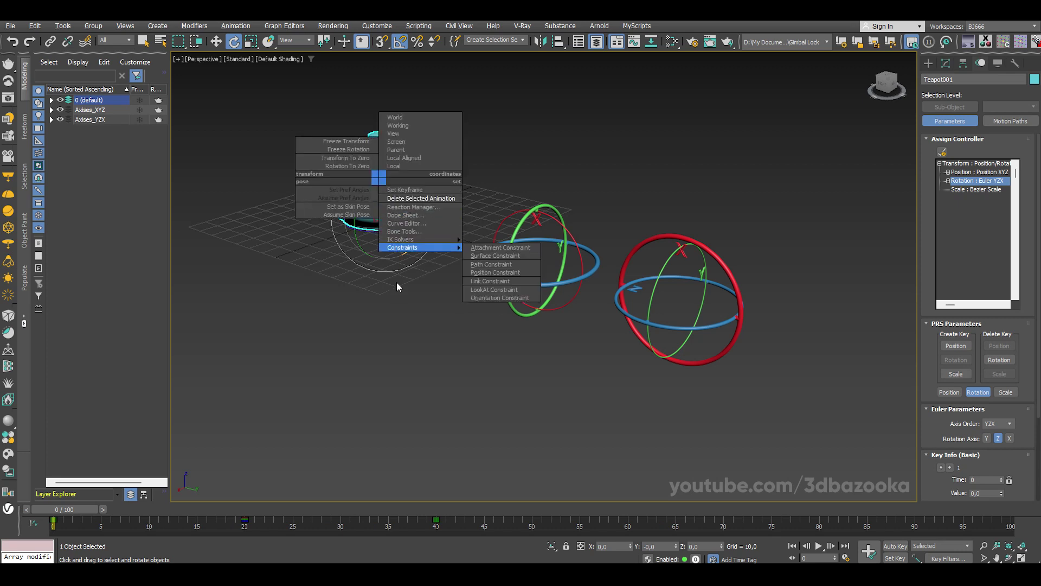
click(421, 198)
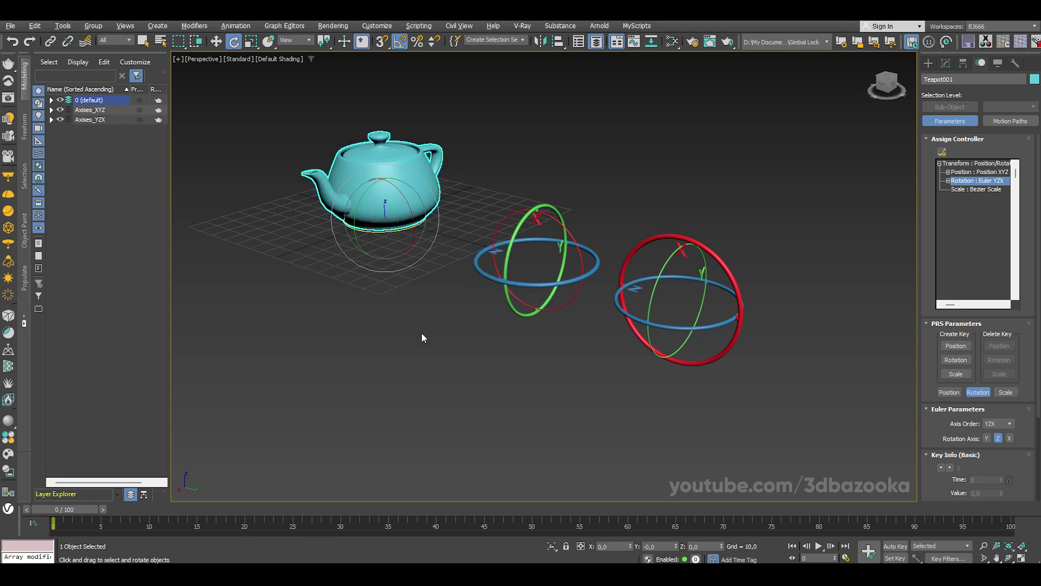
click(447, 347)
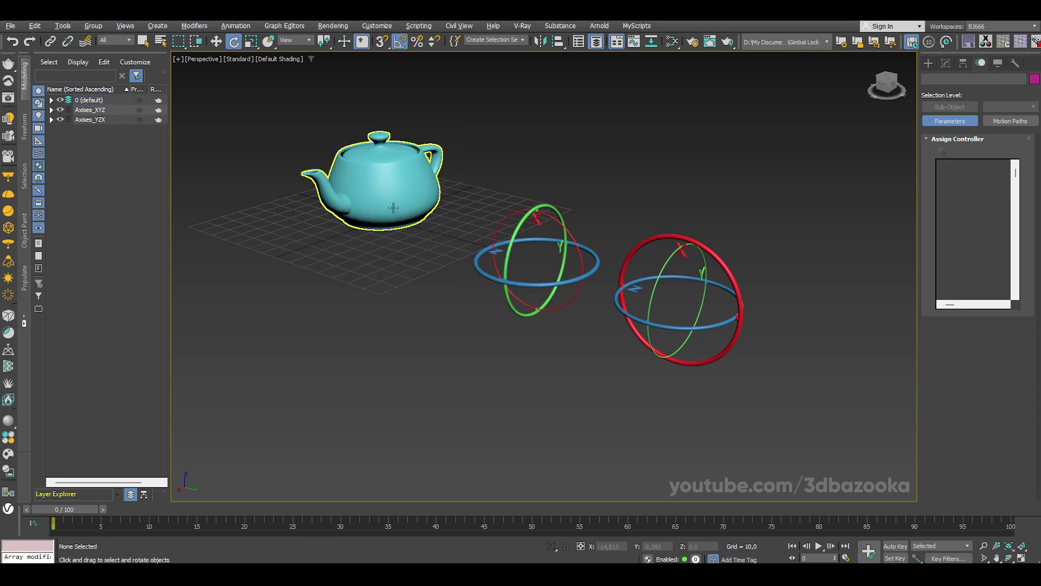
click(385, 179)
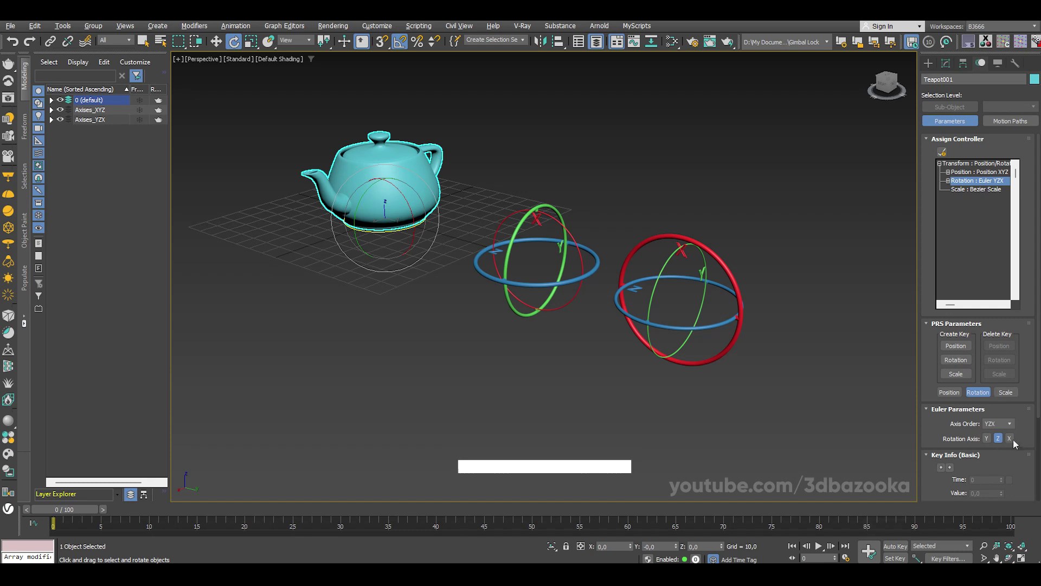
- With Auto Key, rotate the teapot 90° about Y at frame 20 and 90° about X at frame 40
click(895, 546)
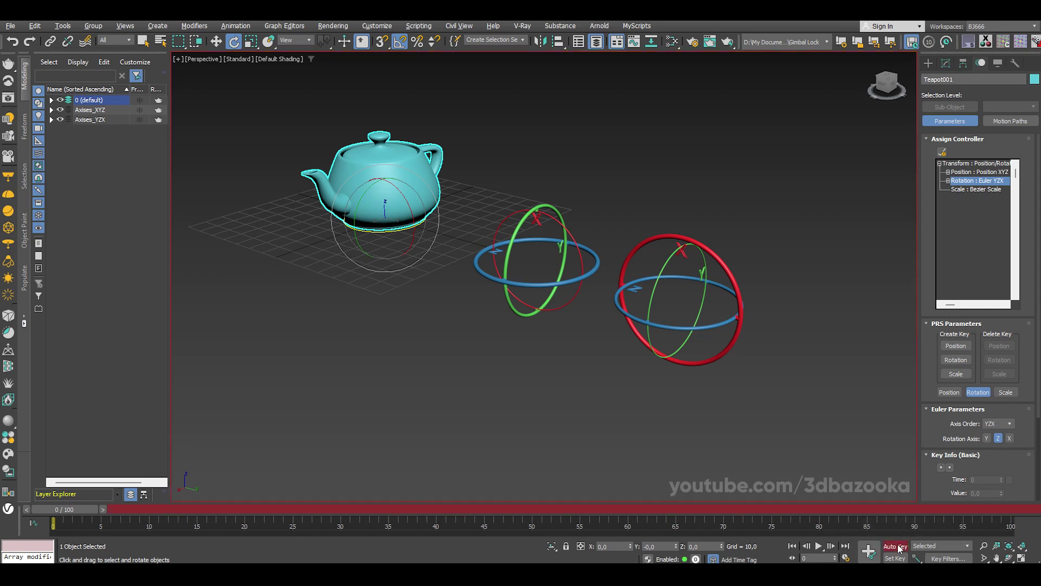
drag(73, 510, 249, 510)
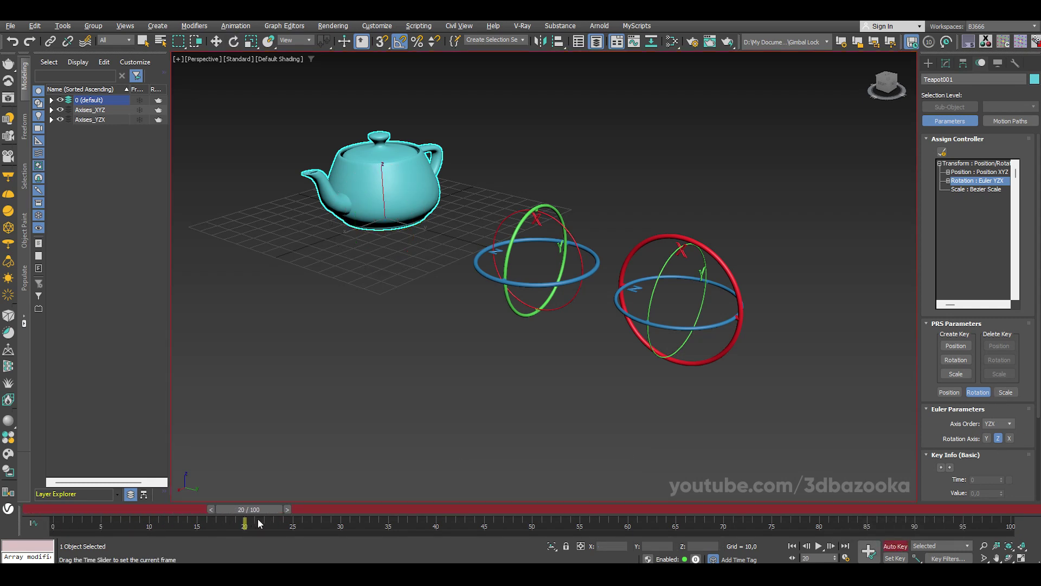
drag(344, 173, 345, 239)
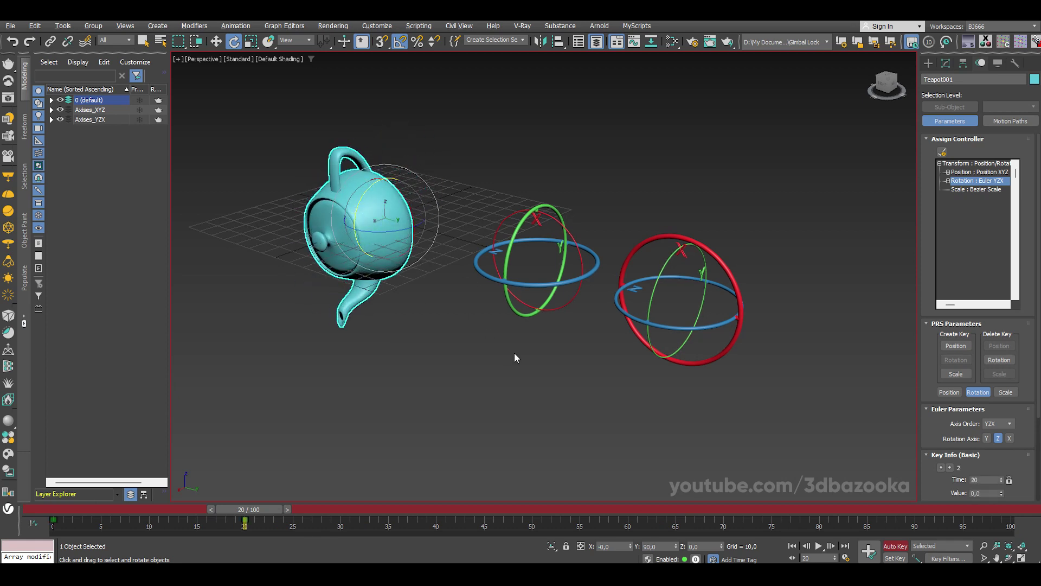
click(868, 550)
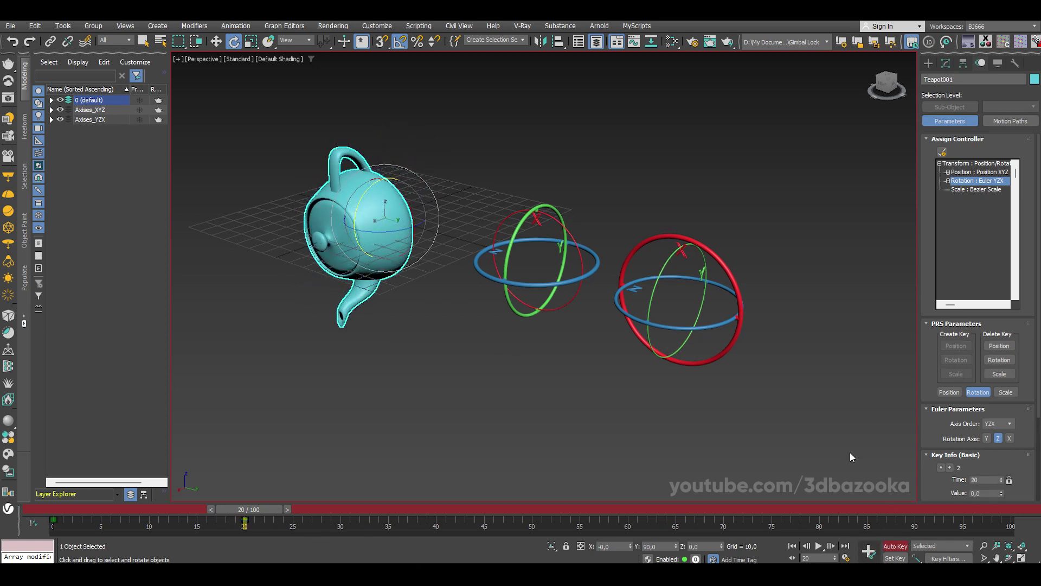
drag(260, 509, 438, 511)
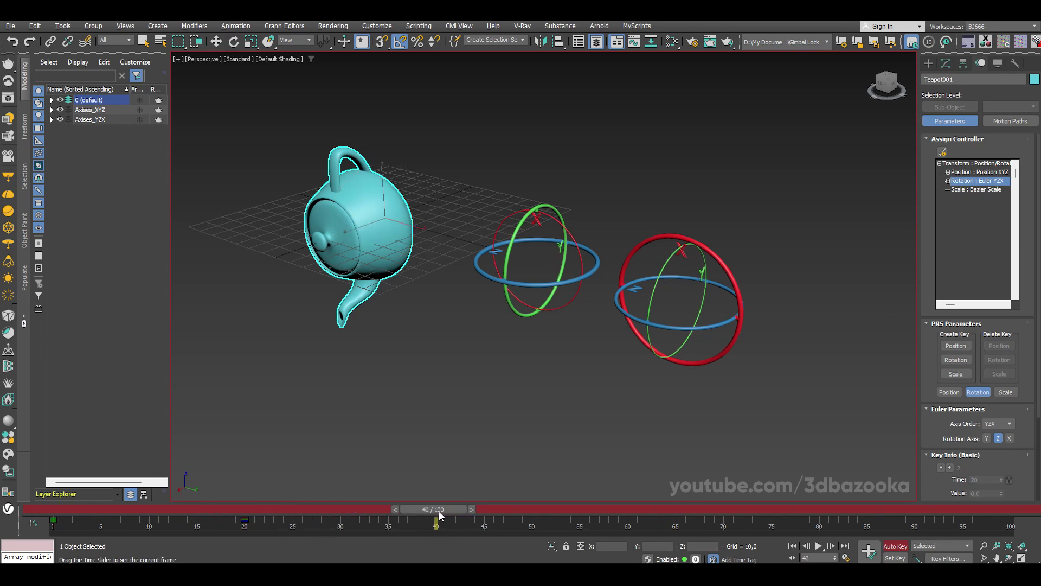
drag(409, 206, 454, 197)
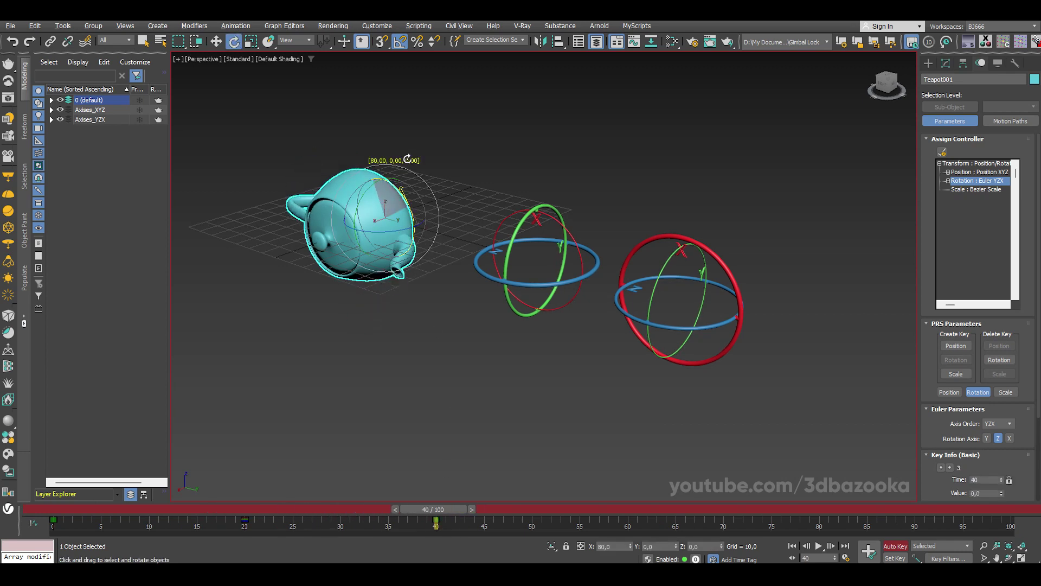
click(895, 545)
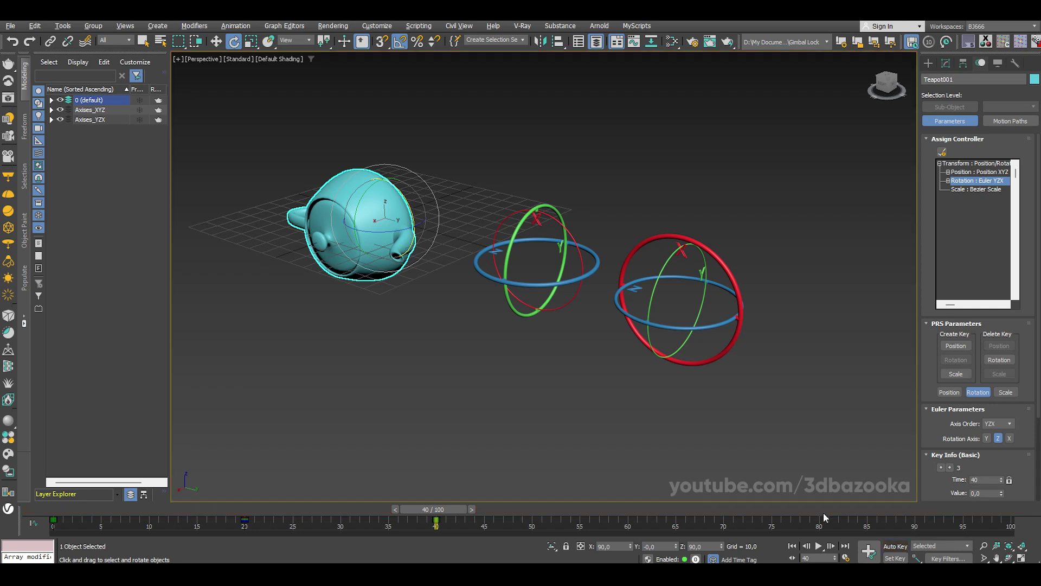
mouse_move(434, 509)
mouse_down()
mouse_move(61, 509)
mouse_move(479, 521)
mouse_move(60, 510)
mouse_up()
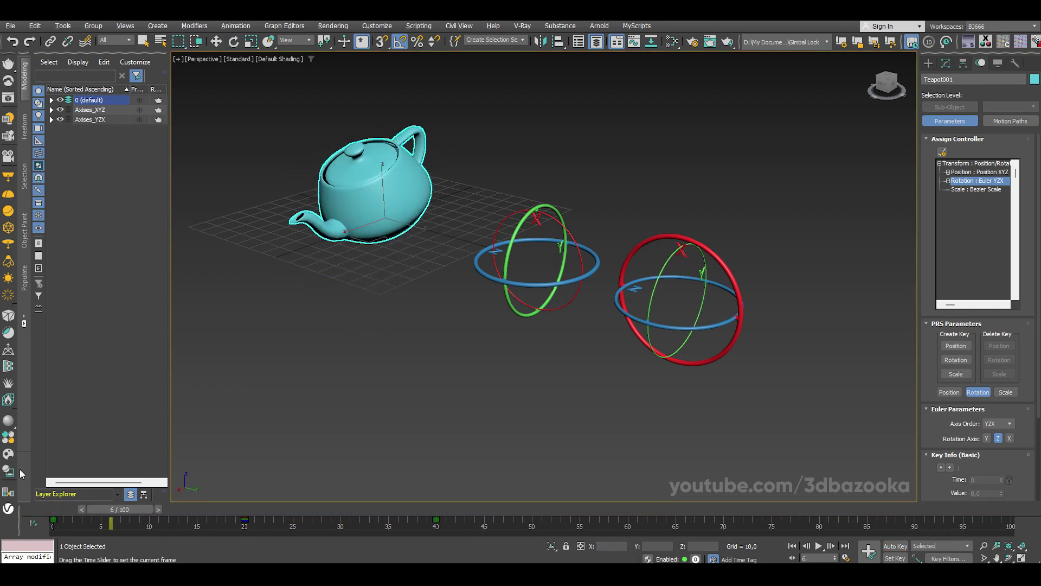
- Rotate the XYZ rig's green Y ring 90° about Y, then clear the selection
click(358, 380)
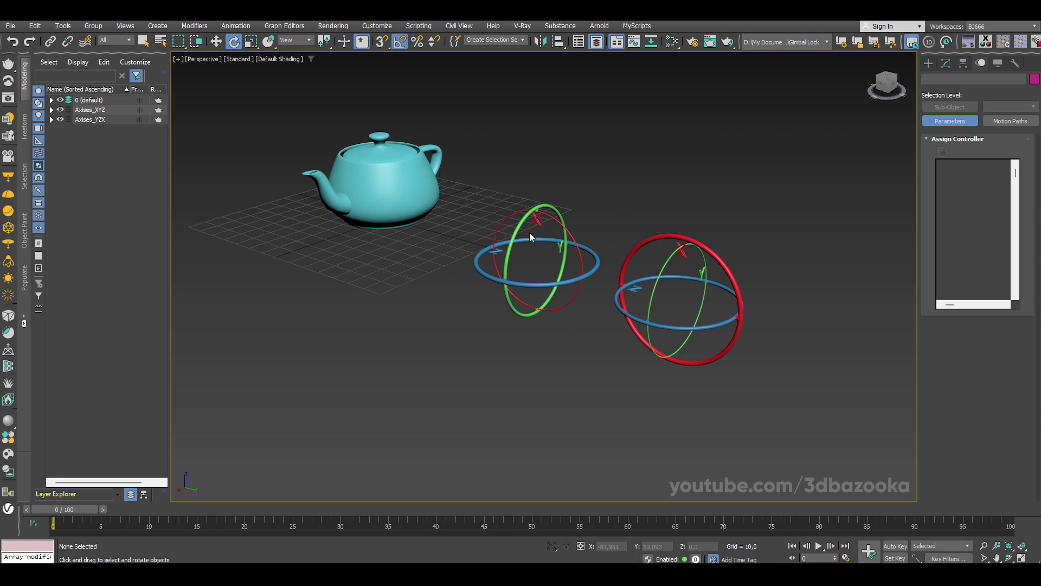
click(582, 269)
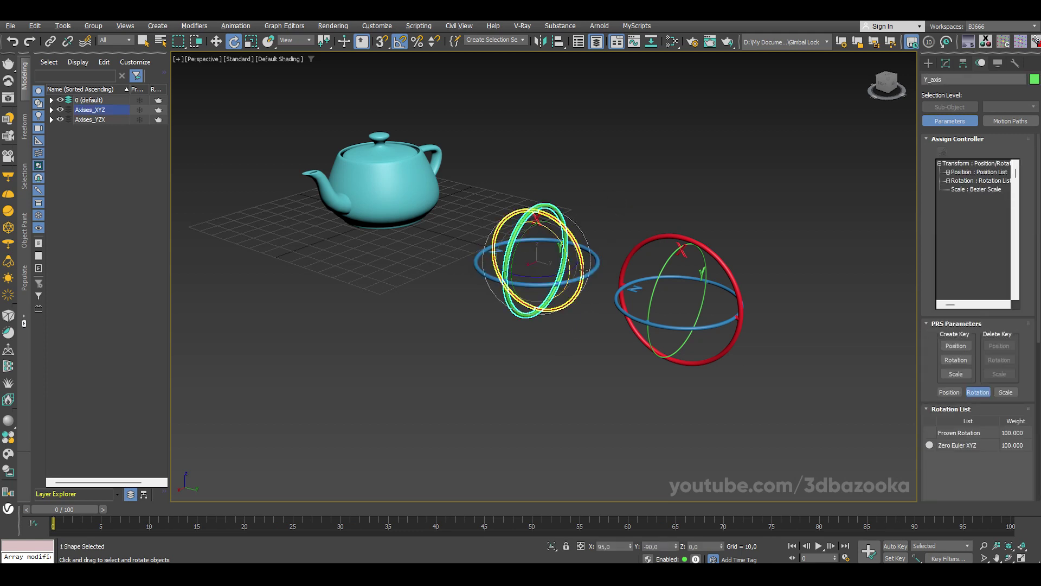
scroll(541, 312, up, 2)
scroll(633, 200, up, 2)
scroll(625, 201, up, 2)
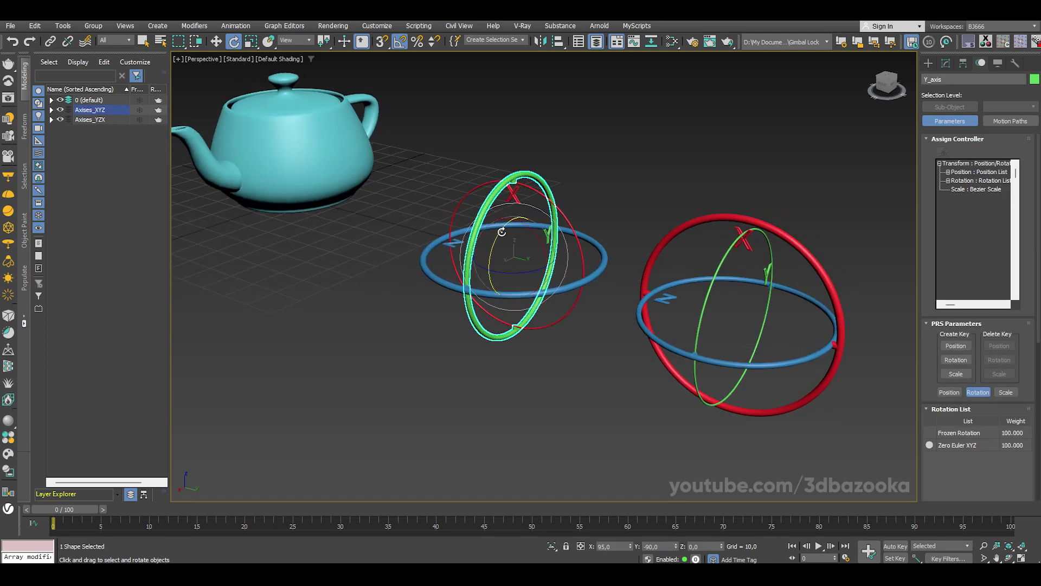
drag(502, 232, 491, 280)
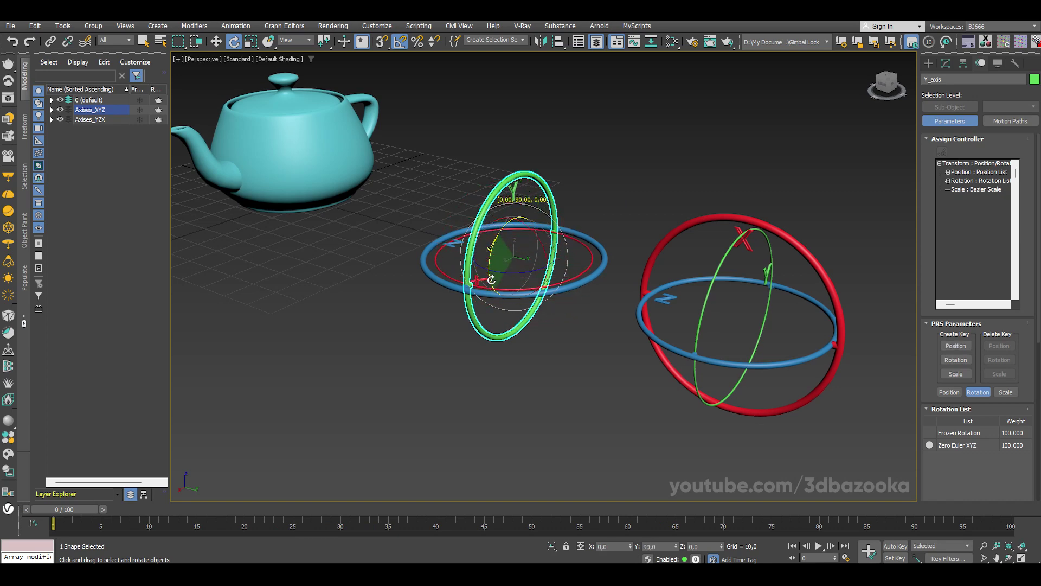
alt+middle_drag(669, 245, 441, 236)
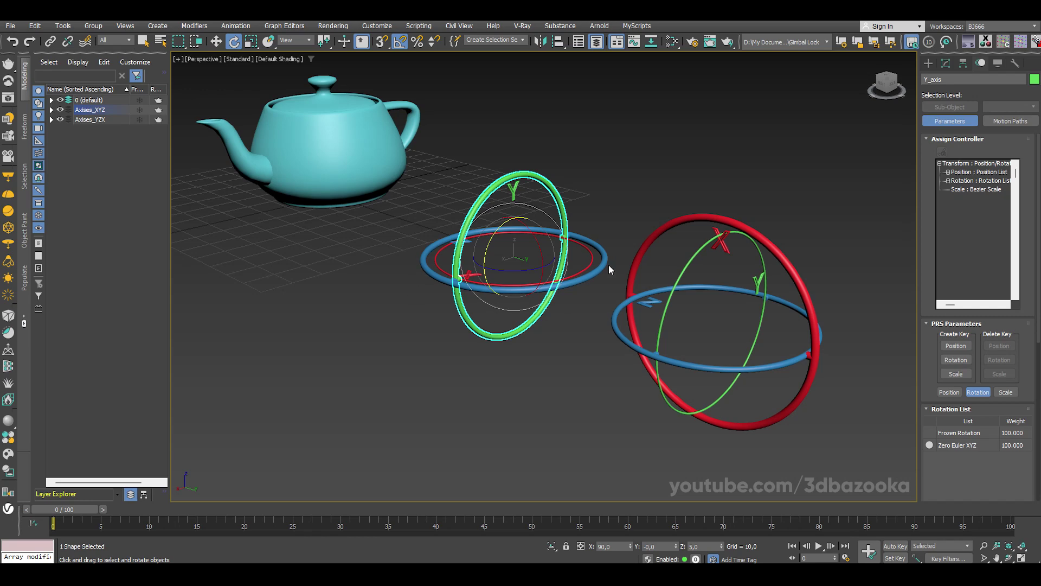
alt+middle_drag(535, 255, 623, 179)
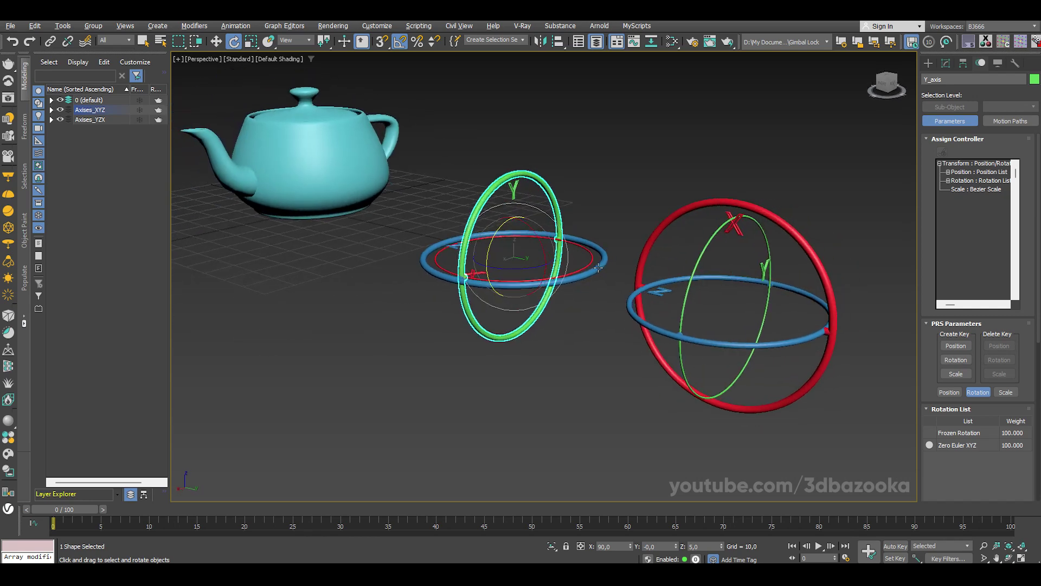
click(620, 159)
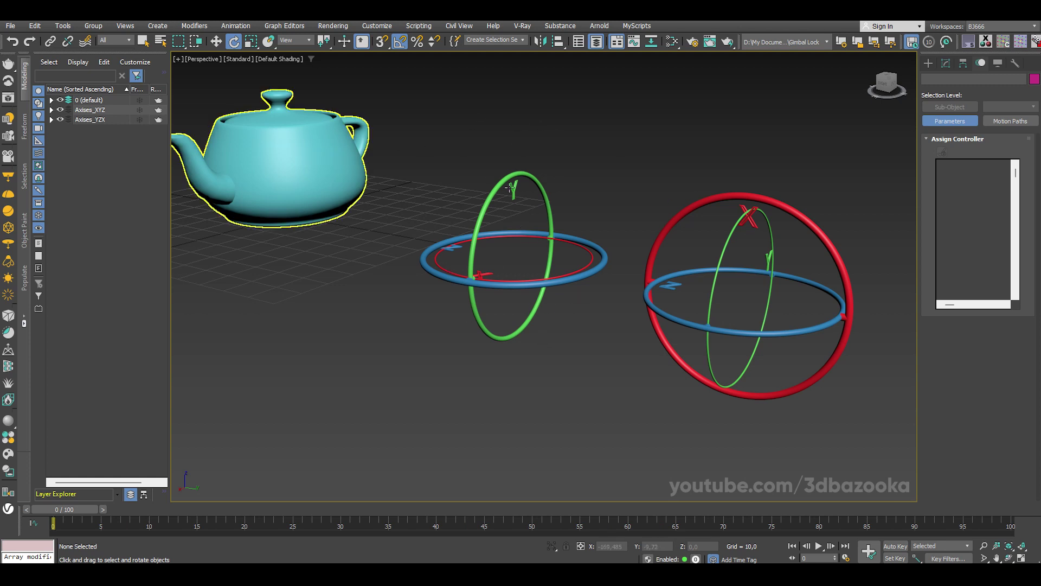
middle_drag(510, 152, 561, 193)
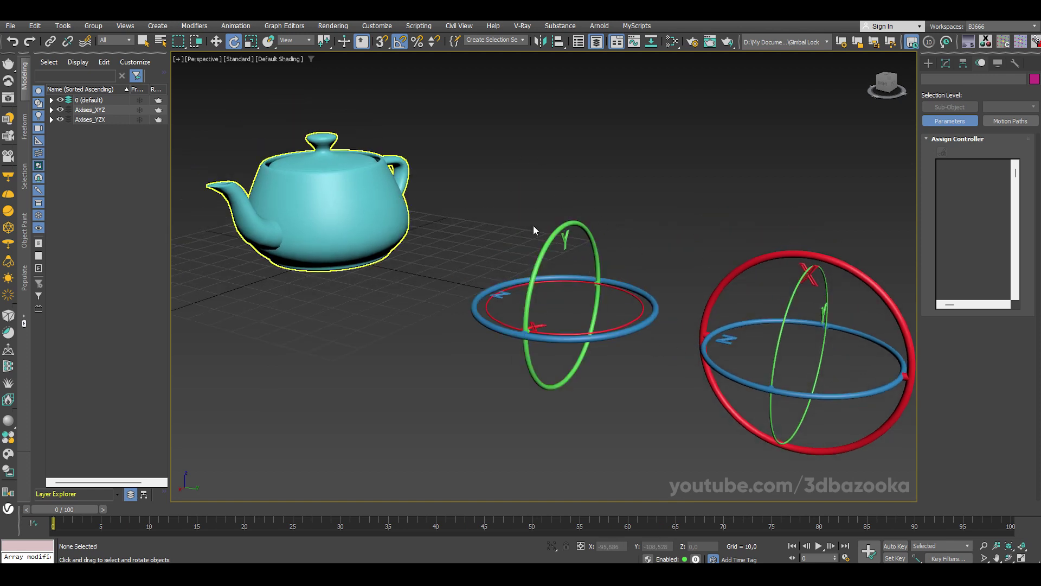
middle_drag(548, 232, 528, 230)
middle_drag(723, 216, 620, 203)
click(623, 238)
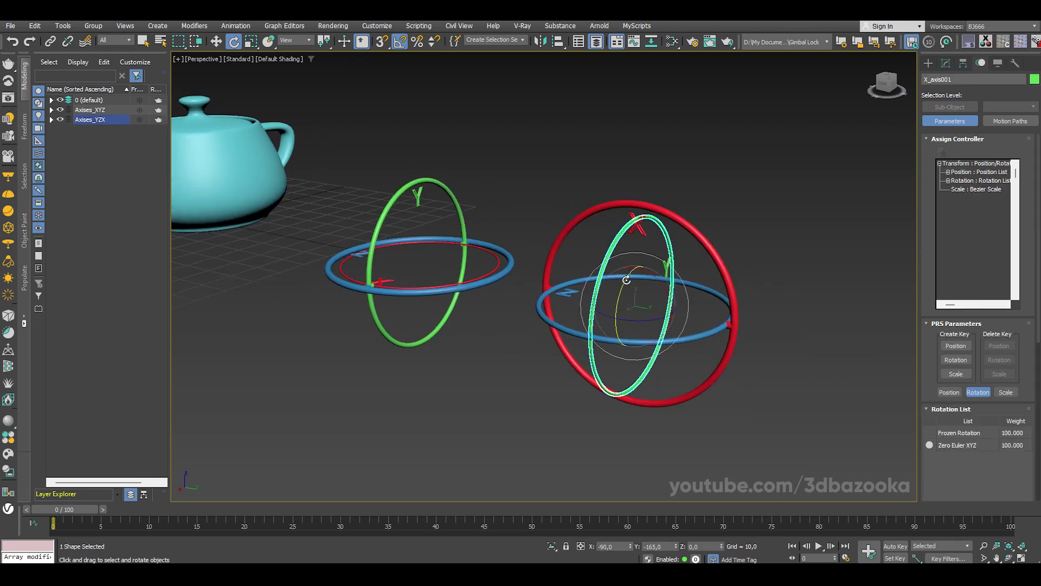
drag(625, 279, 603, 319)
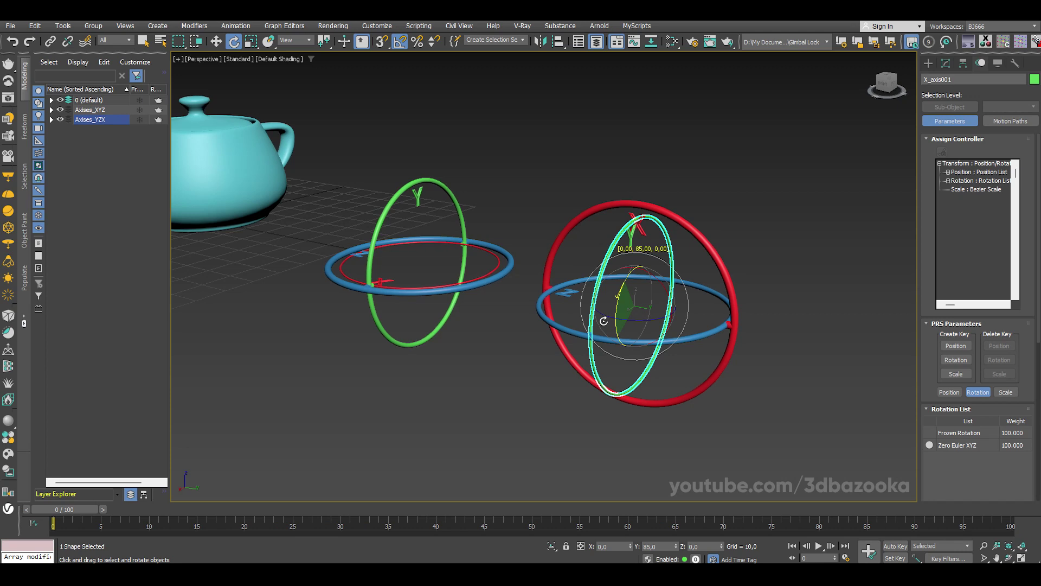
drag(604, 321, 604, 322)
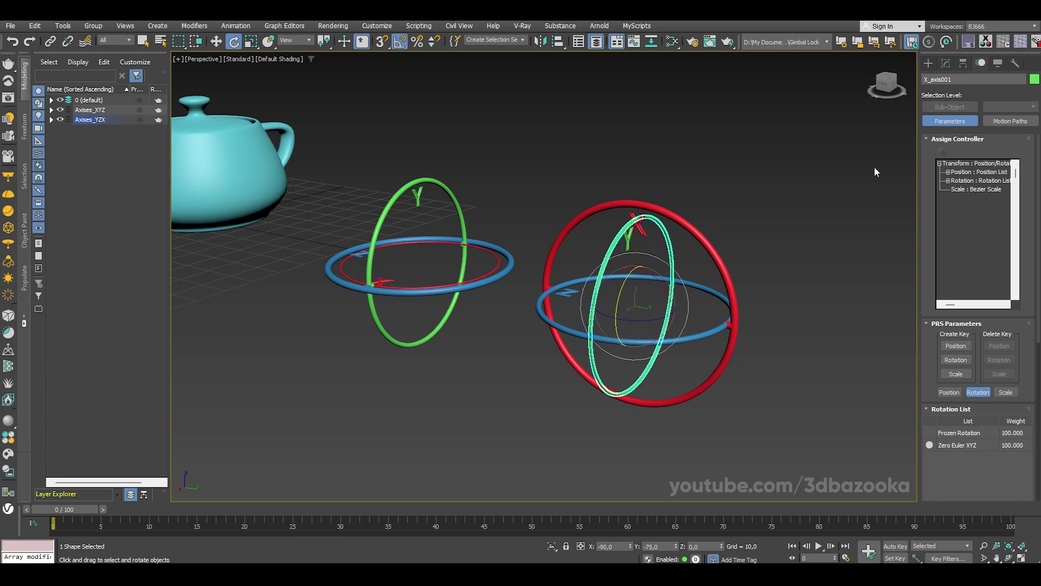
click(723, 250)
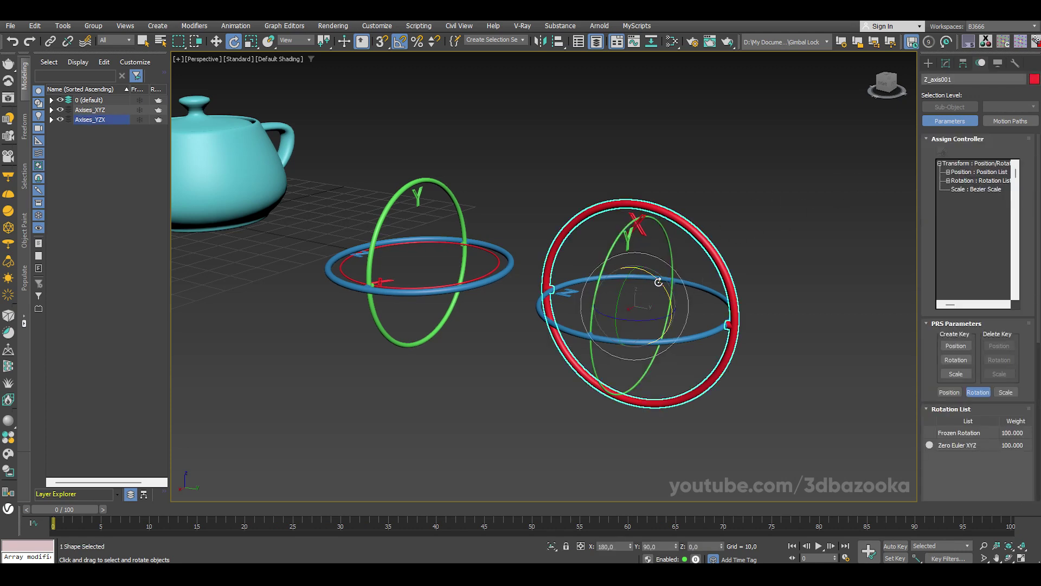
drag(659, 282, 698, 310)
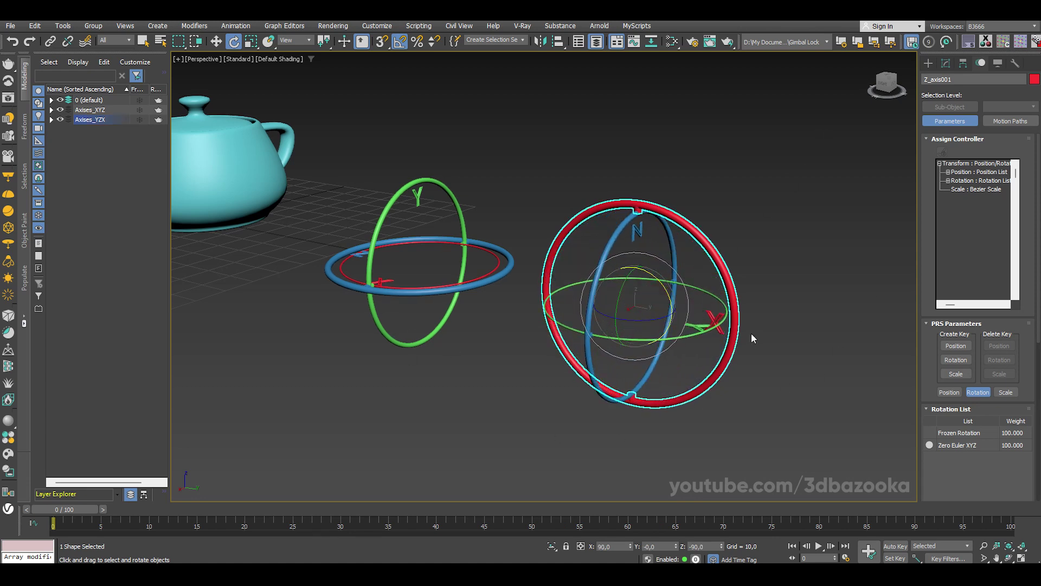
middle_drag(343, 189, 506, 205)
drag(60, 521, 258, 513)
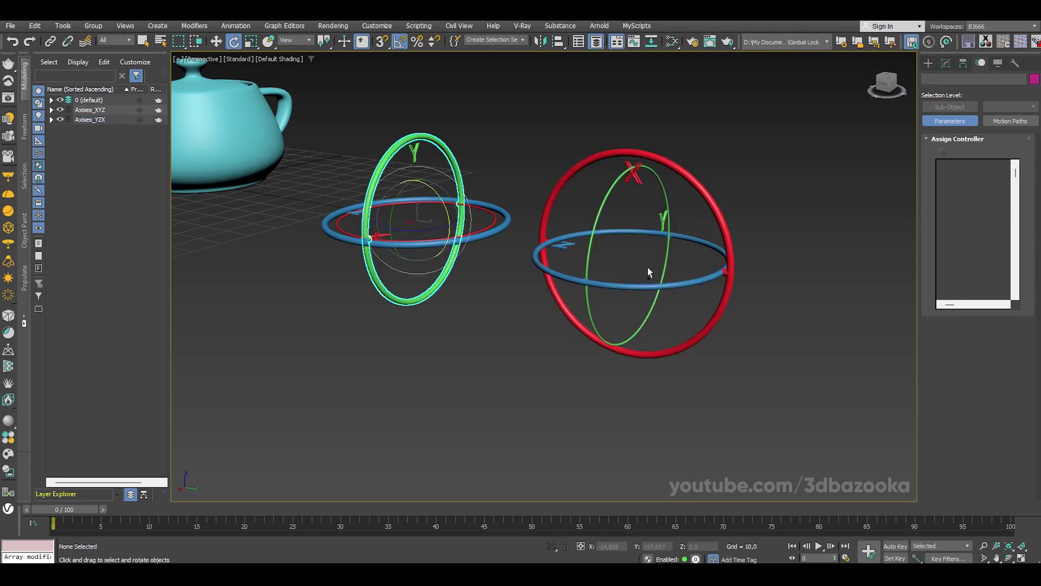
- Select the teapot and zoom in close on it
click(622, 273)
scroll(382, 265, down, 2)
scroll(382, 266, down, 2)
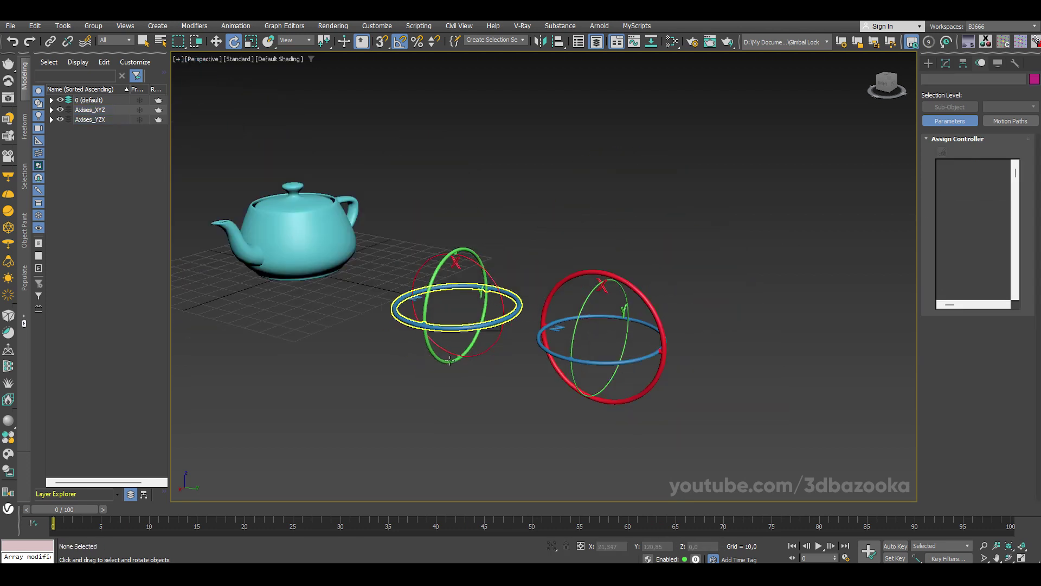
scroll(382, 266, down, 2)
click(382, 264)
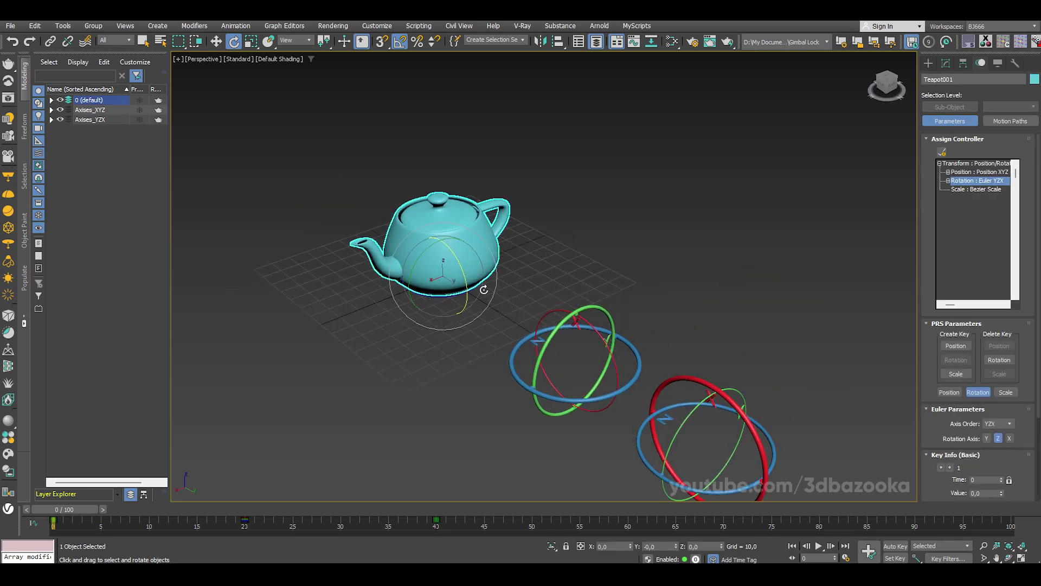
alt+middle_drag(681, 347, 534, 274)
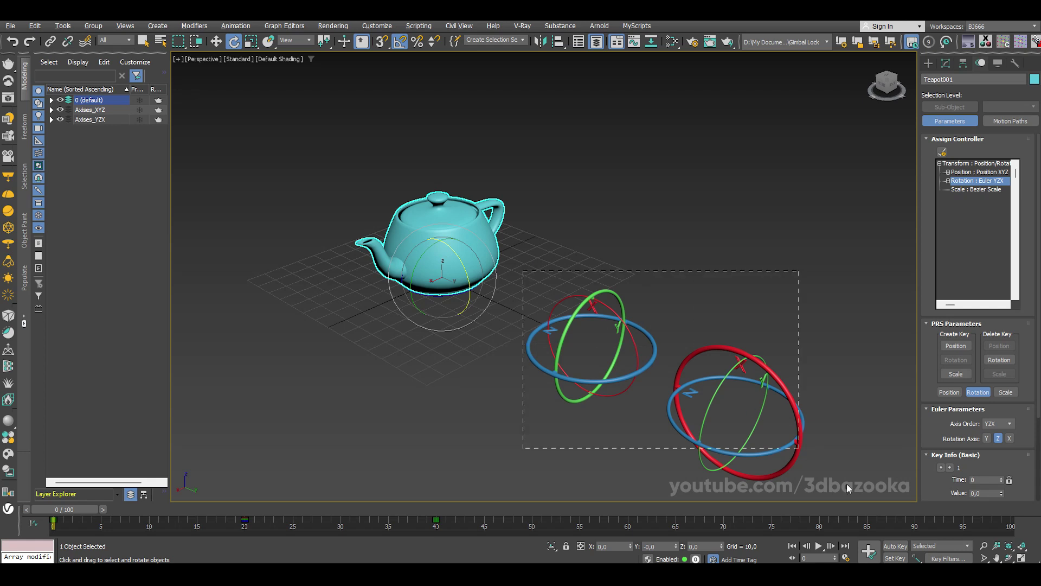
drag(849, 488, 830, 293)
- Change the teapot's Euler axis order from YZX to XYZ
click(428, 251)
scroll(429, 251, up, 5)
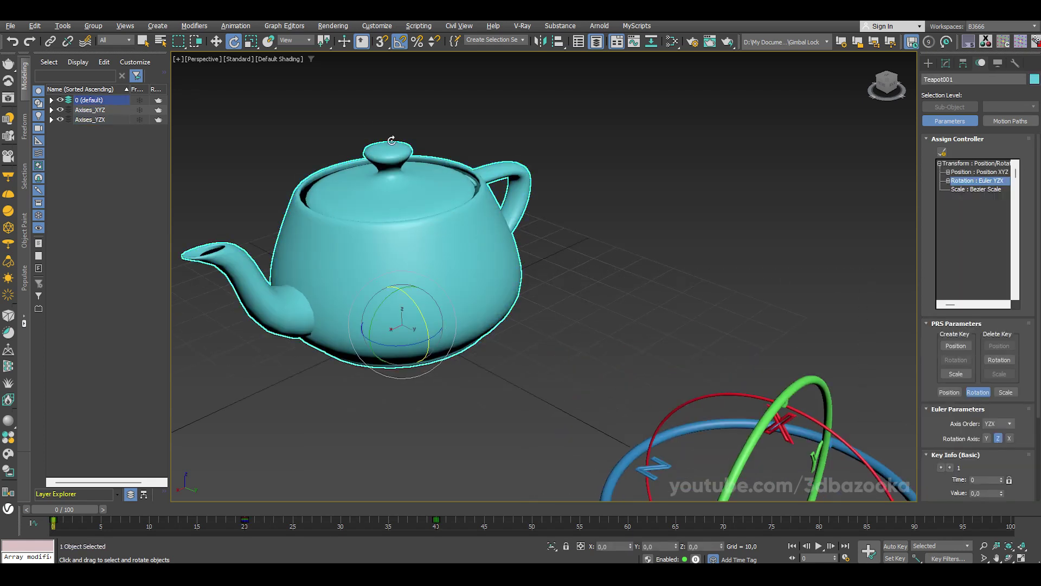
click(1003, 424)
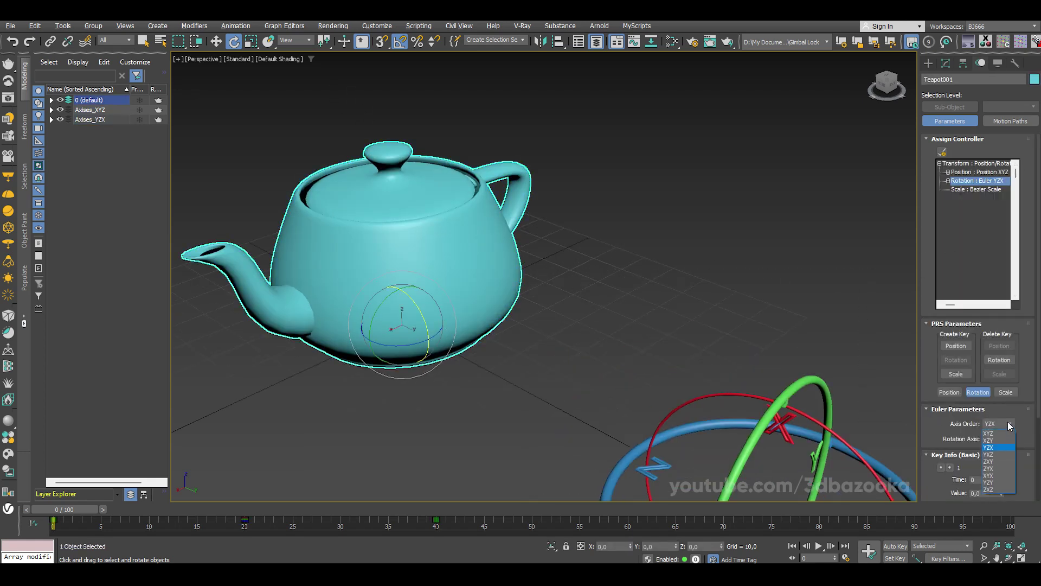
click(993, 434)
middle_drag(590, 271, 518, 344)
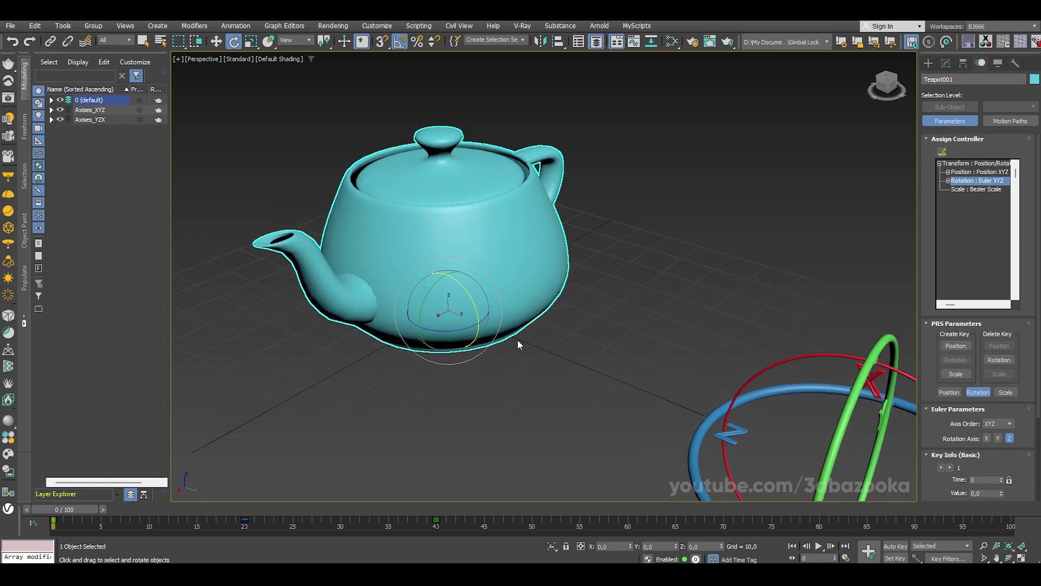
click(292, 41)
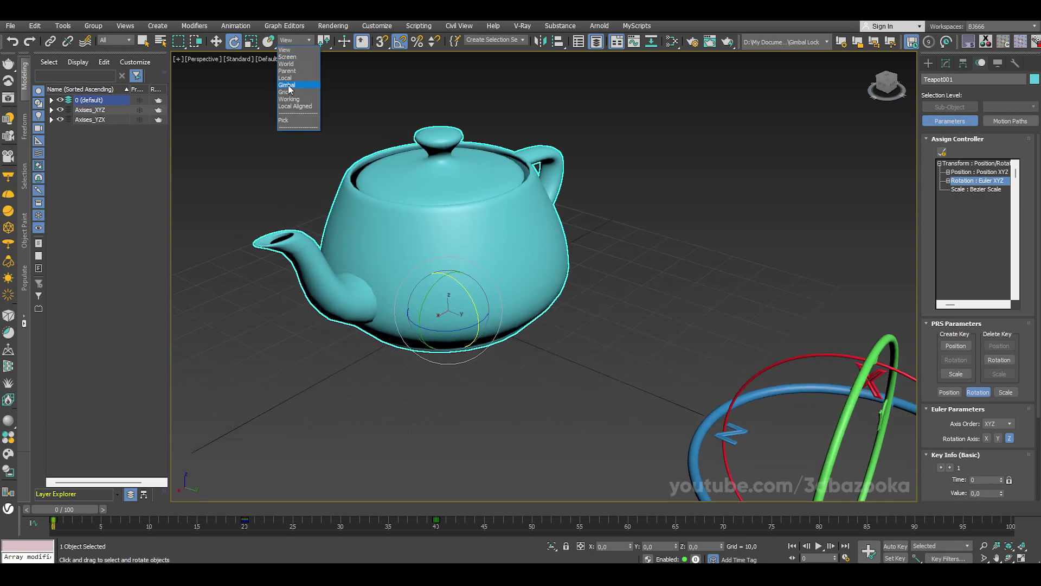
- Switch to the Gimbal coordinate system, trial-rotate the teapot 90° about Y, then undo
click(290, 93)
scroll(473, 347, up, 2)
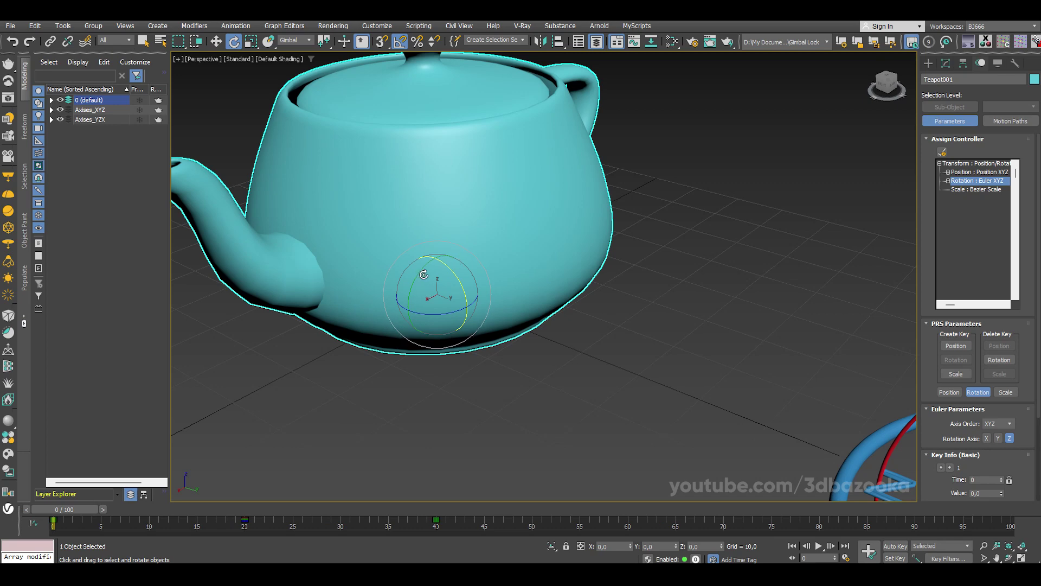
drag(424, 274, 405, 298)
drag(404, 310, 407, 323)
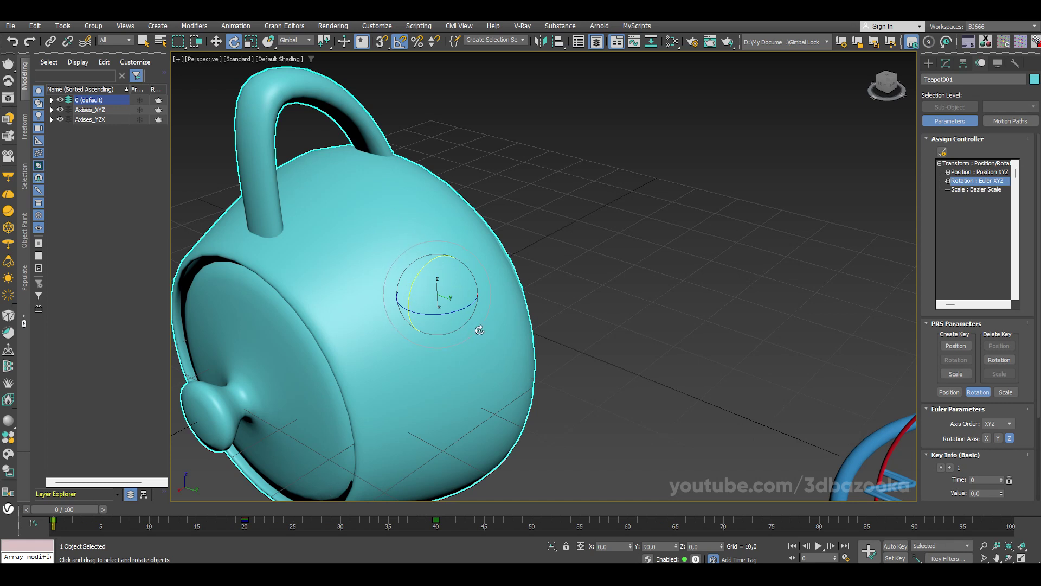
key(ctrl+z)
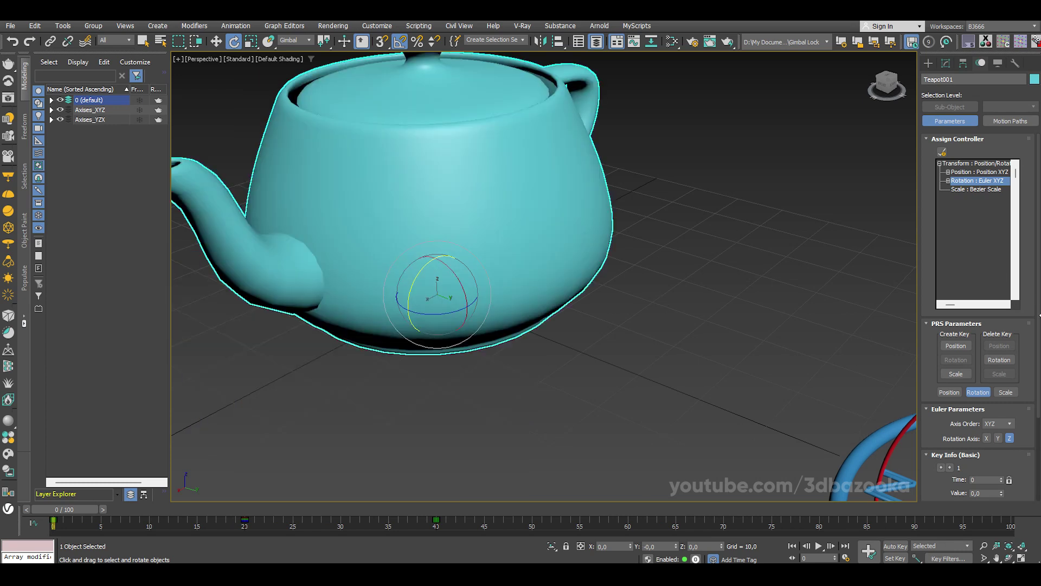
- Set the teapot's axis order back to YZX and tip it over about Y
click(998, 424)
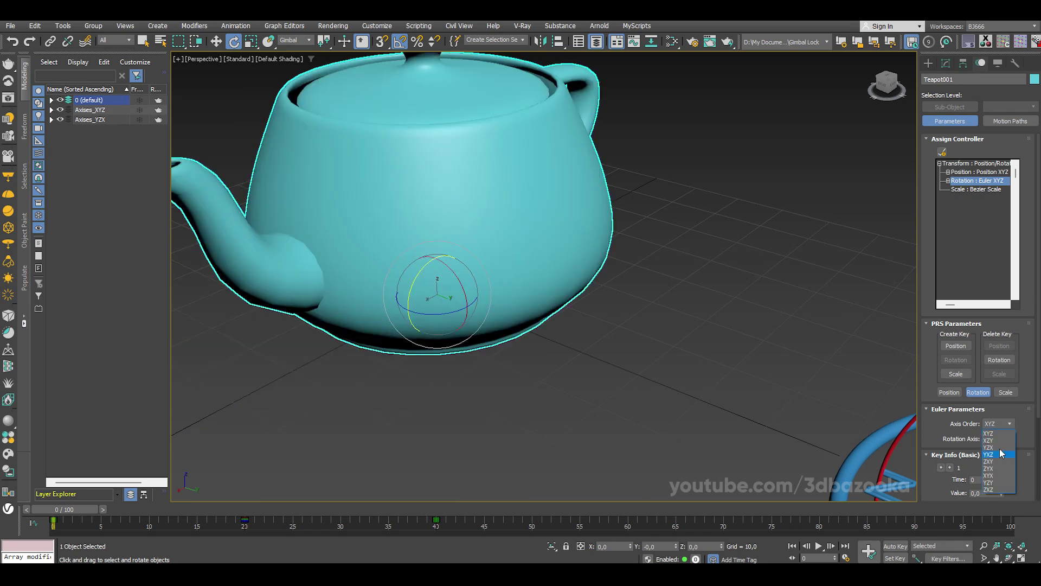
click(1000, 449)
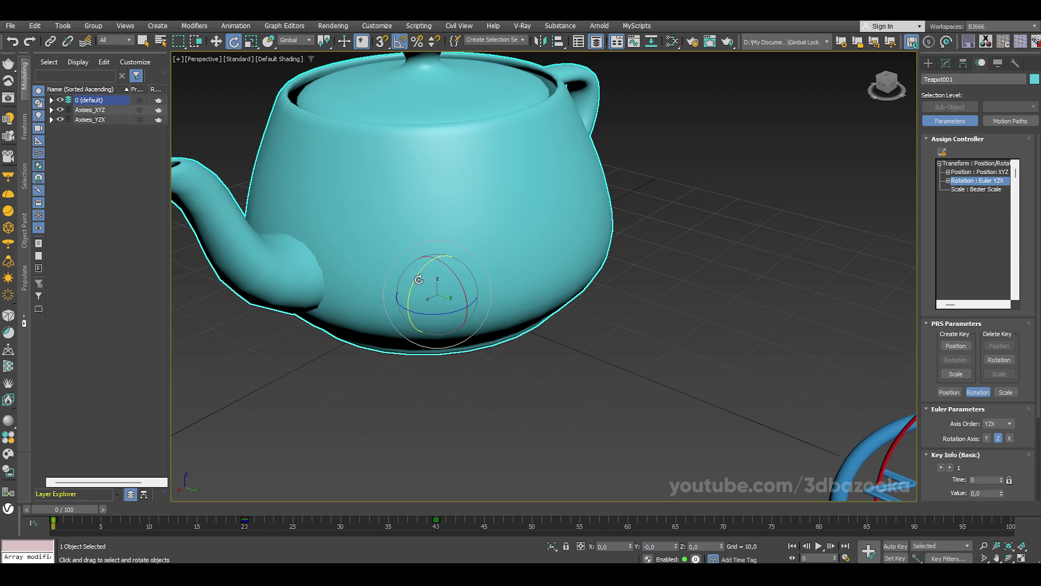
mouse_move(418, 279)
mouse_down()
mouse_move(401, 326)
mouse_move(475, 318)
mouse_move(458, 201)
mouse_up()
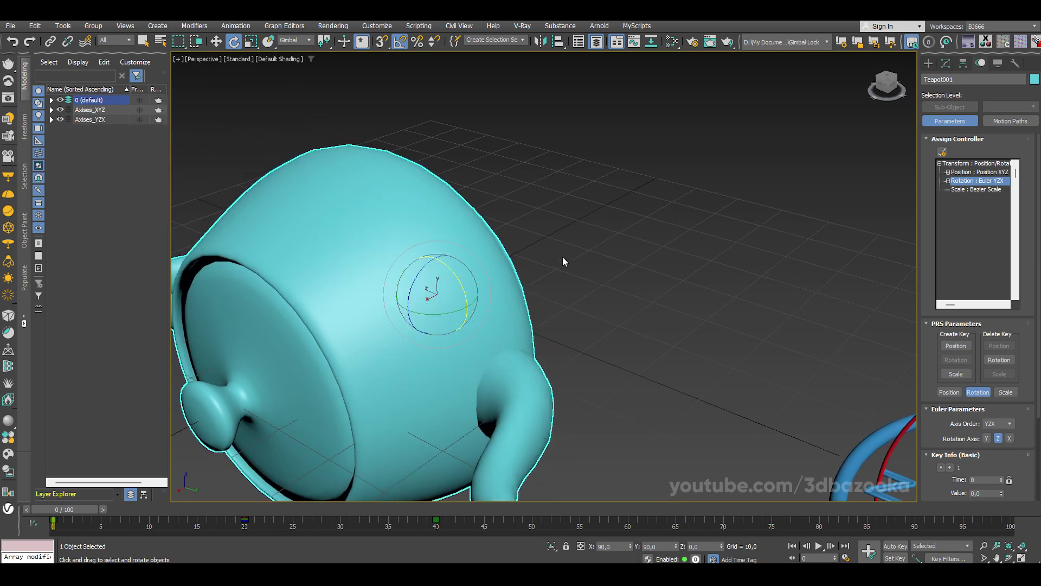
scroll(550, 255, down, 6)
scroll(609, 214, down, 3)
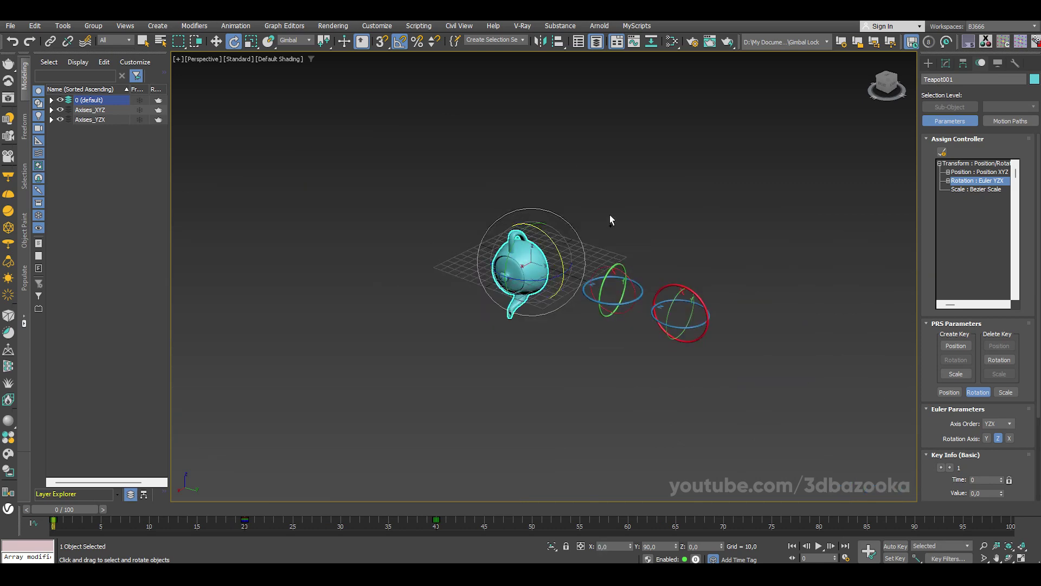
- Frame the whole tilted teapot and reselect it to show its Euler parameters
key(q)
scroll(488, 284, up, 5)
middle_drag(583, 154, 502, 155)
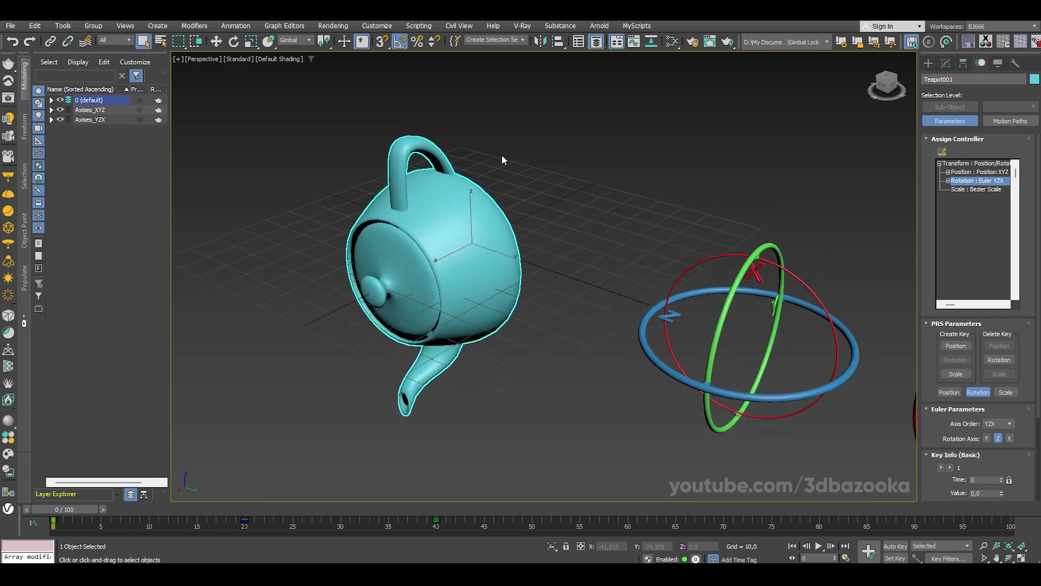
click(502, 154)
middle_drag(395, 366, 584, 160)
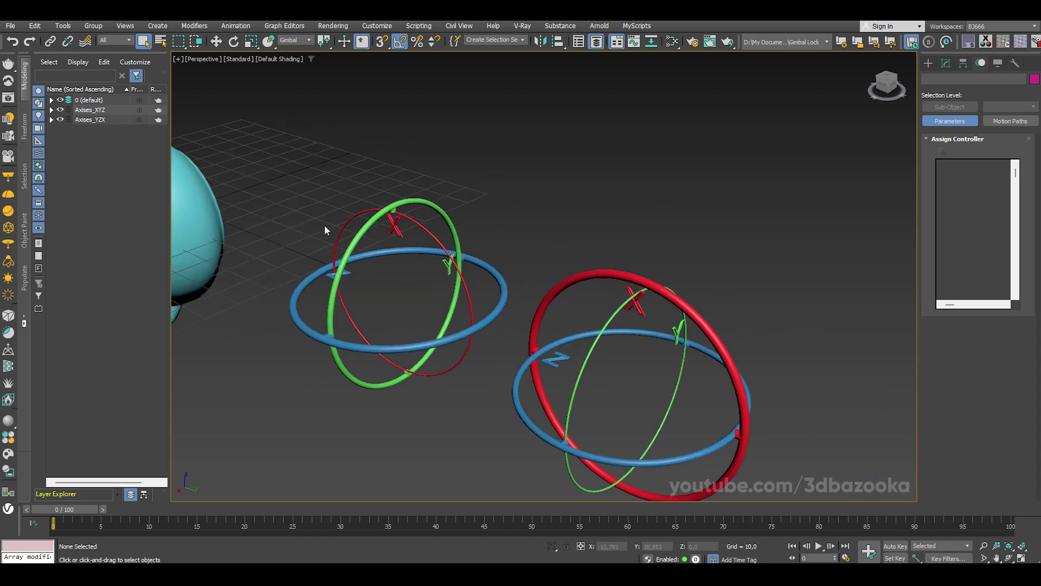
middle_drag(596, 309, 454, 223)
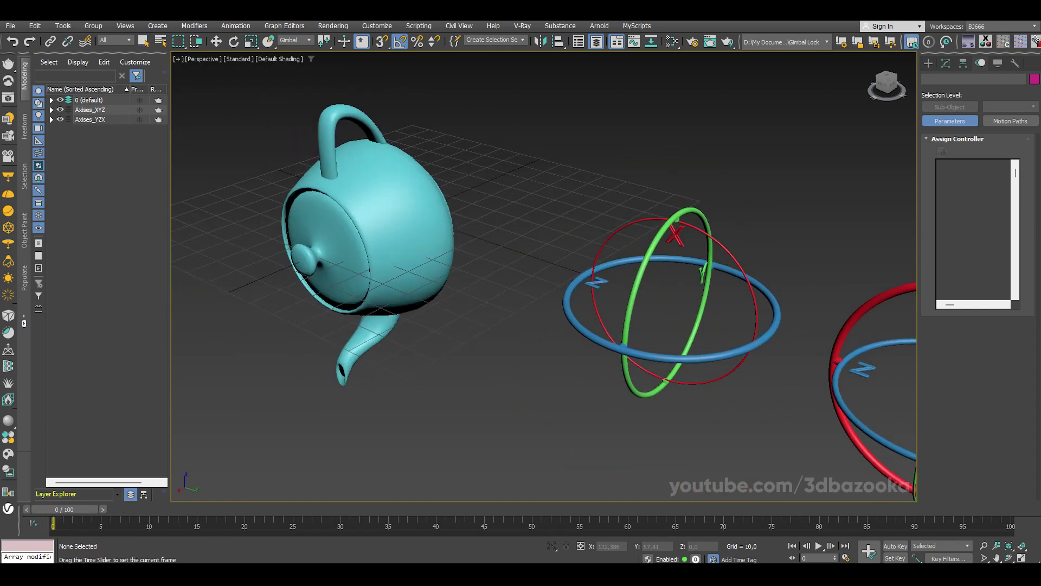
click(374, 268)
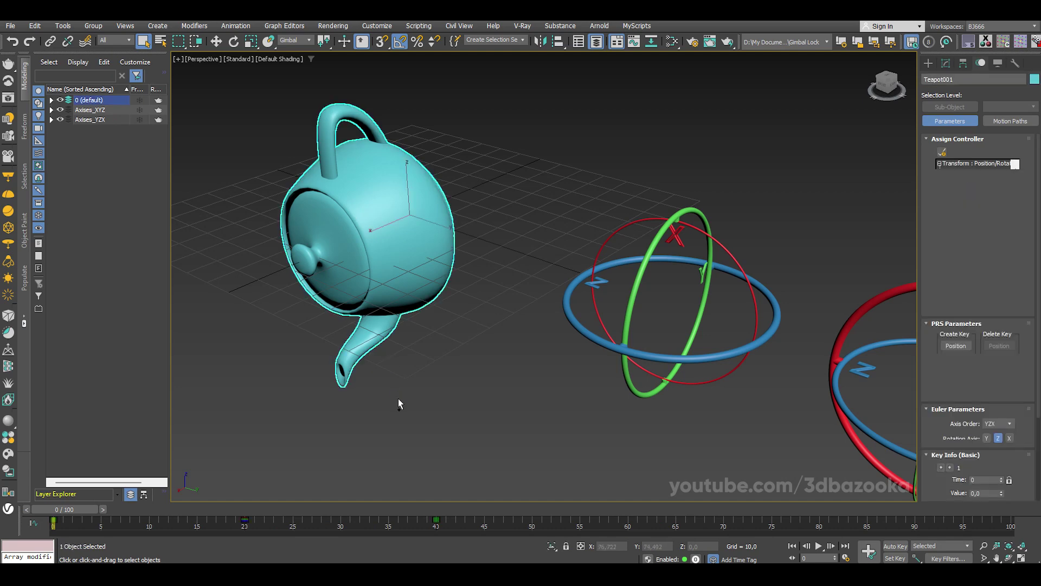
- Undo the teapot's rotation so it stands upright, and zoom out to recentre the scene
key(ctrl+z)
click(433, 260)
scroll(376, 358, down, 2)
scroll(434, 356, down, 2)
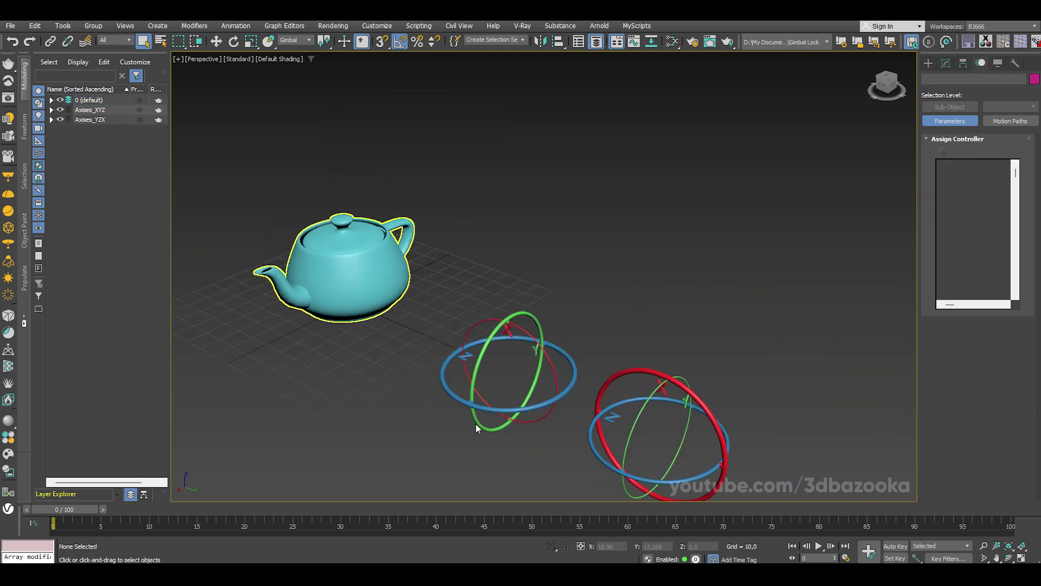
scroll(475, 353, down, 1)
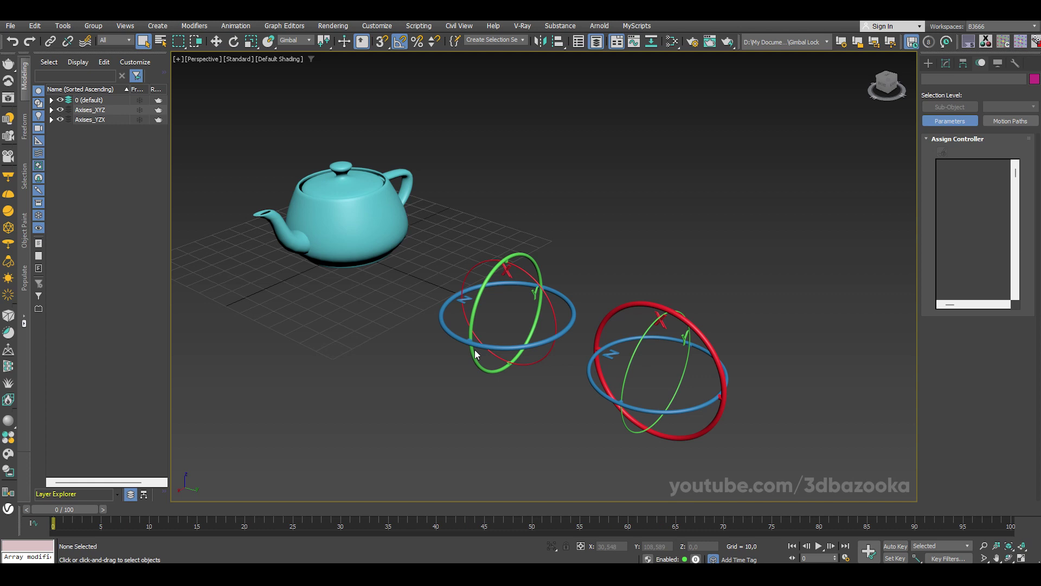
middle_drag(475, 354, 514, 356)
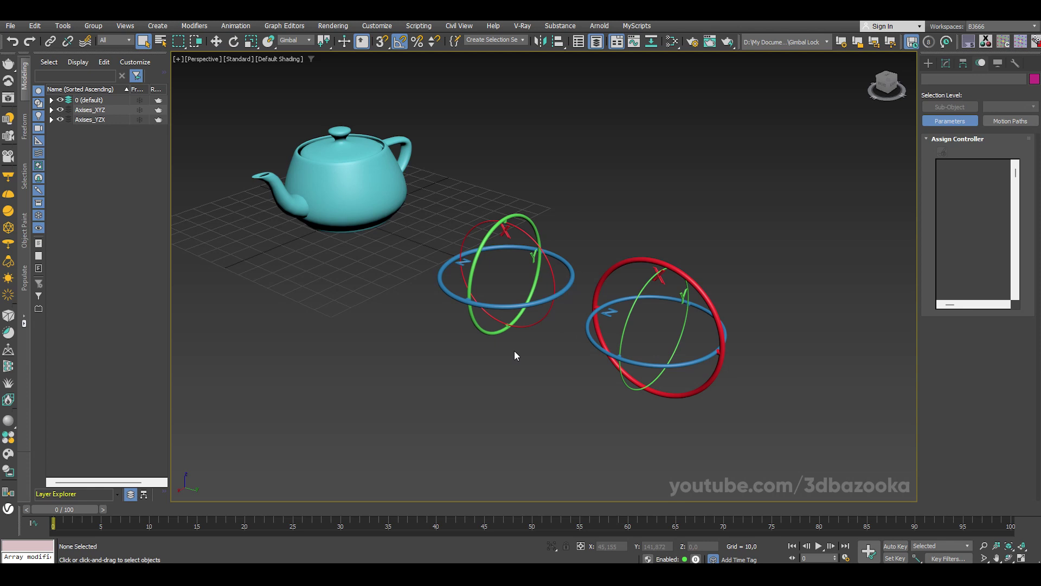
- Reselect the teapot in the Motion panel and confirm its axis order stays YZX
click(929, 63)
click(965, 64)
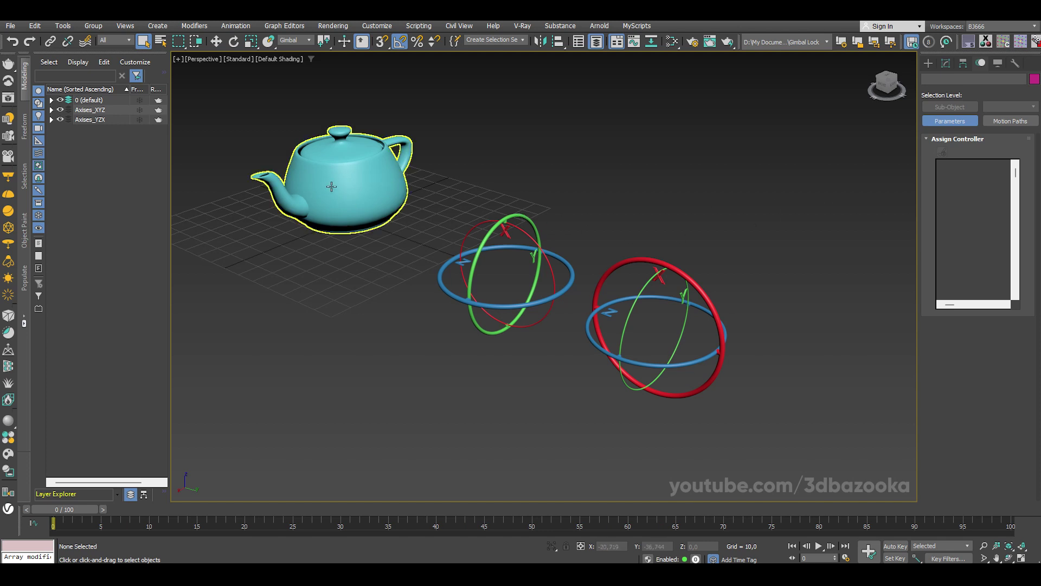
click(342, 166)
click(1003, 426)
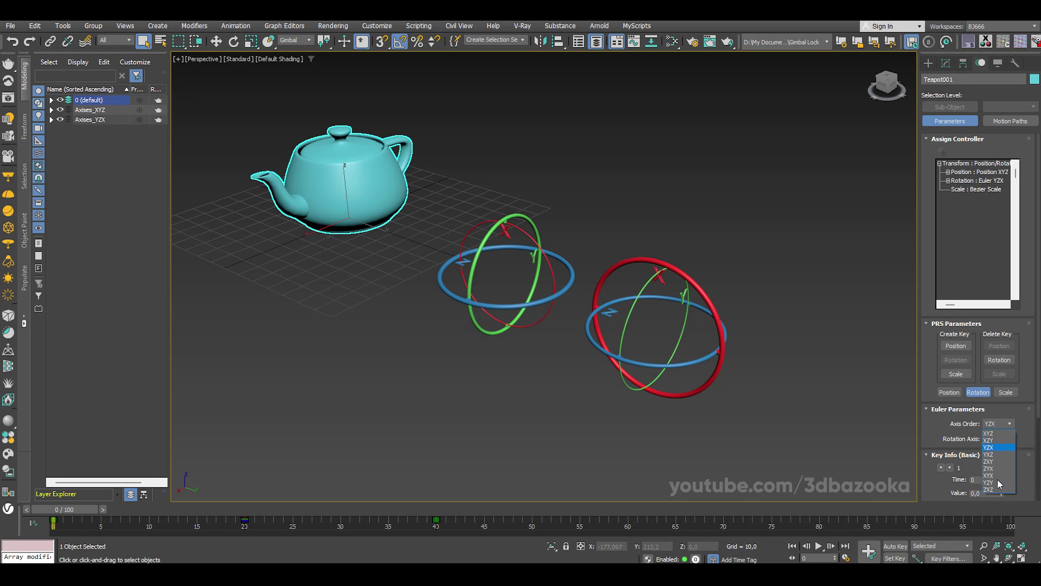
click(711, 214)
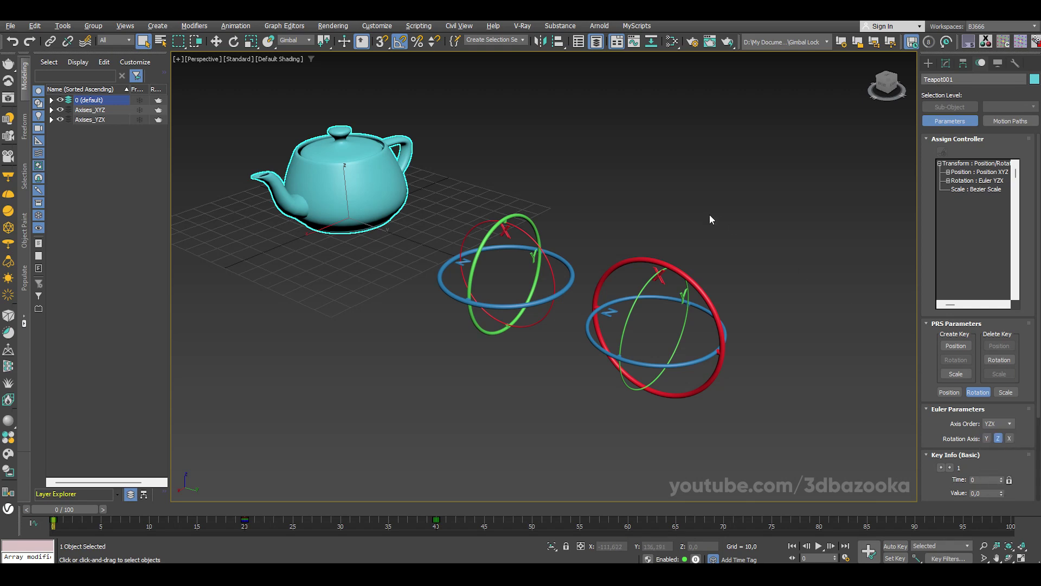
mouse_move(709, 214)
alt+middle_down()
mouse_move(752, 209)
mouse_move(714, 217)
mouse_move(674, 183)
mouse_move(906, 48)
alt+middle_up()
- Choose the Circle spline tool and frame the teapot in a slightly tilted top view
click(928, 63)
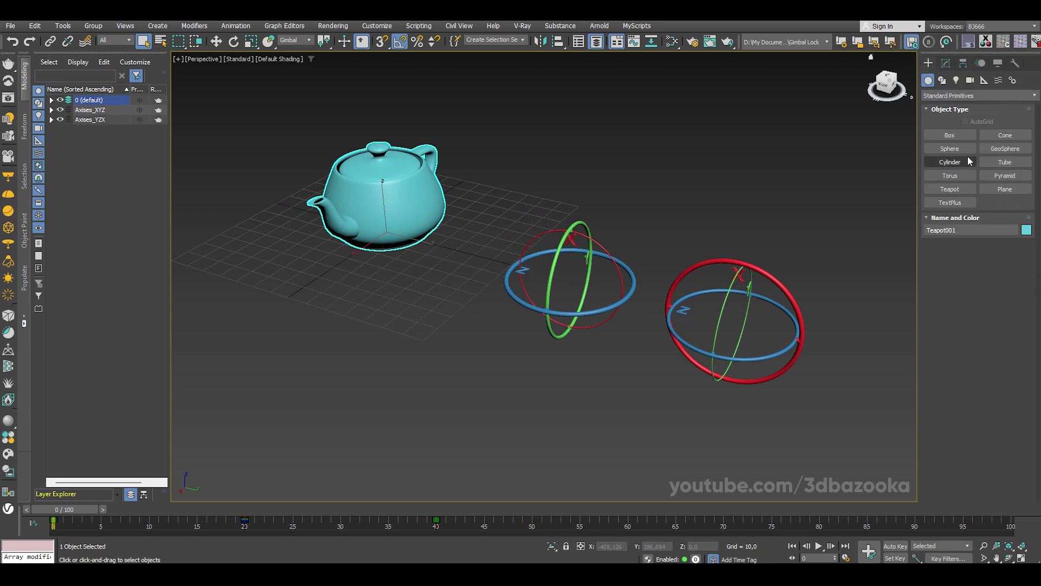
click(941, 80)
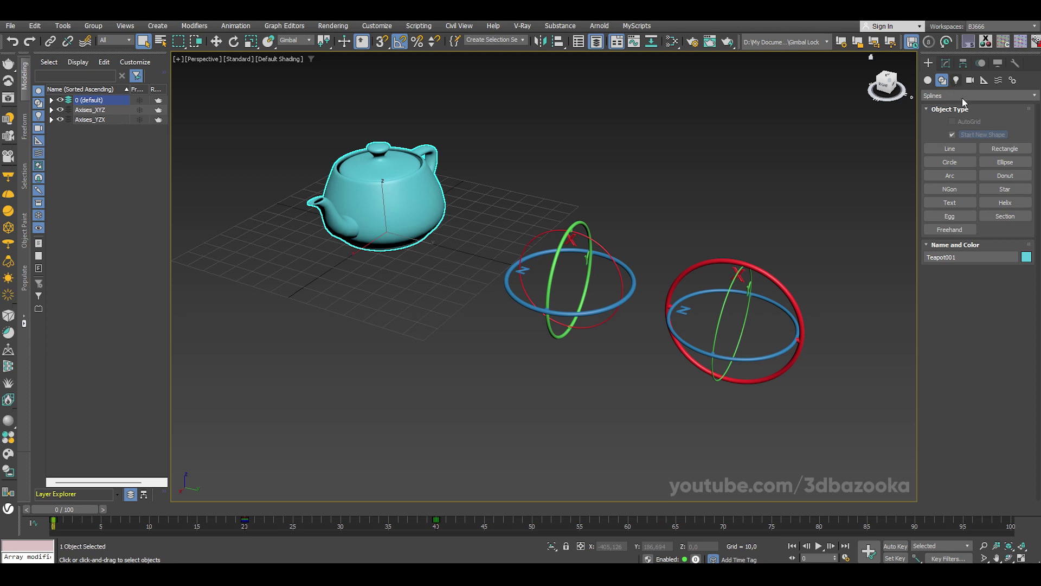
click(950, 162)
key(t)
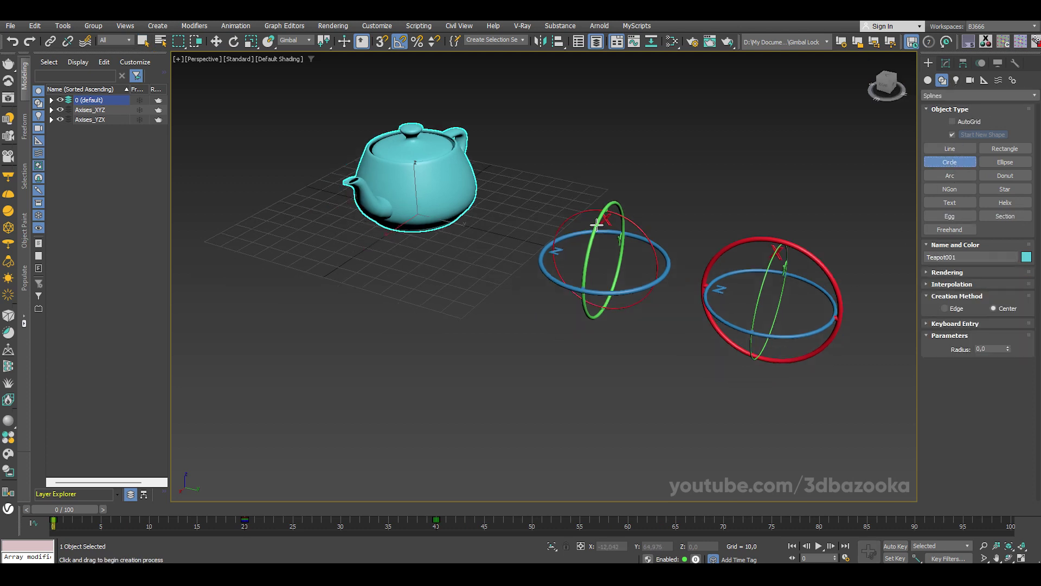
key(z)
scroll(601, 225, down, 5)
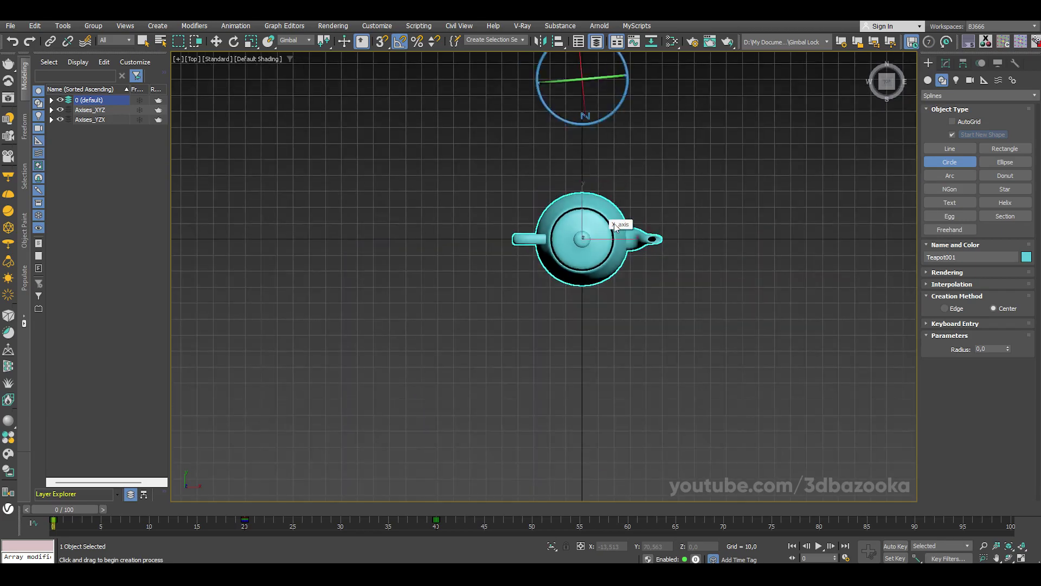
mouse_move(702, 217)
alt+middle_down()
mouse_move(692, 184)
mouse_move(597, 139)
mouse_move(585, 121)
mouse_move(551, 144)
mouse_move(596, 179)
mouse_move(747, 203)
alt+middle_up()
- Exit circle drawing, briefly select the Z_axis ring, and frame it in perspective view
right_click(747, 203)
scroll(747, 202, up, 5)
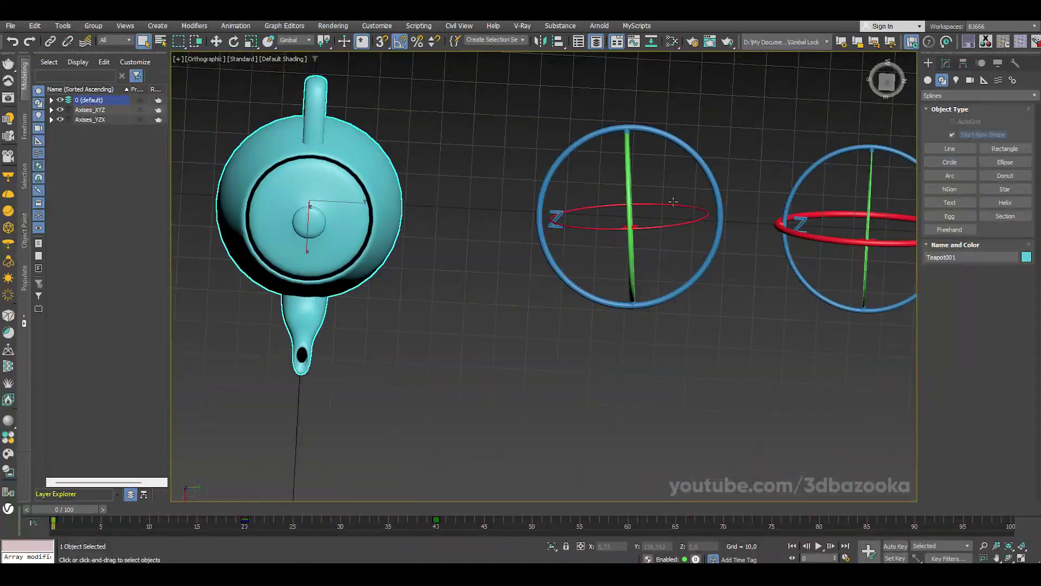
click(706, 170)
key(e)
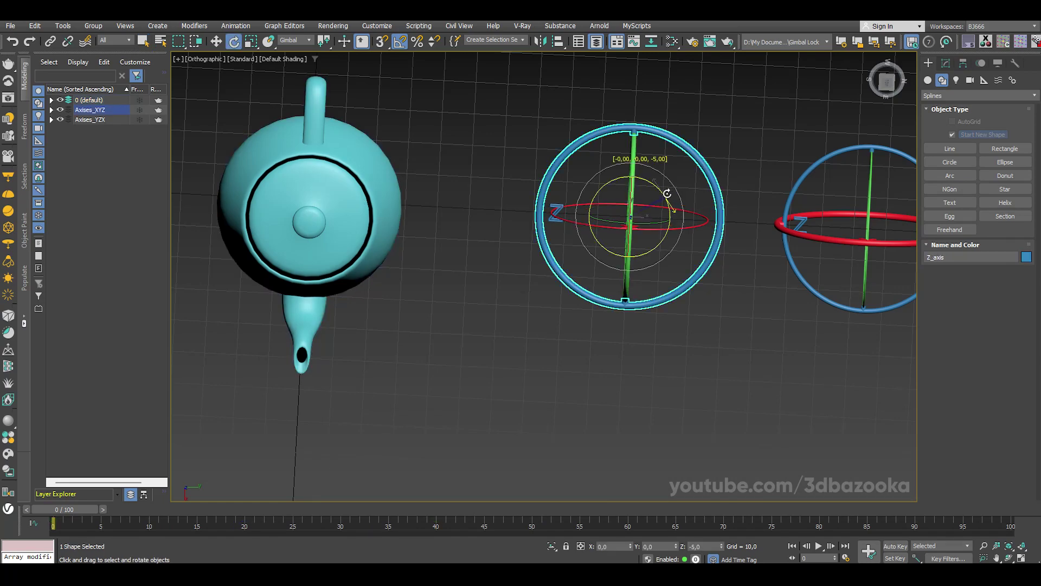
mouse_move(727, 298)
alt+middle_down()
mouse_move(711, 210)
mouse_move(480, 217)
mouse_move(562, 291)
mouse_move(610, 262)
mouse_move(578, 276)
alt+middle_up()
key(q)
key(p)
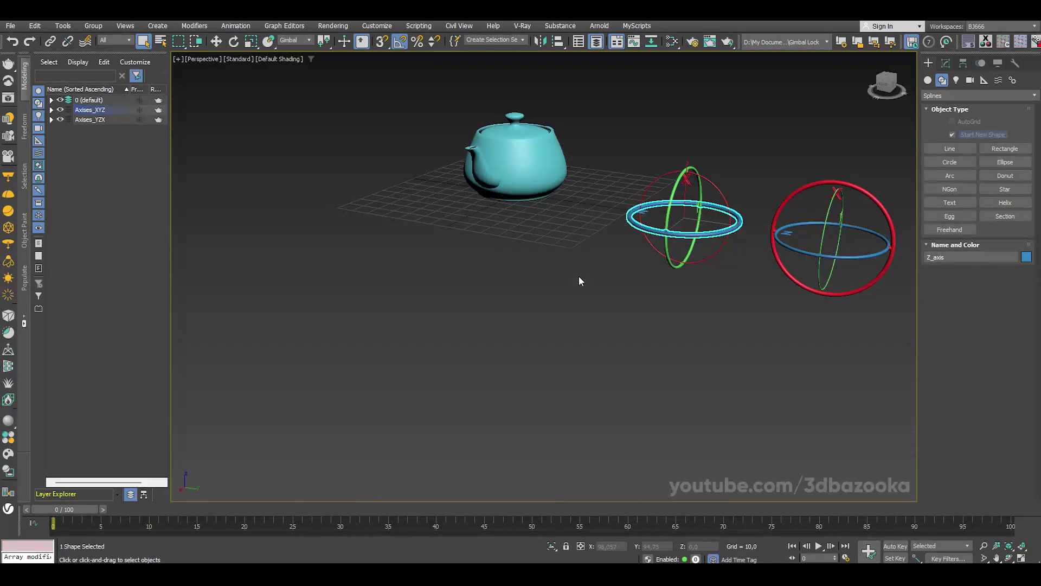
key(z)
scroll(578, 276, down, 5)
scroll(505, 282, up, 1)
- Select the teapot, switch rotation to the Local coordinate system, and test-rotate it back upright
click(467, 239)
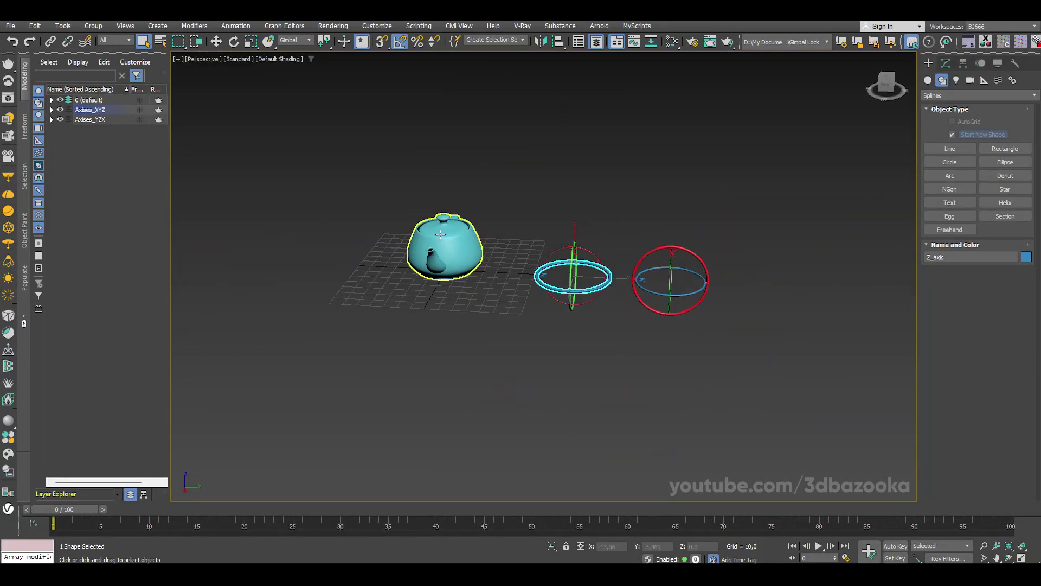
key(z)
click(515, 259)
alt+middle_drag(591, 249, 638, 238)
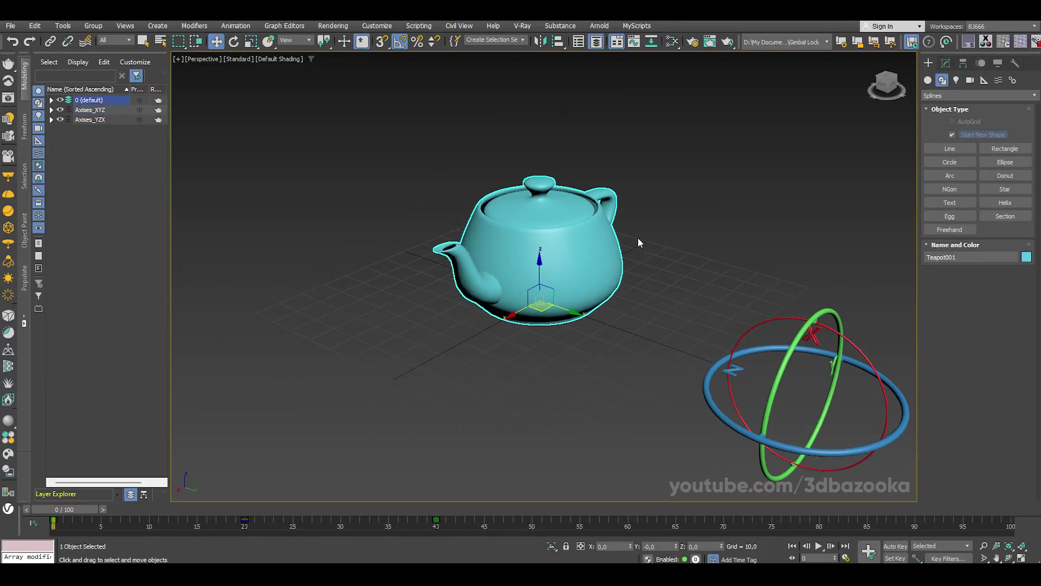
key(e)
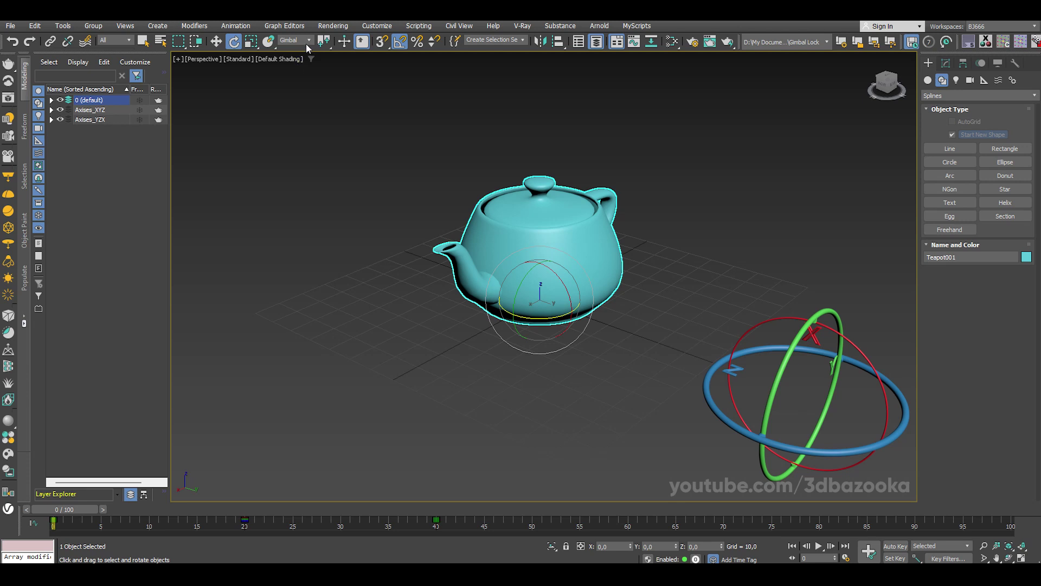
click(301, 40)
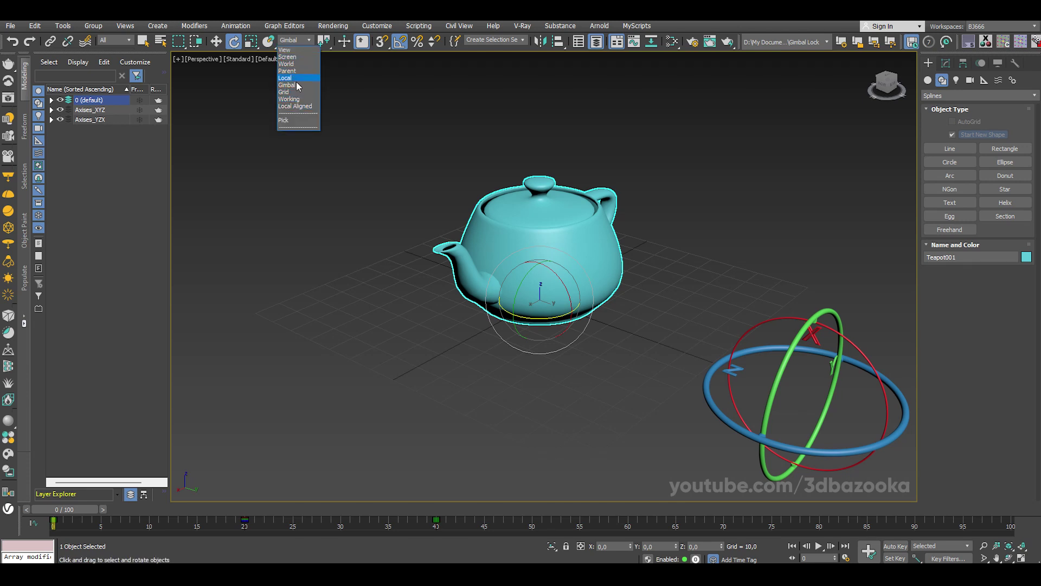
click(285, 78)
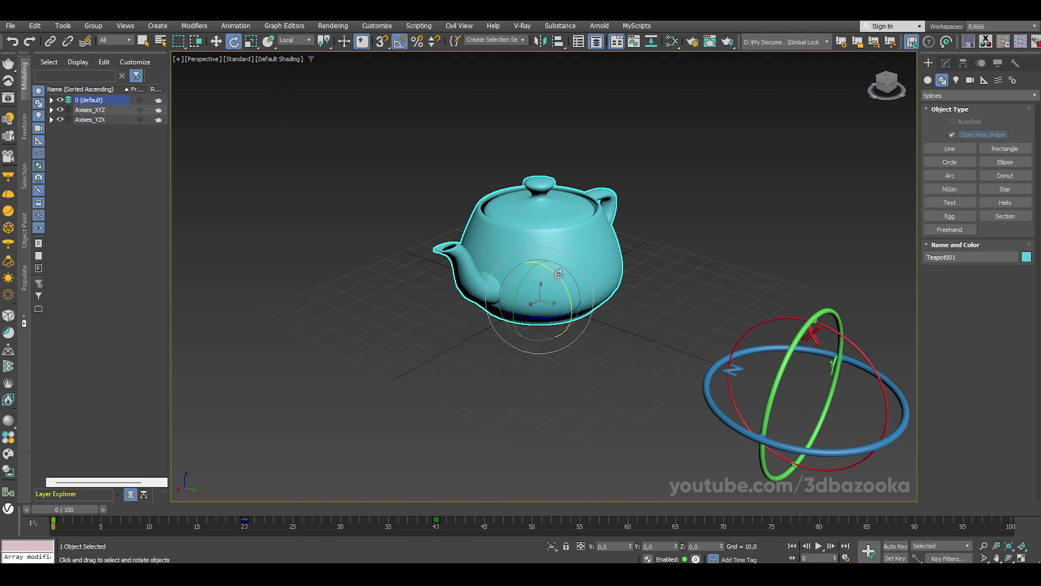
mouse_move(544, 292)
mouse_down()
mouse_move(573, 211)
mouse_move(609, 301)
mouse_up()
drag(535, 318, 467, 369)
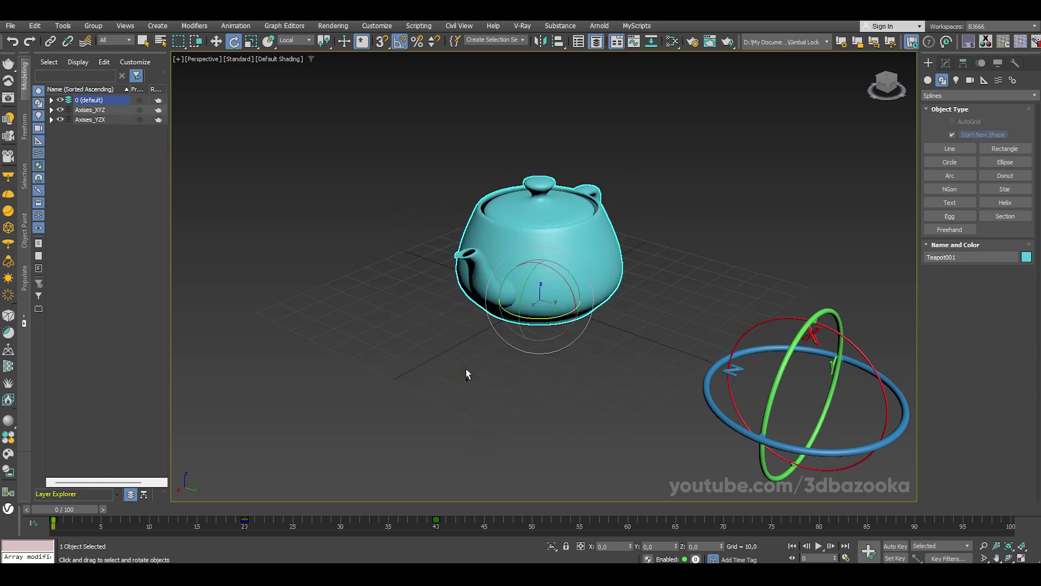
- Deselect the teapot, keep Local as the coordinate system, and orbit the view slightly
click(405, 270)
click(304, 43)
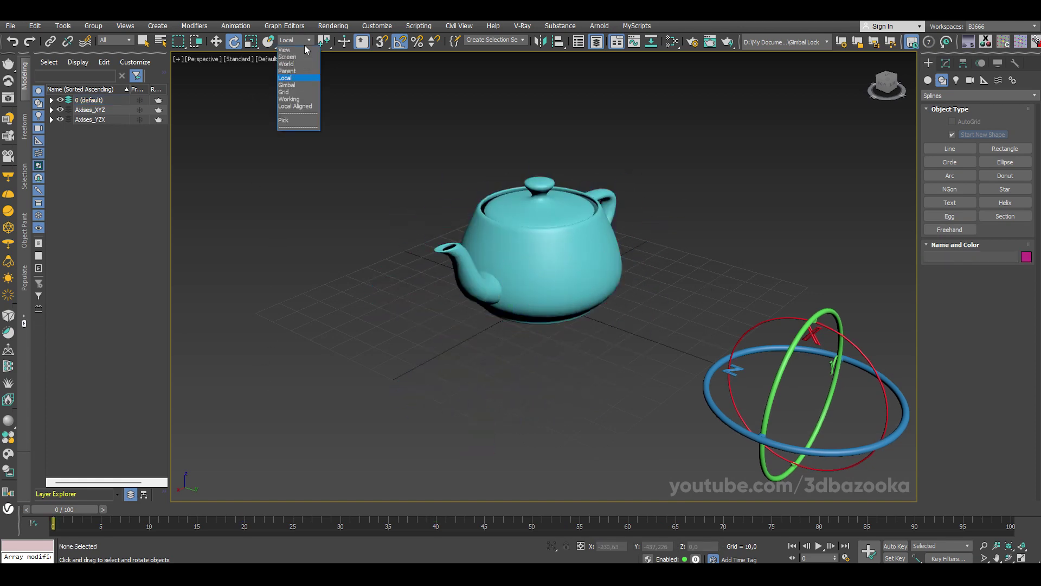
click(764, 193)
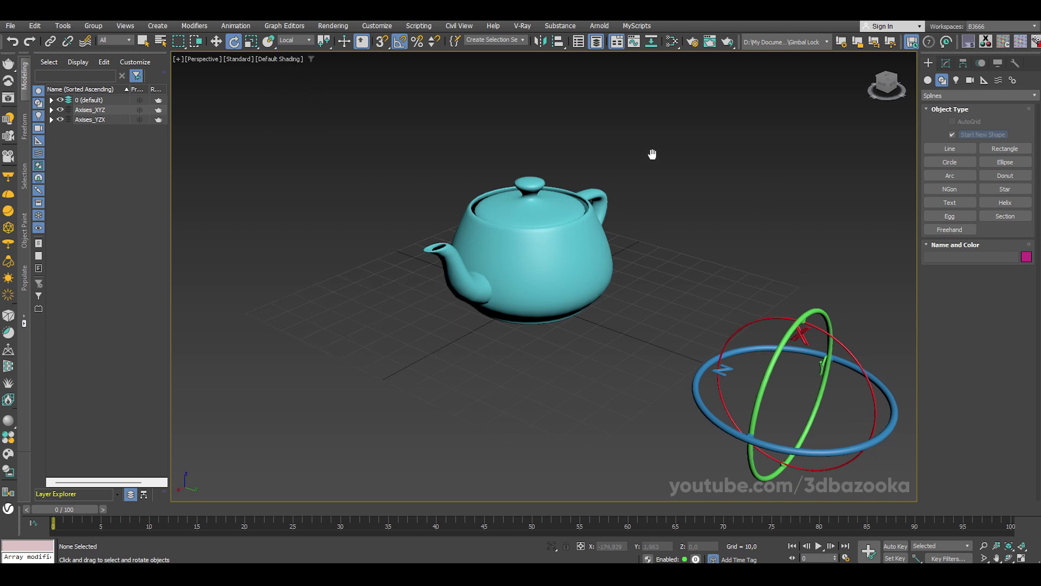
scroll(597, 162, down, 5)
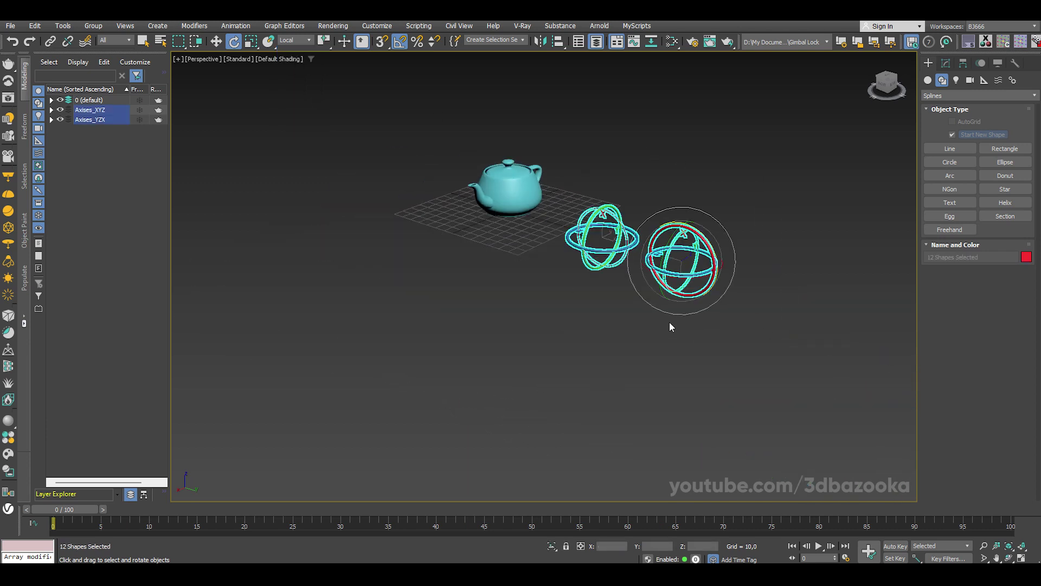
alt+middle_drag(672, 323, 539, 342)
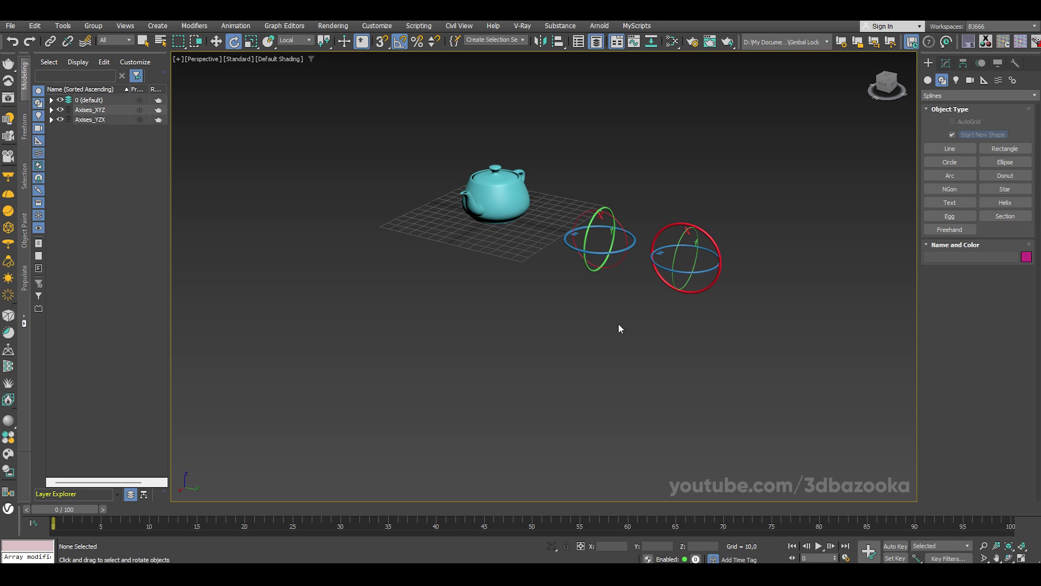
- Draw a new circle below the grid
click(949, 162)
drag(450, 293, 470, 310)
scroll(450, 277, up, 3)
scroll(477, 347, up, 2)
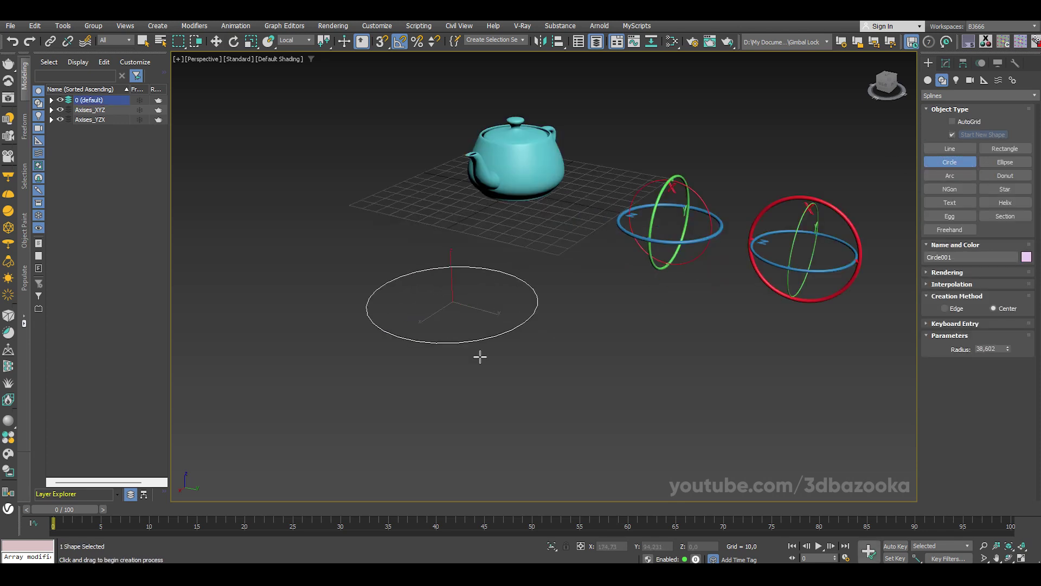
key(r)
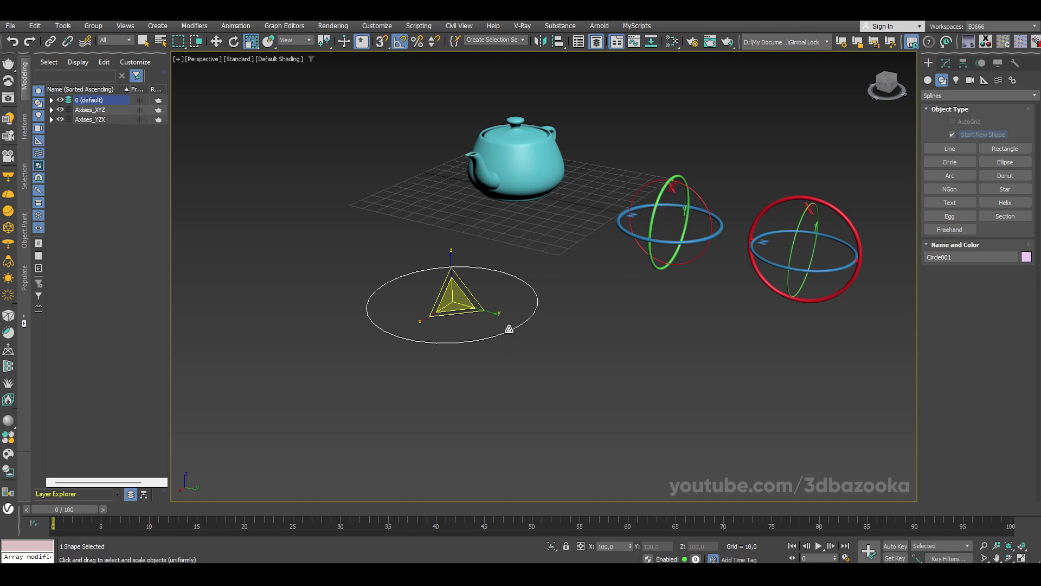
key(w)
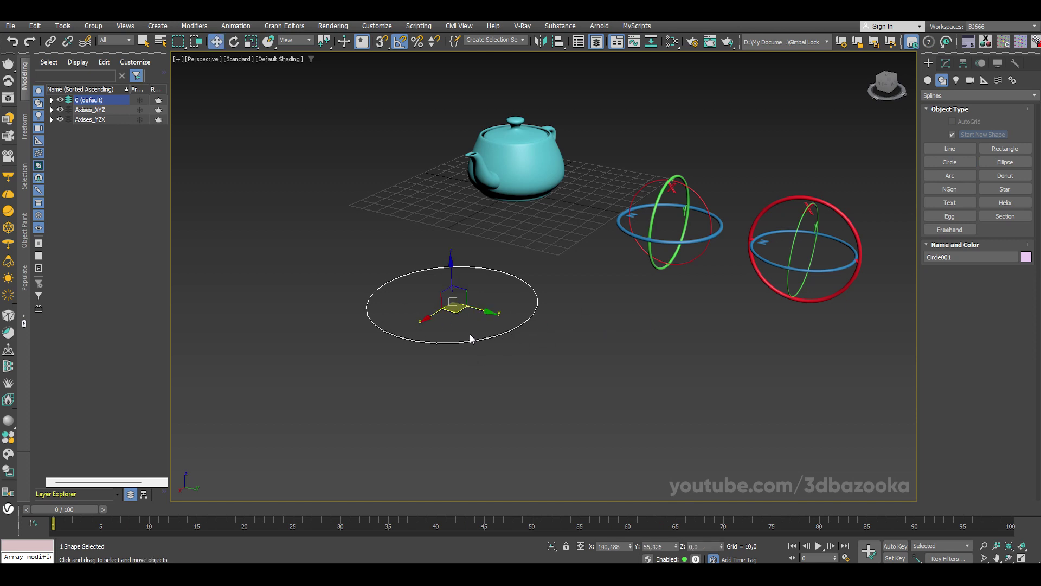
- Shift-rotate a copy of the circle 85° about X and resize it
key(e)
shift+drag(475, 273, 470, 245)
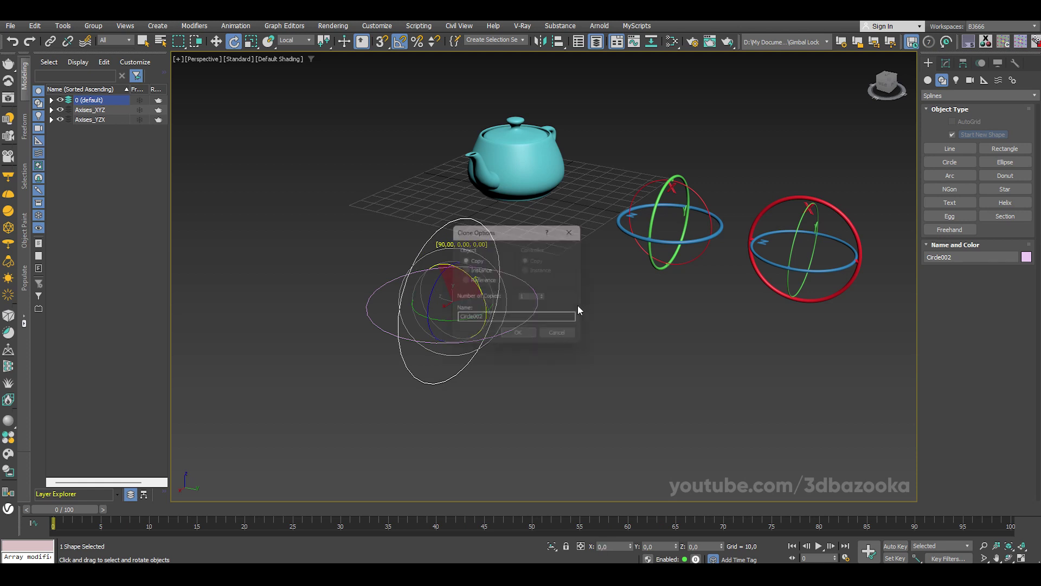
click(523, 339)
key(r)
mouse_move(564, 331)
alt+middle_down()
mouse_move(571, 293)
mouse_move(593, 303)
mouse_move(549, 306)
mouse_move(592, 299)
alt+middle_up()
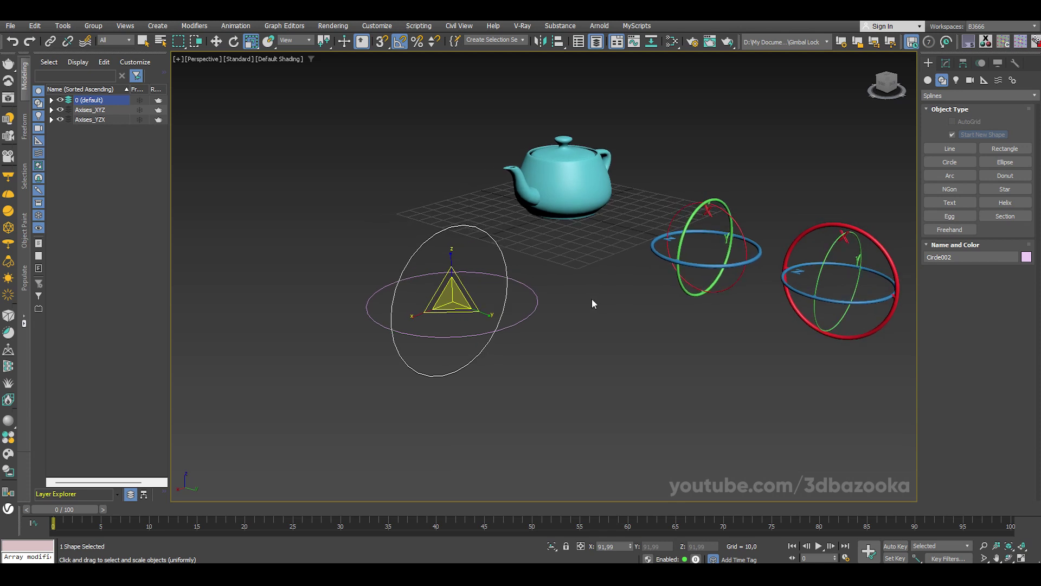
- Rotate another copy upright and scale it slightly smaller inside the others
key(e)
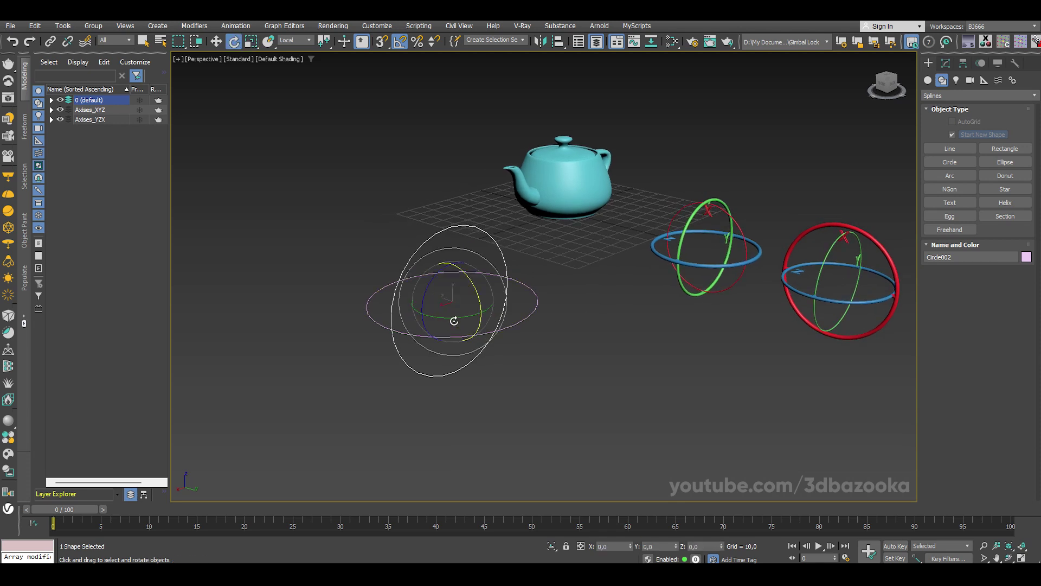
shift+drag(455, 320, 502, 313)
click(524, 340)
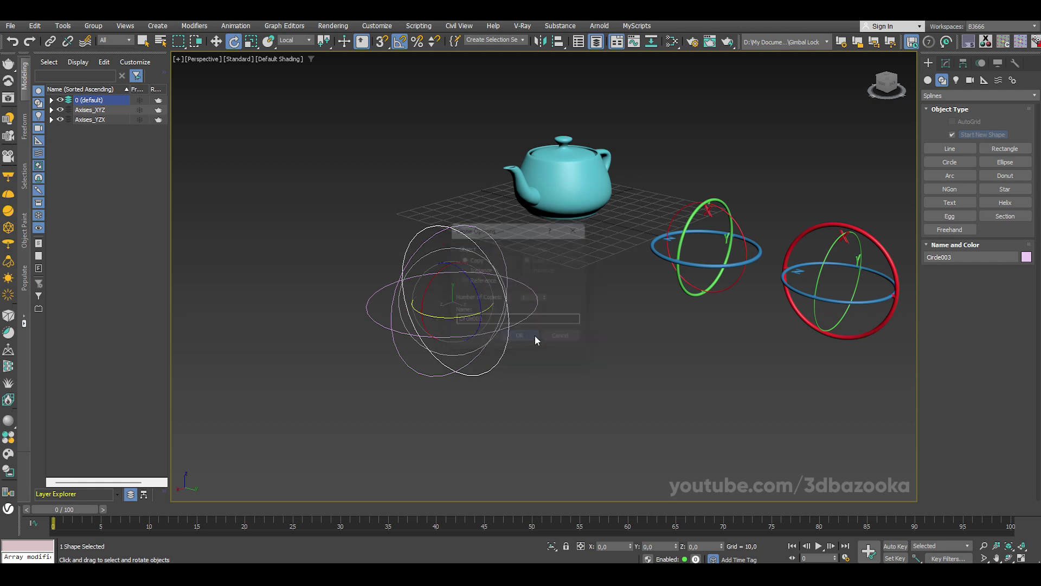
alt+middle_drag(535, 335, 565, 327)
key(r)
drag(464, 297, 473, 307)
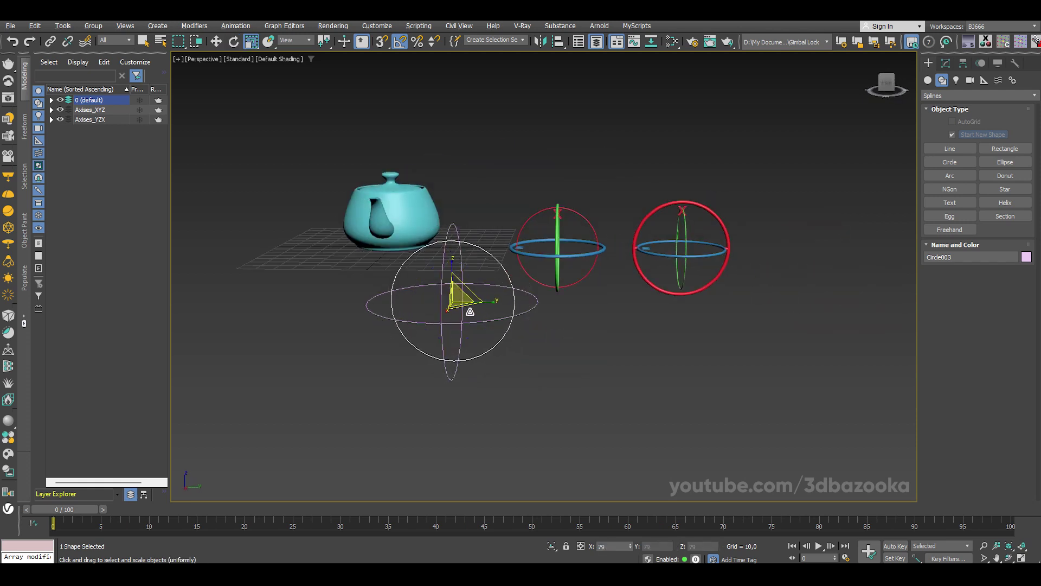
mouse_move(473, 307)
alt+middle_down()
mouse_move(579, 339)
mouse_move(580, 294)
alt+middle_up()
- Select the three left circles
key(q)
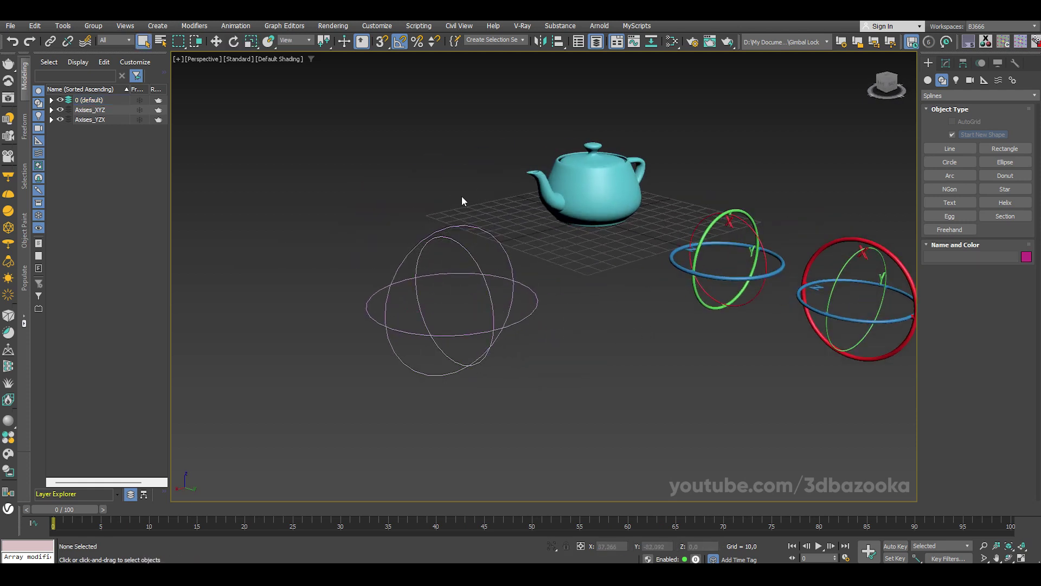
drag(465, 197, 545, 332)
mouse_move(545, 335)
alt+middle_down()
mouse_move(525, 332)
mouse_move(610, 358)
mouse_move(555, 348)
mouse_move(734, 269)
alt+middle_up()
click(610, 358)
click(483, 276)
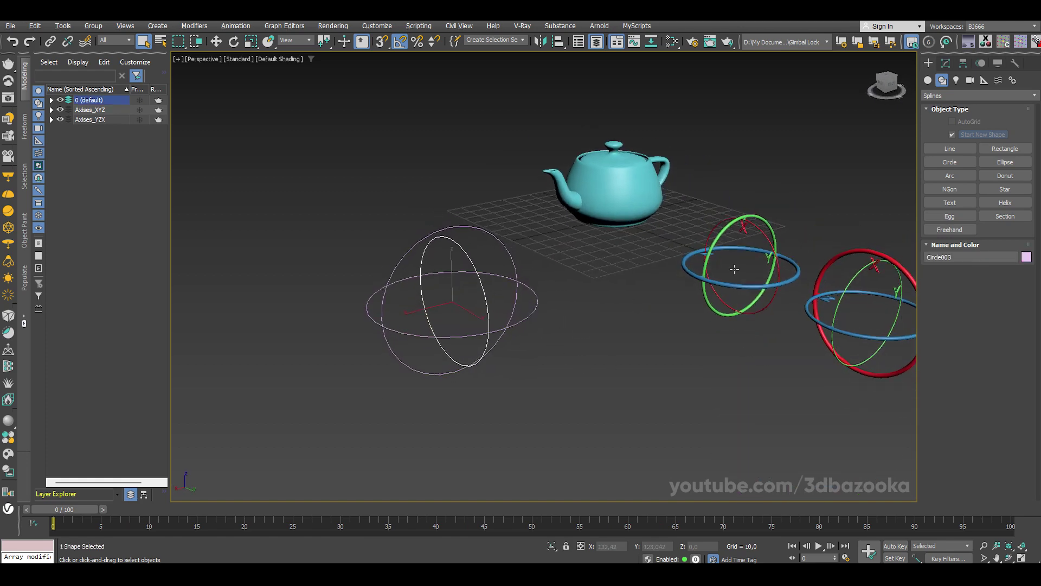
drag(538, 247, 376, 388)
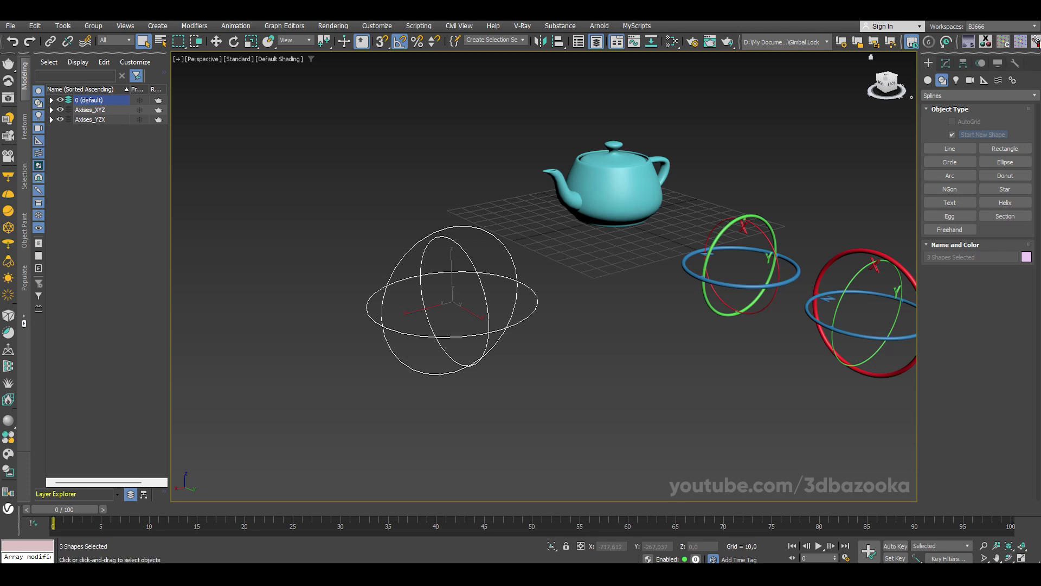
- Use the floated extra toolbar's reset tool to give the circles separate colours, then dock it back
drag(962, 43, 306, 150)
click(485, 279)
drag(463, 277, 338, 362)
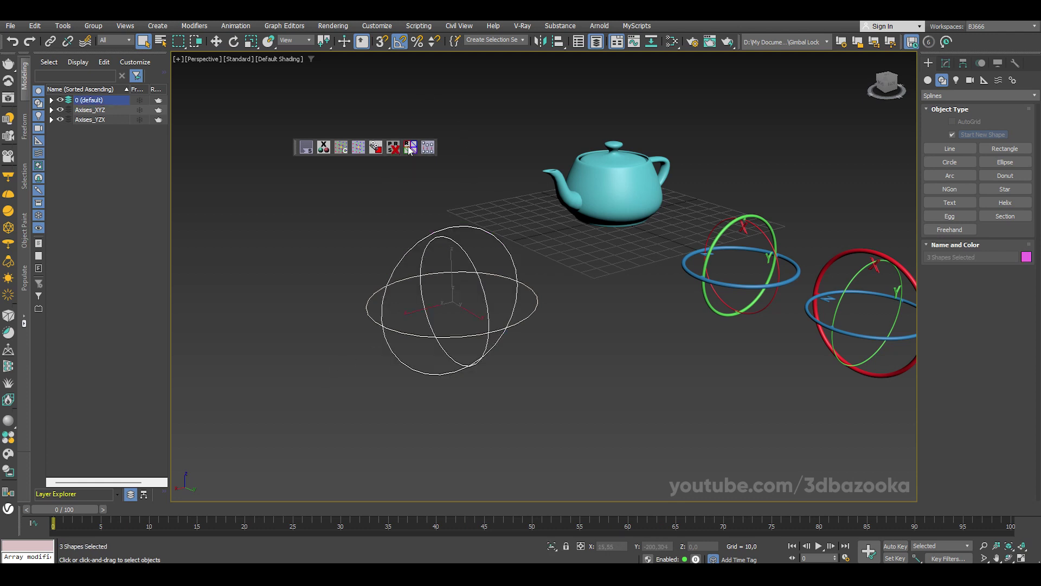
click(508, 369)
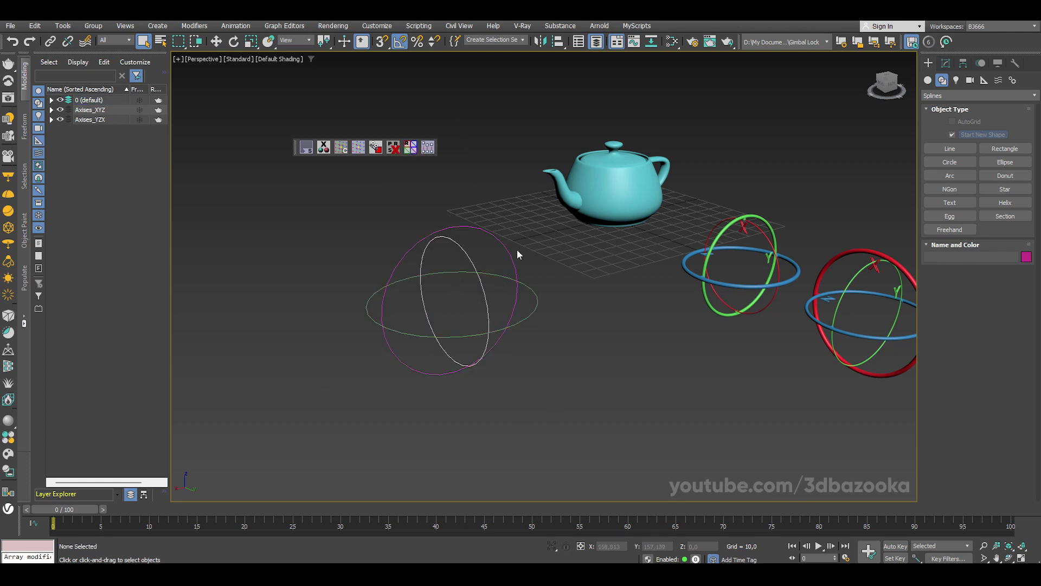
drag(299, 153, 997, 53)
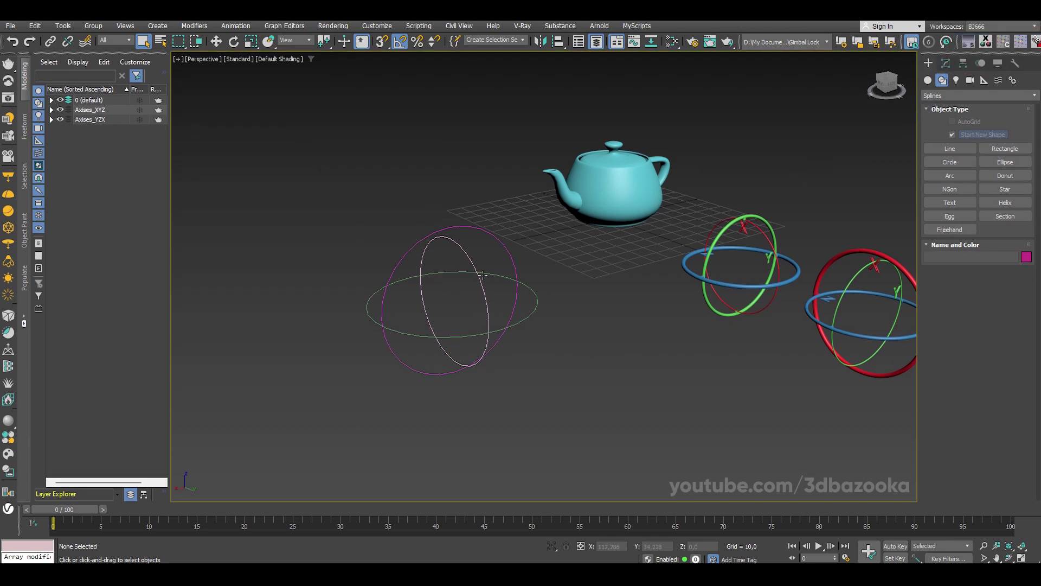
drag(484, 289, 485, 290)
alt+middle_drag(488, 292, 564, 343)
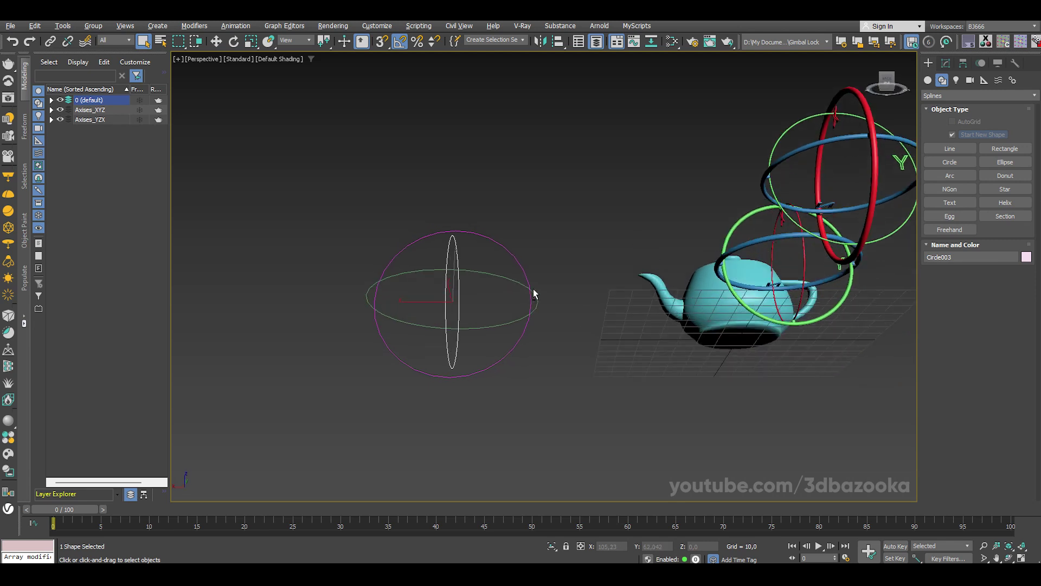
- Link the white circle Circle003 to the magenta Circle002 with Select and Link
key(ctrl+l)
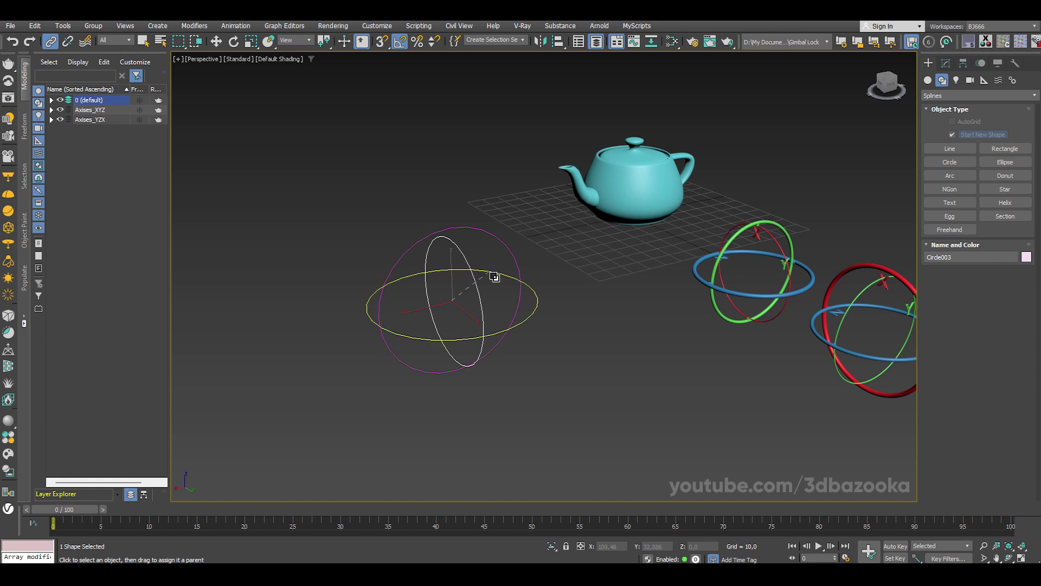
mouse_move(532, 323)
alt+middle_down()
mouse_move(613, 324)
mouse_move(609, 360)
mouse_move(533, 384)
mouse_move(560, 372)
mouse_move(481, 332)
mouse_move(613, 344)
mouse_move(521, 319)
mouse_move(499, 333)
alt+middle_up()
click(499, 333)
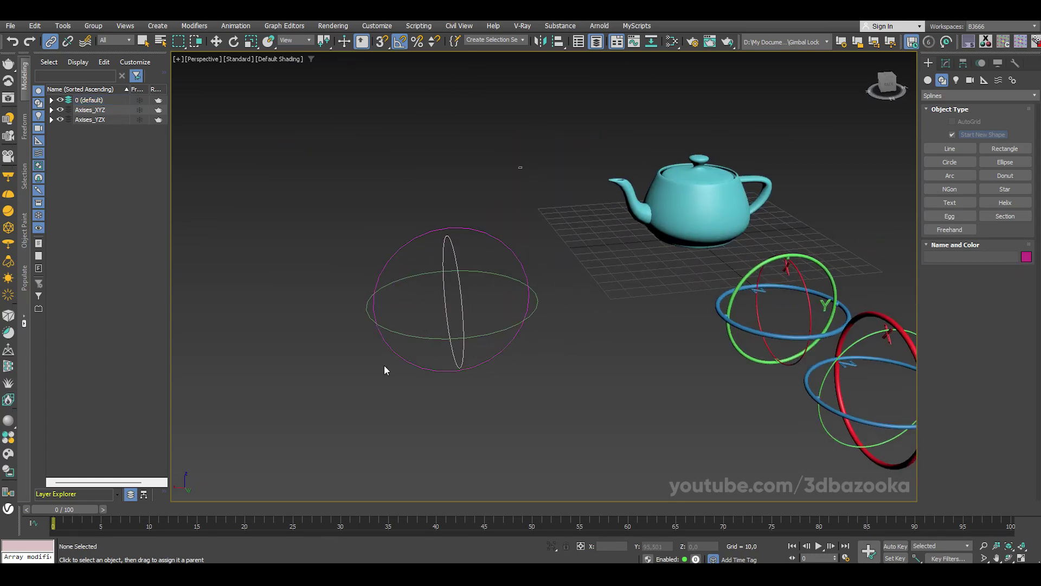
mouse_move(384, 366)
alt+middle_down()
mouse_move(548, 340)
mouse_move(509, 353)
alt+middle_up()
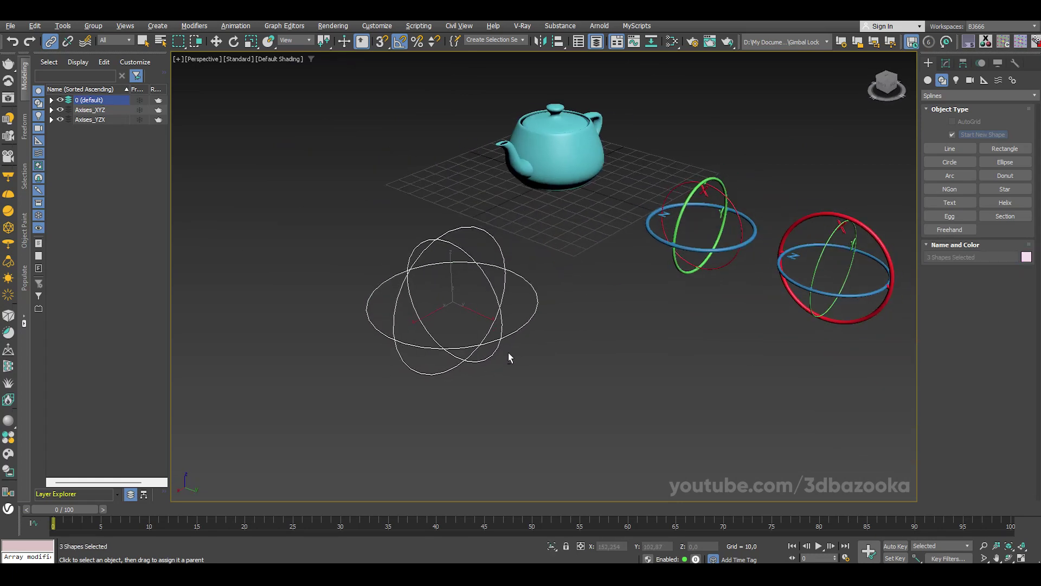
click(497, 289)
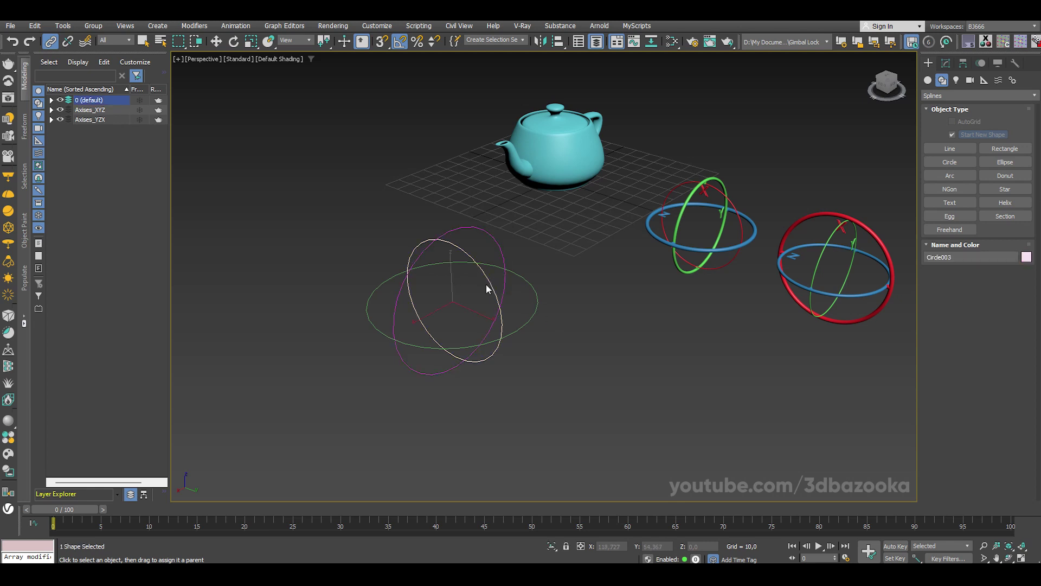
drag(505, 288, 507, 290)
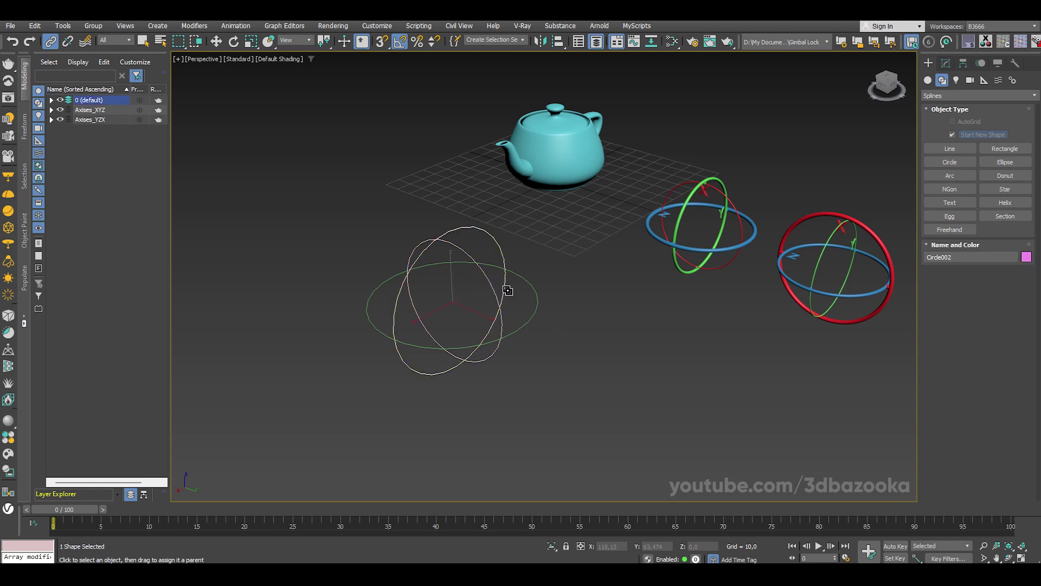
click(576, 378)
- Test-rotate the white and green circles, then select all three new circles and hide them
click(426, 256)
key(e)
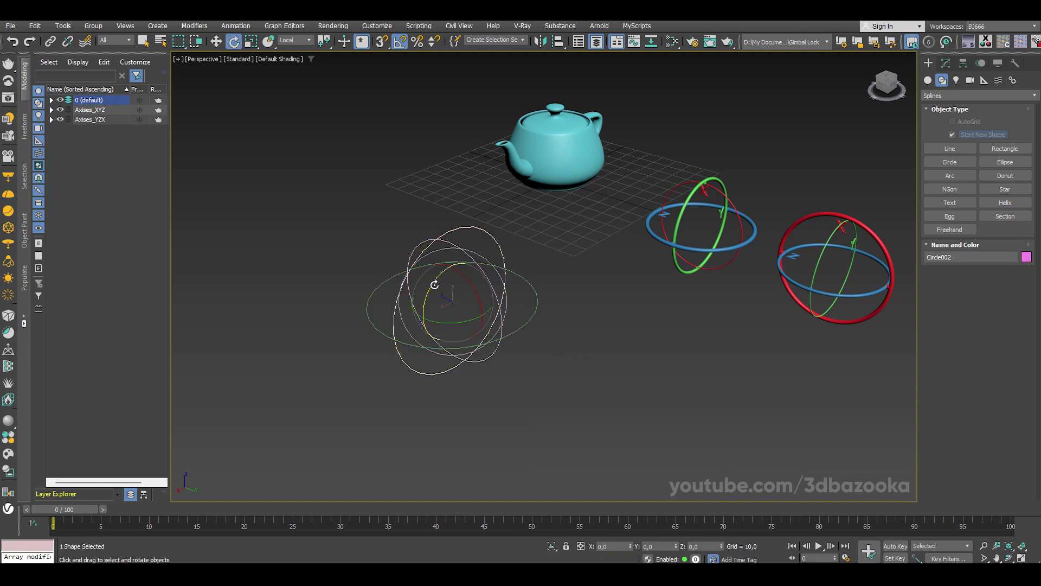
click(501, 297)
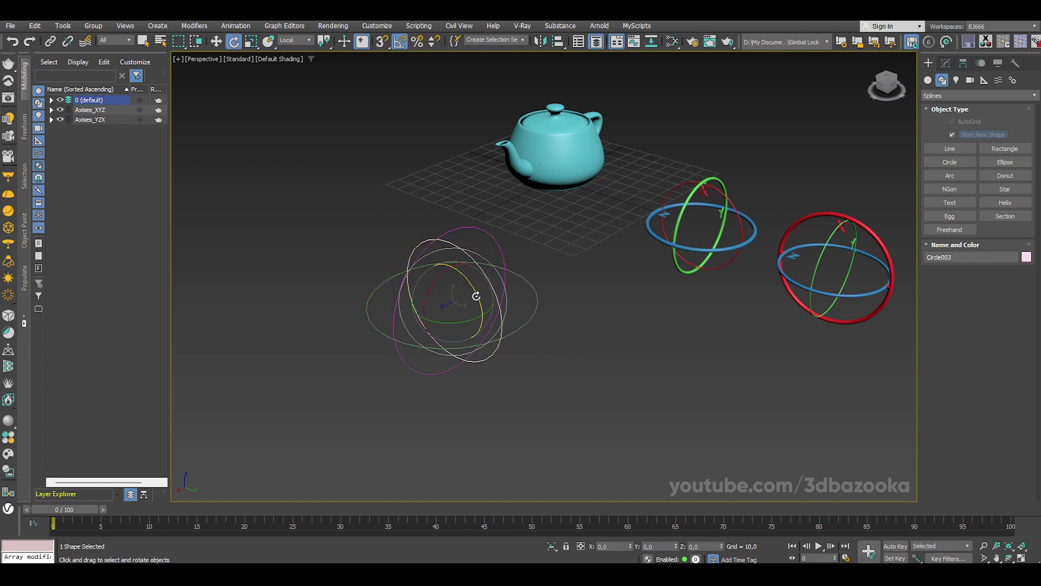
drag(458, 236, 488, 260)
click(533, 309)
drag(457, 324, 255, 310)
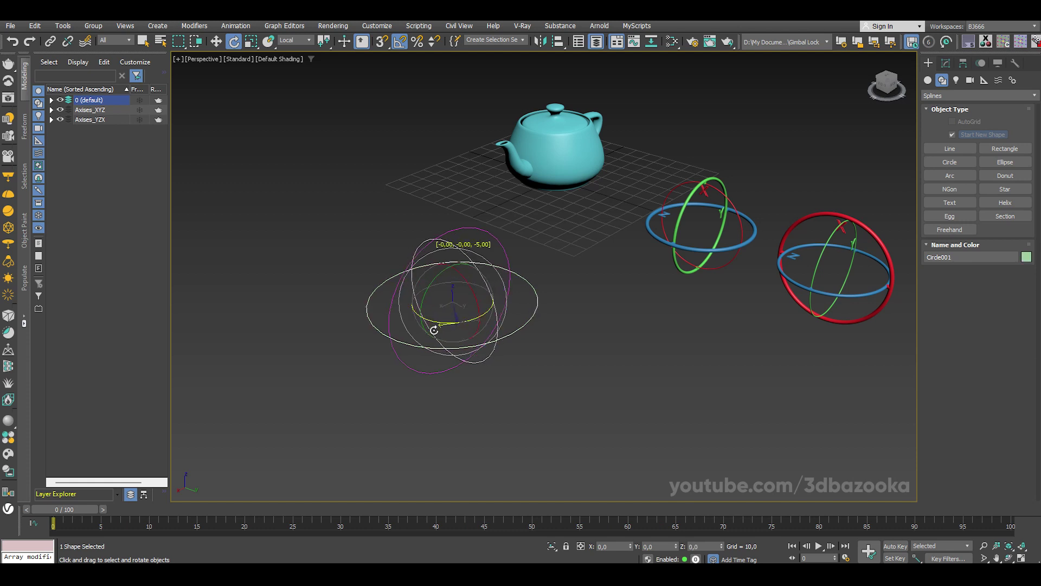
key(q)
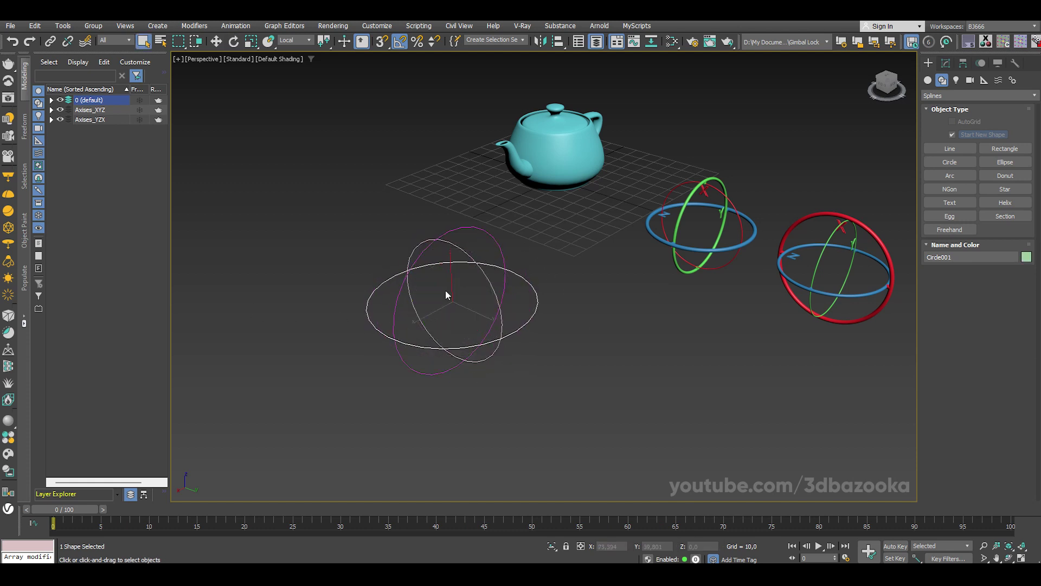
drag(444, 291, 547, 344)
key(Delete)
key(z)
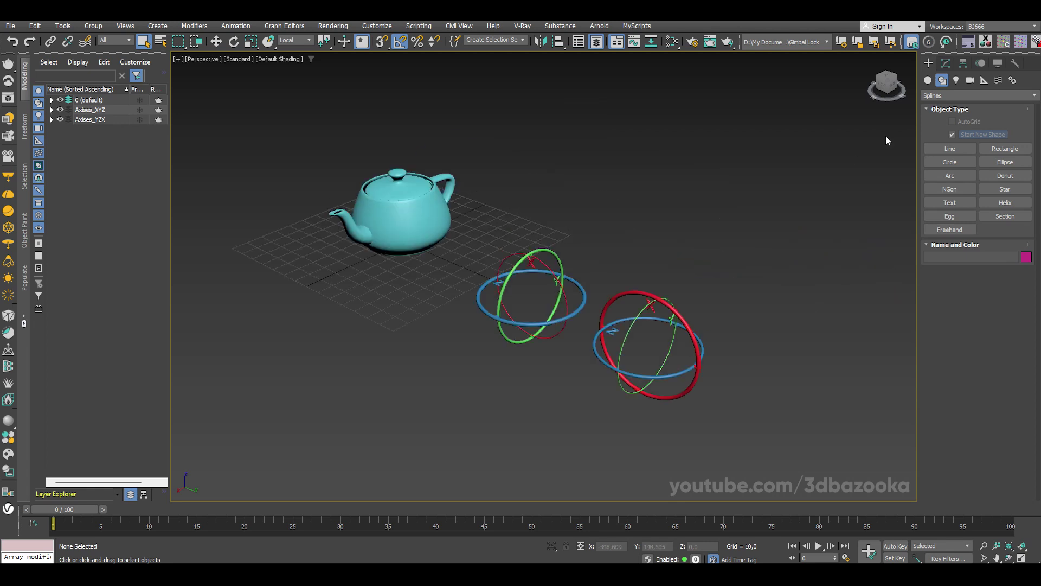
click(394, 202)
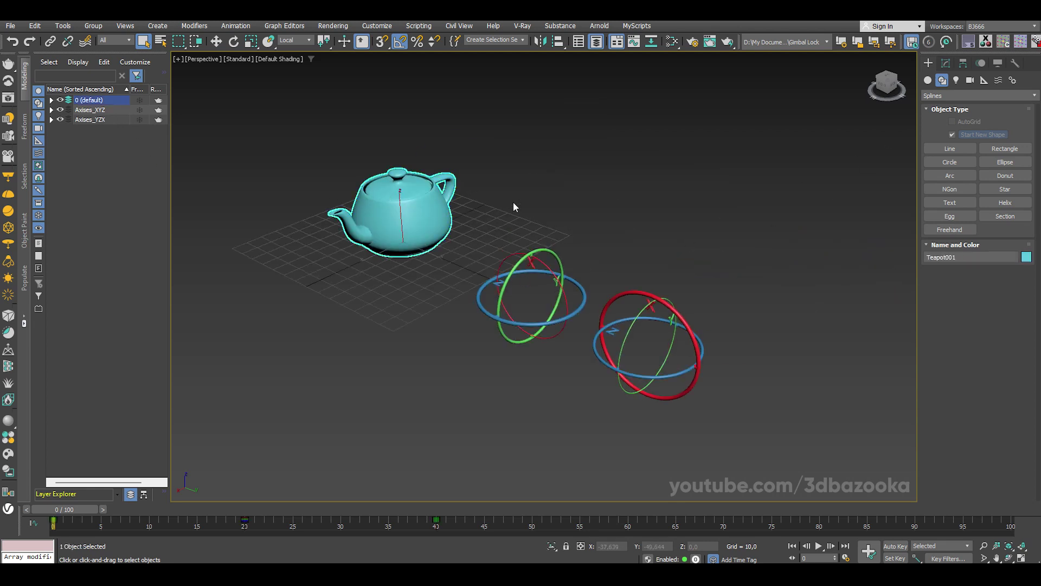
click(963, 63)
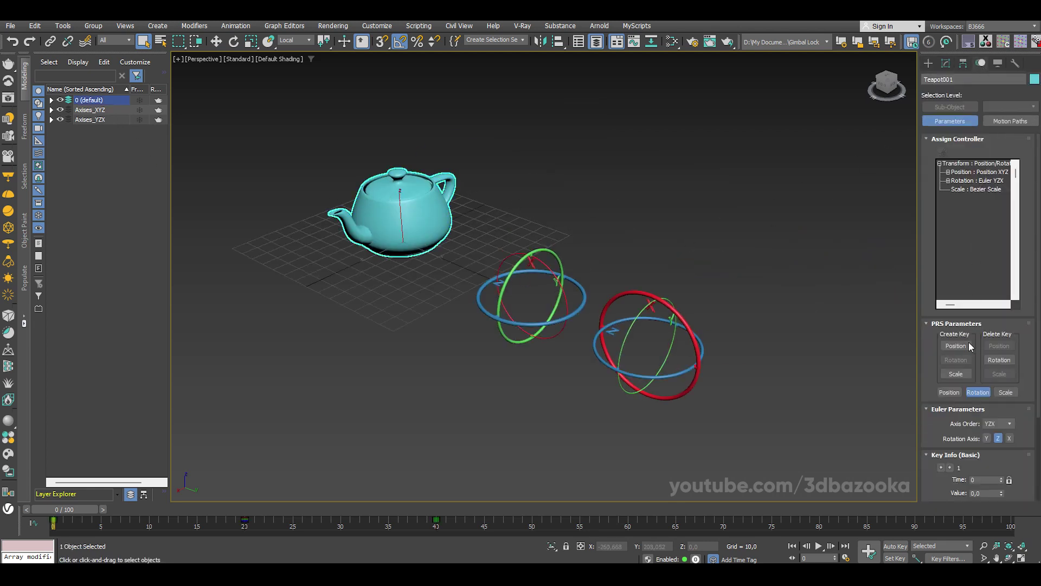
drag(929, 320, 929, 225)
click(1009, 328)
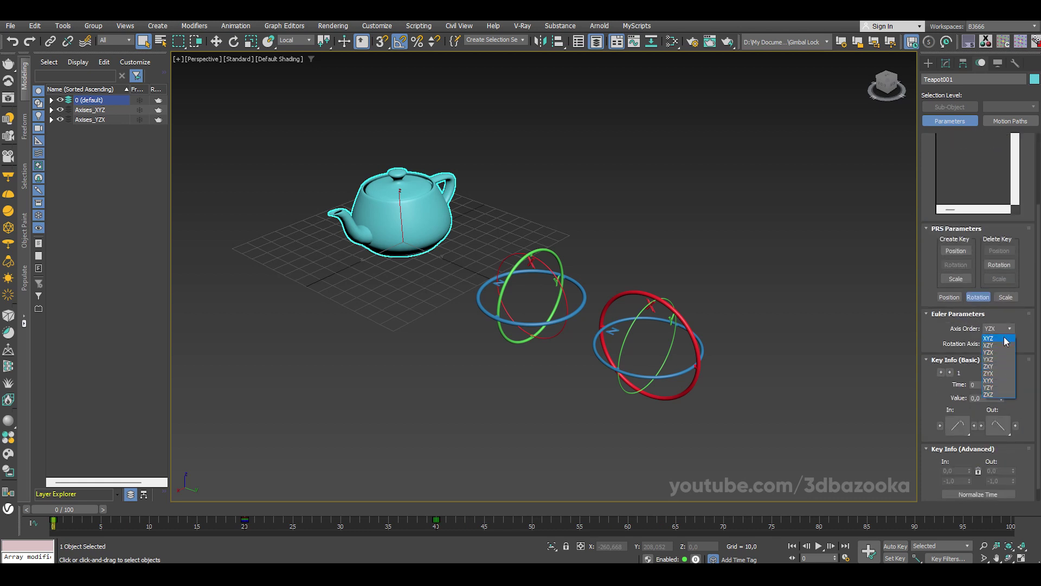
click(651, 193)
alt+middle_drag(670, 223, 678, 222)
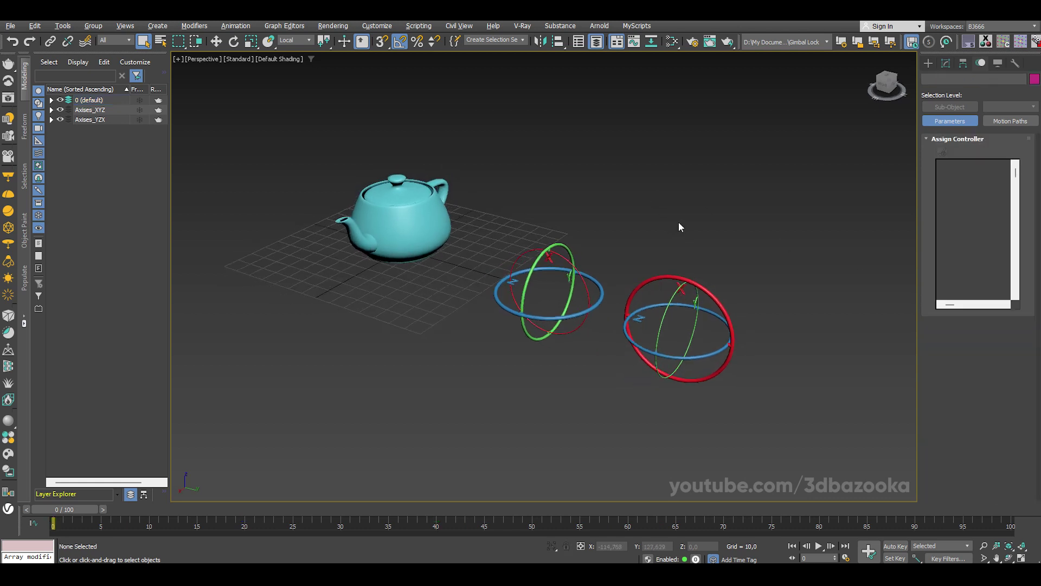